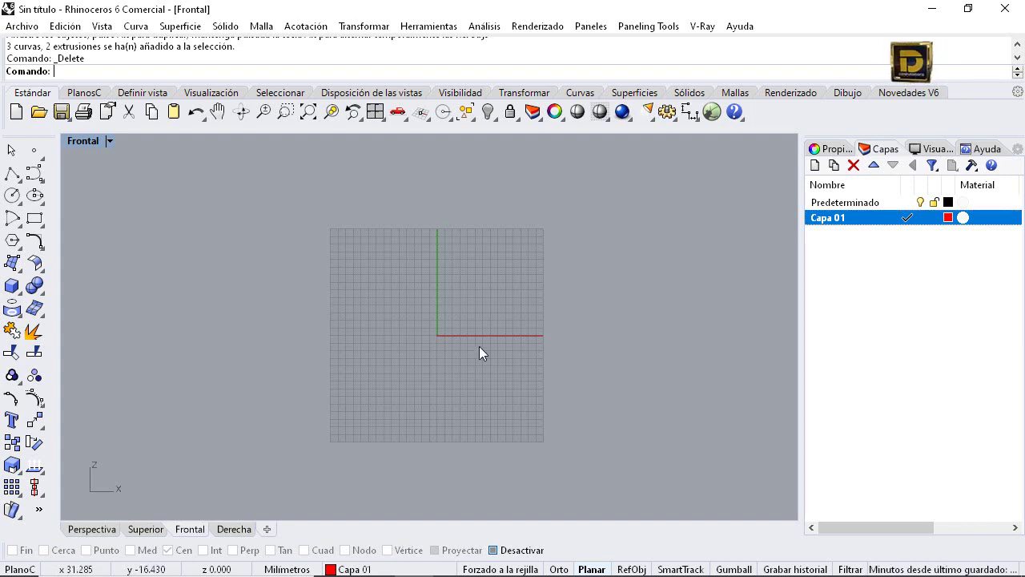
Show all four viewports, make Predeterminado the current layer, and try a 70 mm diameter cylinder base in the top view
{"action": "double_click", "coordinate": [94, 142]}
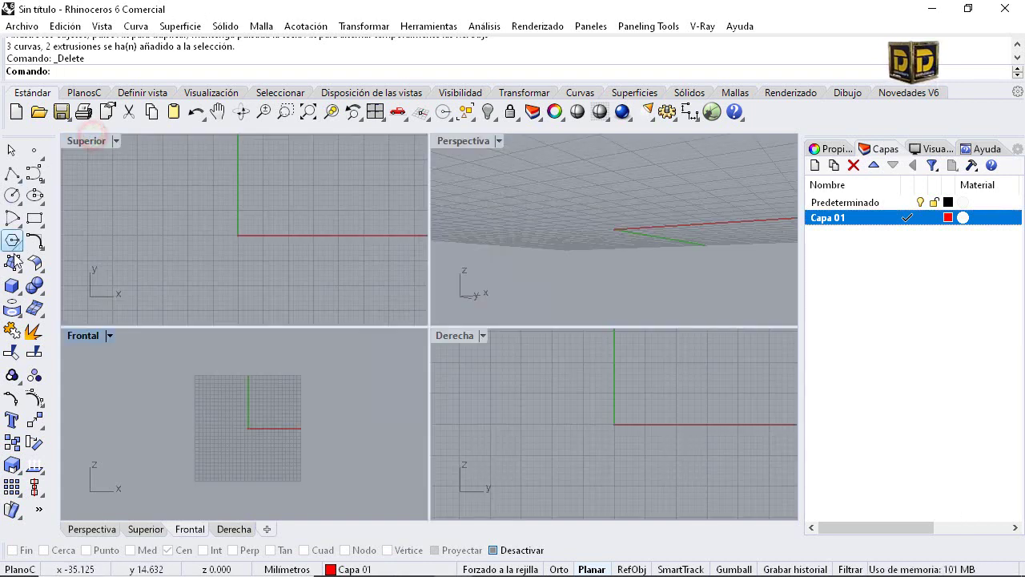
{"action": "left_click", "coordinate": [13, 290]}
{"action": "left_click", "coordinate": [57, 293]}
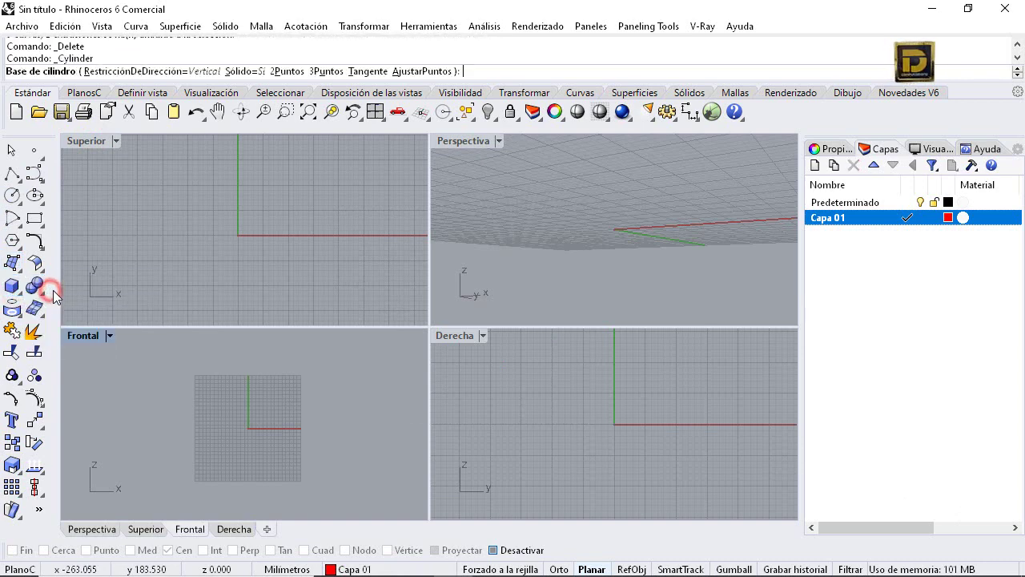
{"action": "left_click", "coordinate": [289, 206]}
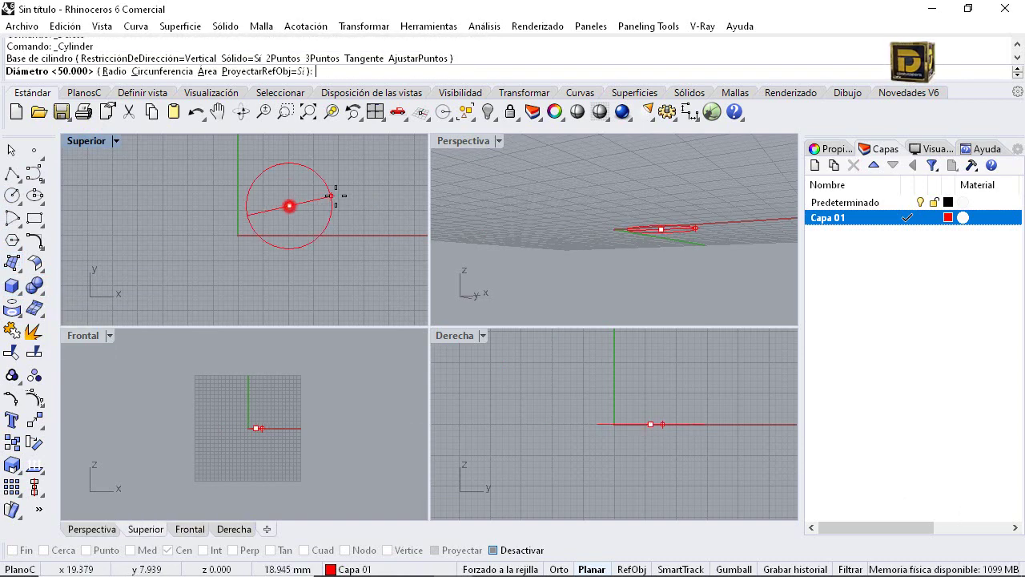
{"action": "left_click", "coordinate": [905, 202]}
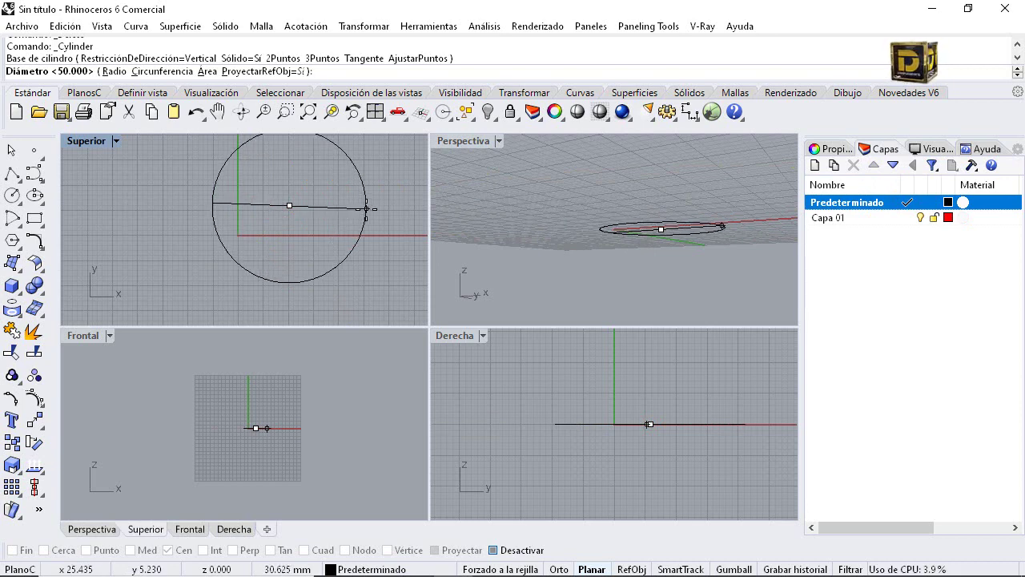
{"action": "type", "text": "70"}
{"action": "key", "text": "Return"}
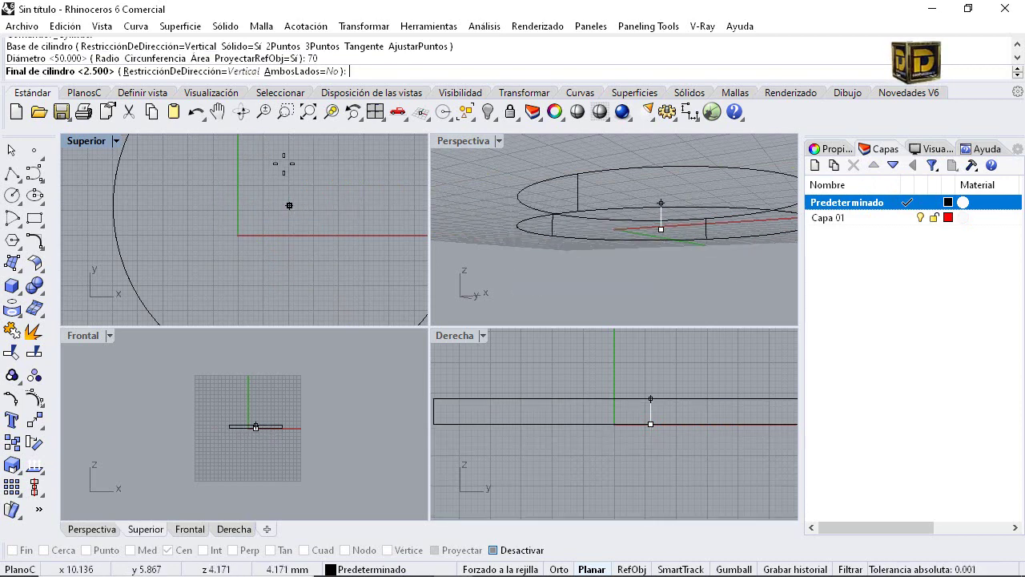
{"action": "key", "text": "Escape"}
Create a solid cylinder in the top view with a 70 mm diameter and a 2.5 mm height
{"action": "key", "text": "Return"}
{"action": "left_click", "coordinate": [290, 205]}
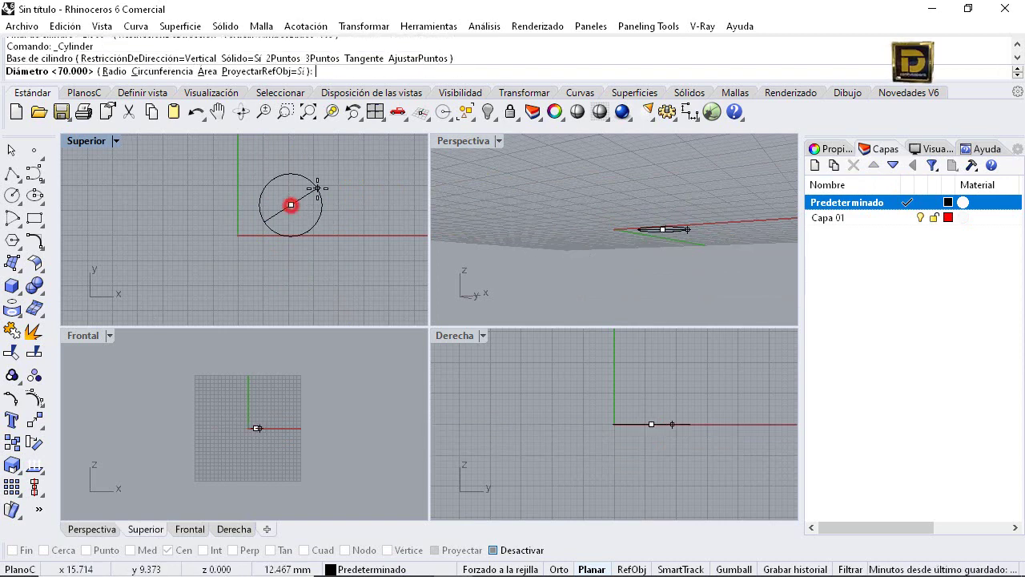
{"action": "type", "text": "70"}
{"action": "key", "text": "Return"}
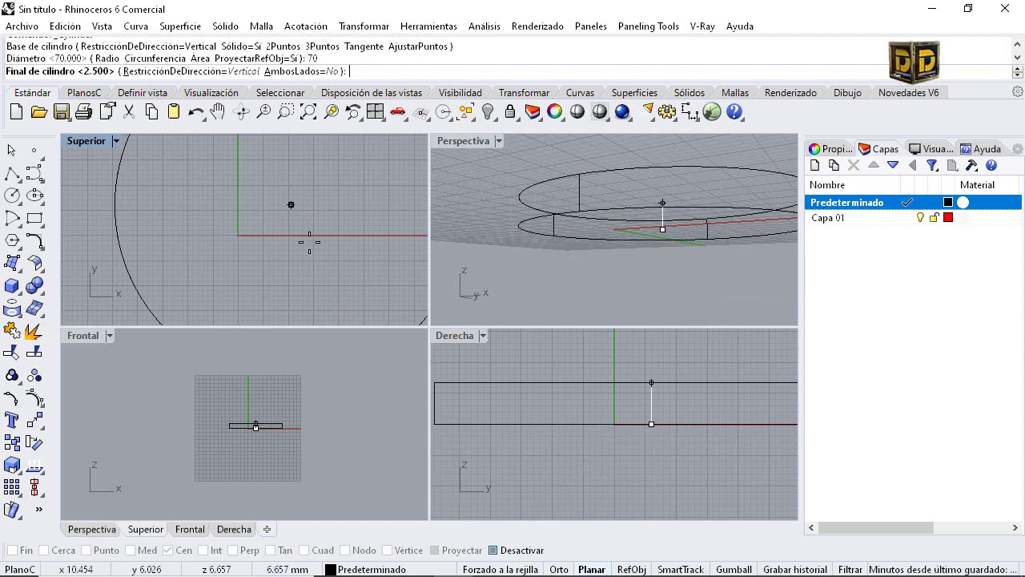
{"action": "scroll", "coordinate": [300, 232], "scroll_direction": "down", "scroll_amount": 2}
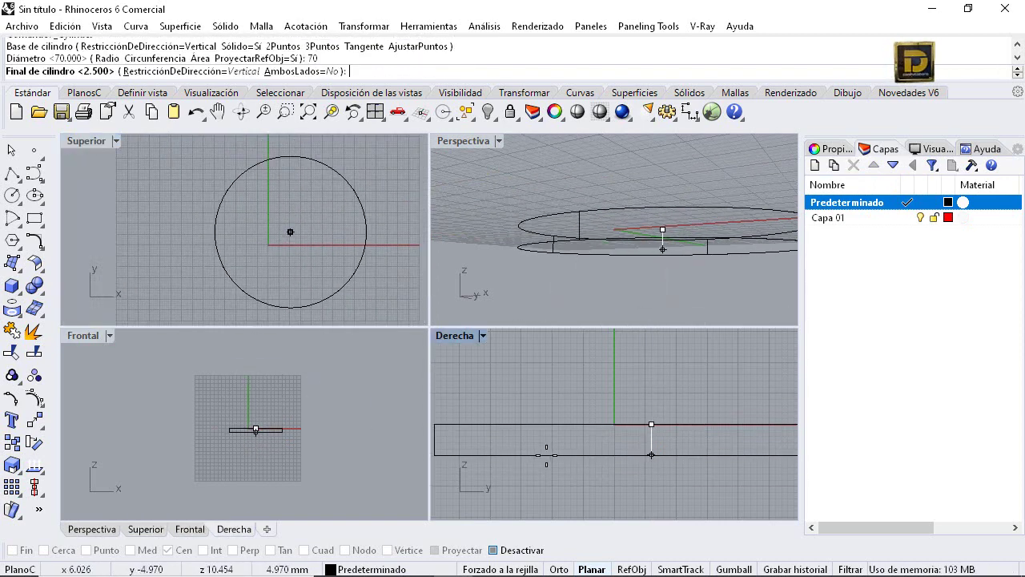
{"action": "type", "text": "2.5"}
{"action": "key", "text": "Return"}
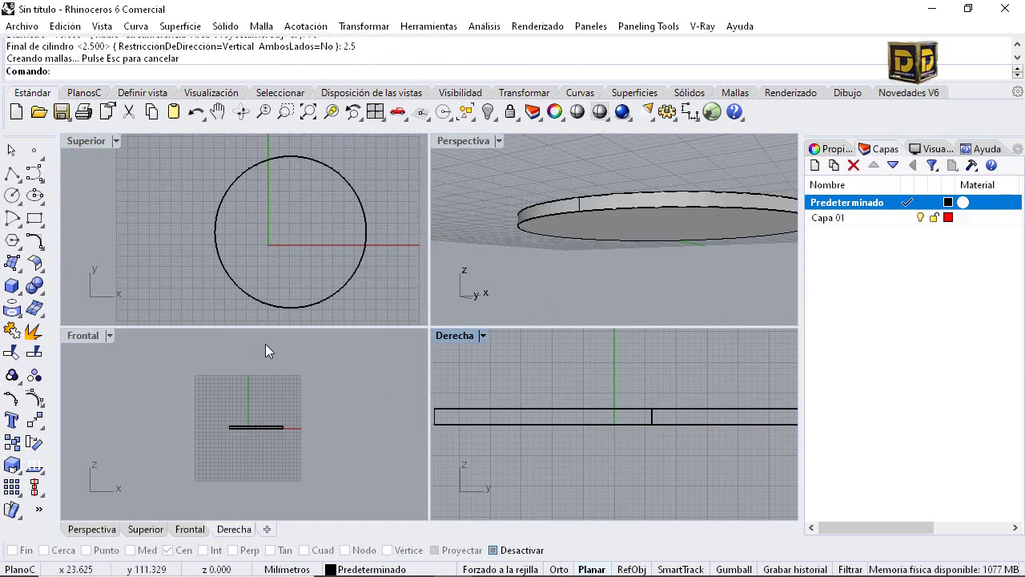
Add a solid tube centred on the disc's upper face, with 65 mm and 60 mm diameters and a 2.5 mm height
{"action": "scroll", "coordinate": [361, 222], "scroll_direction": "up", "scroll_amount": 3}
{"action": "scroll", "coordinate": [360, 220], "scroll_direction": "down", "scroll_amount": 3}
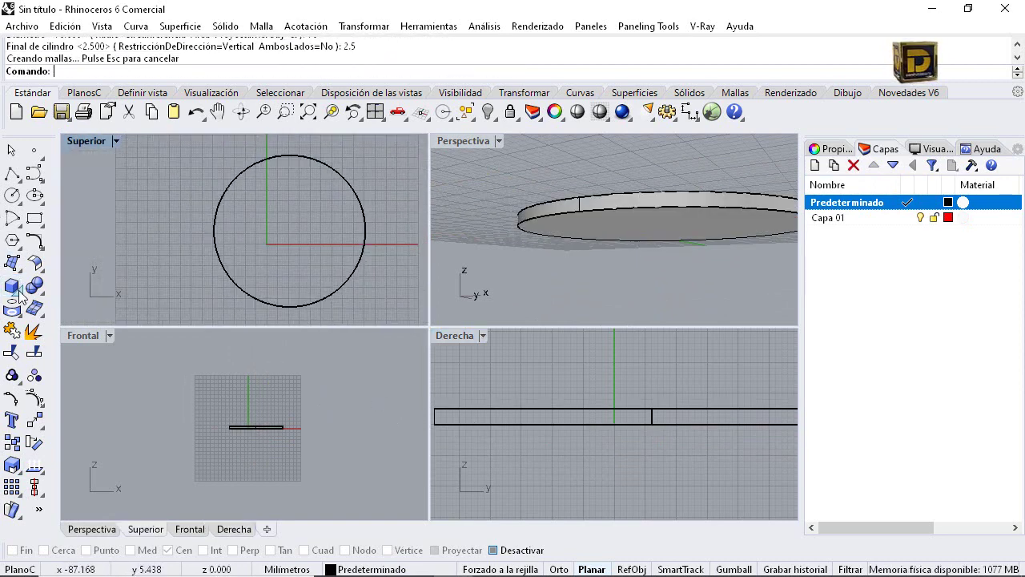
{"action": "left_click", "coordinate": [20, 293]}
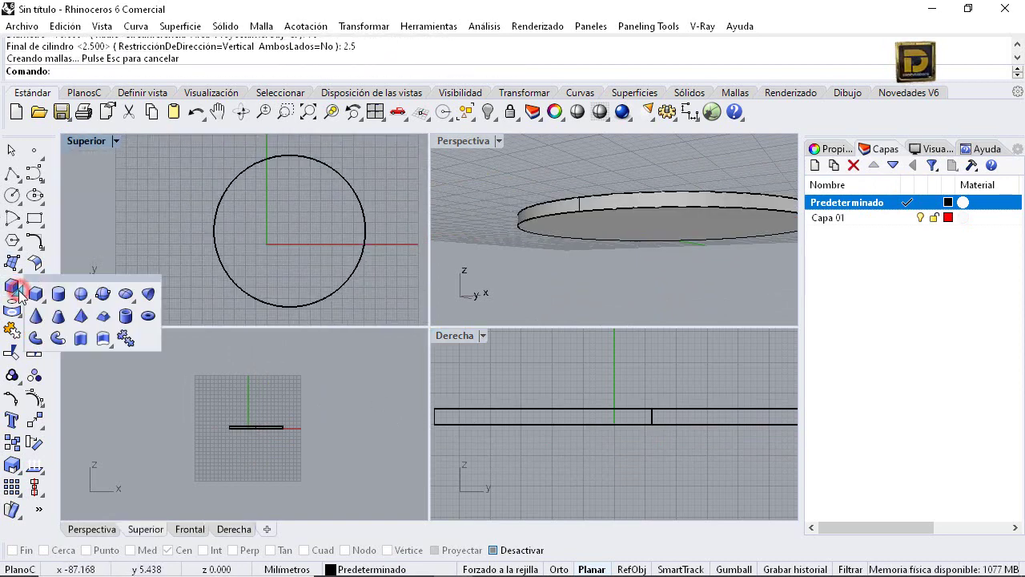
{"action": "left_click", "coordinate": [128, 317]}
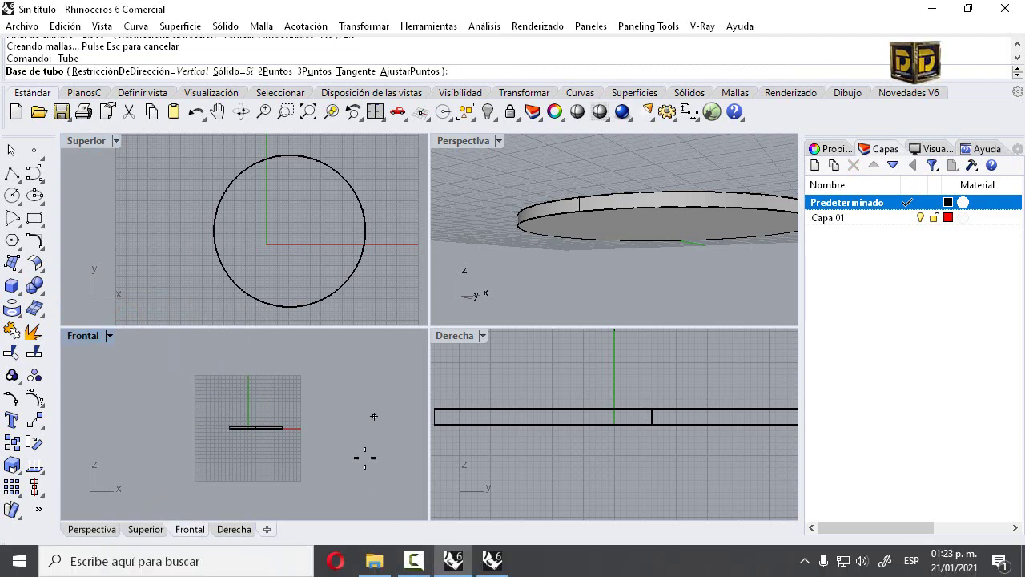
{"action": "left_click", "coordinate": [489, 550]}
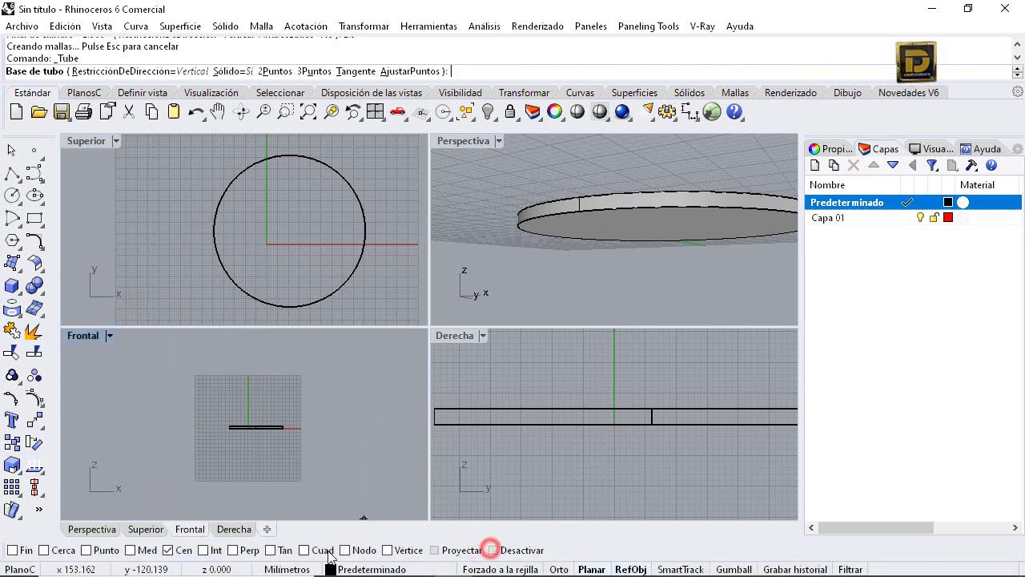
{"action": "left_click", "coordinate": [338, 273]}
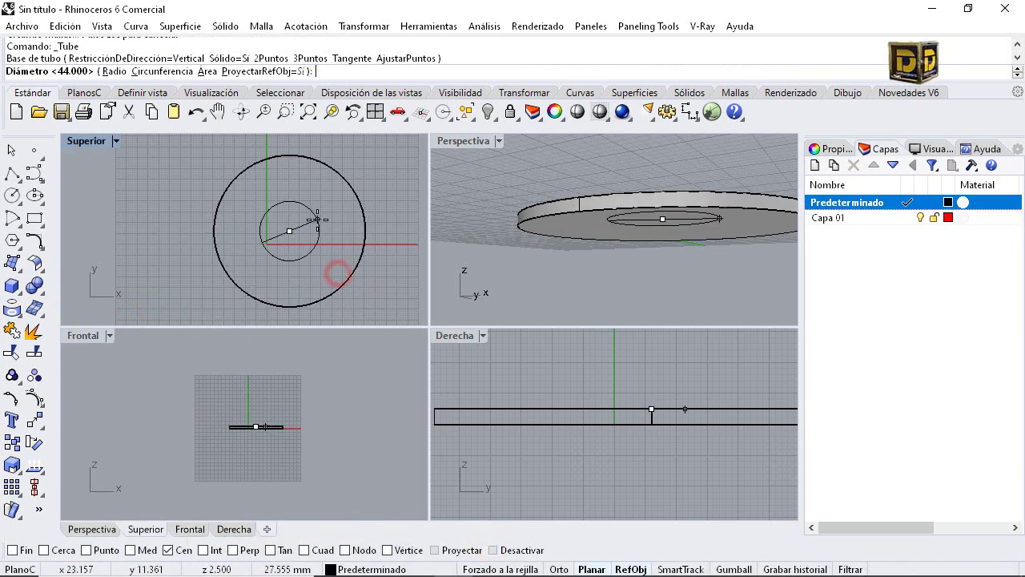
{"action": "type", "text": "65"}
{"action": "key", "text": "Return"}
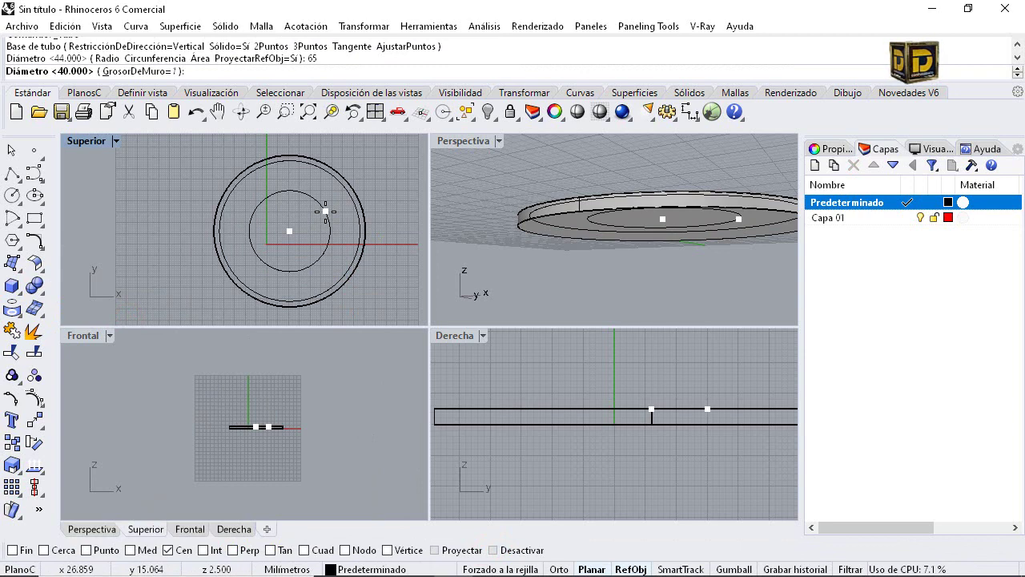
{"action": "type", "text": "60"}
{"action": "key", "text": "Return"}
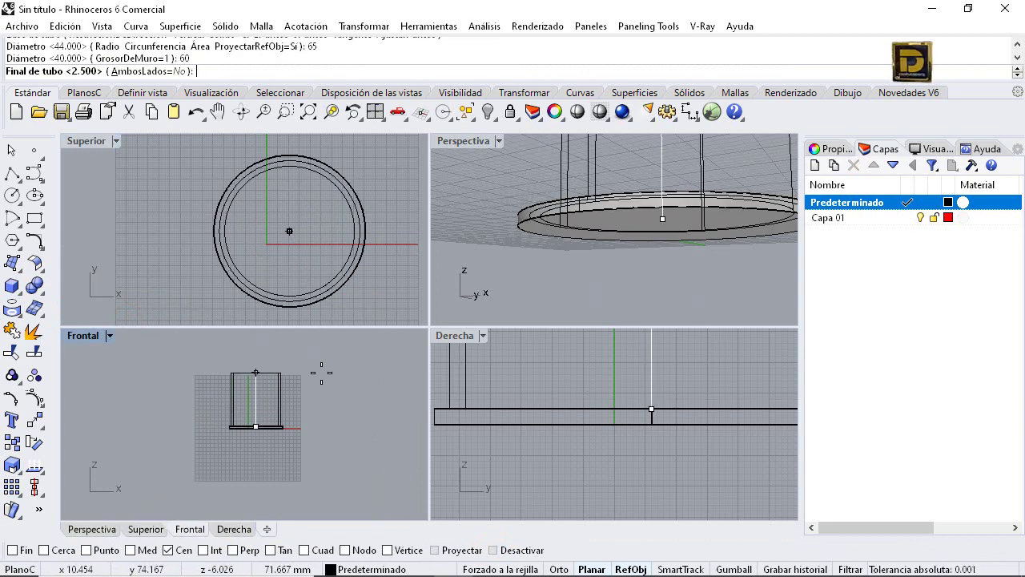
{"action": "key", "text": "Return"}
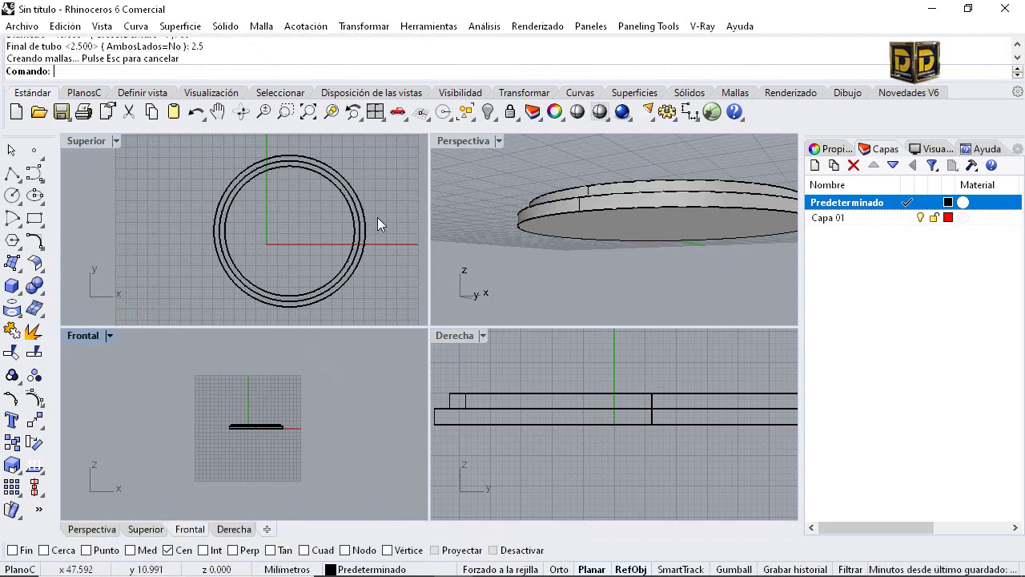
Move the tube 5 mm straight down in the front view so it sits against the disc's underside
{"action": "left_click", "coordinate": [602, 184]}
{"action": "right_click_drag", "start_coordinate": [599, 178], "coordinate": [347, 245]}
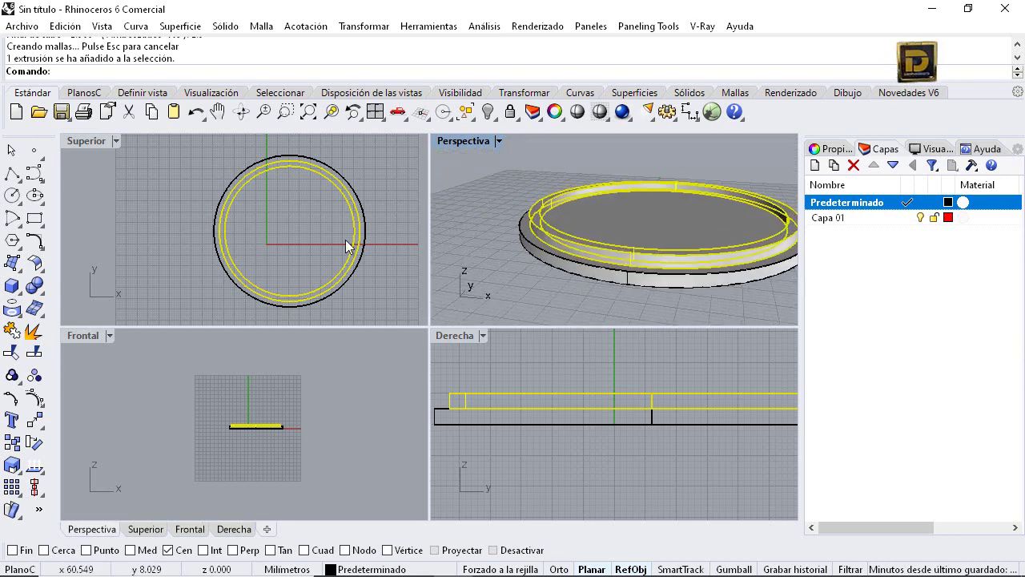
{"action": "left_click", "coordinate": [12, 420]}
{"action": "left_click", "coordinate": [253, 422]}
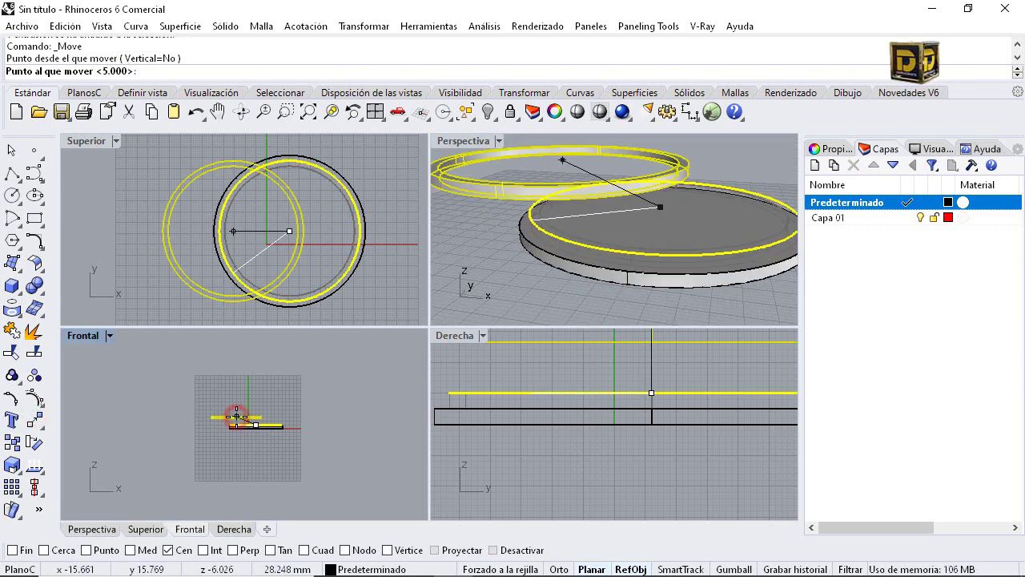
{"action": "type", "text": "5"}
{"action": "key", "text": "Return"}
{"action": "type", "text": "5"}
{"action": "left_click", "coordinate": [232, 462]}
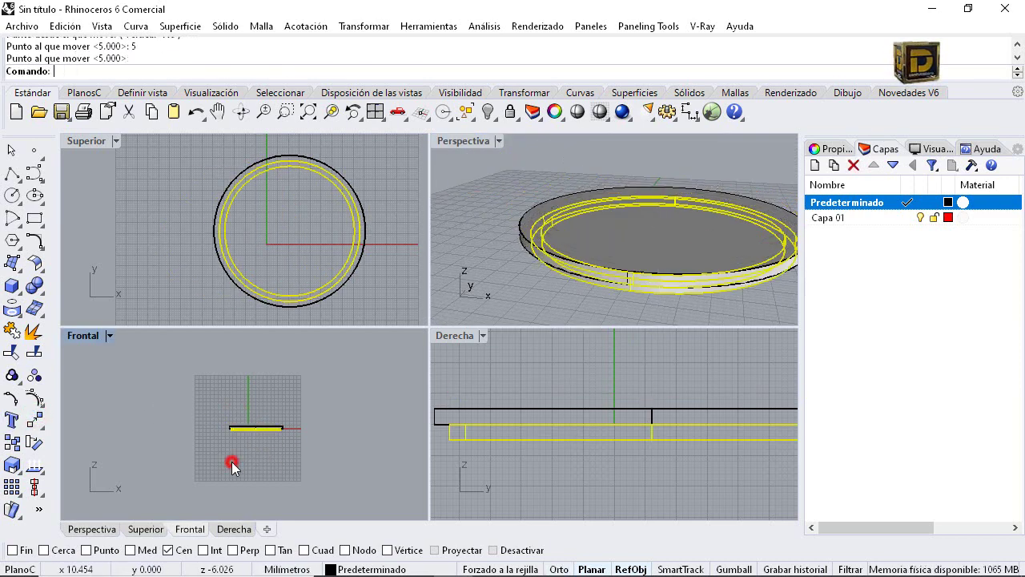
{"action": "left_click", "coordinate": [495, 287]}
{"action": "right_click_drag", "start_coordinate": [531, 295], "coordinate": [754, 218]}
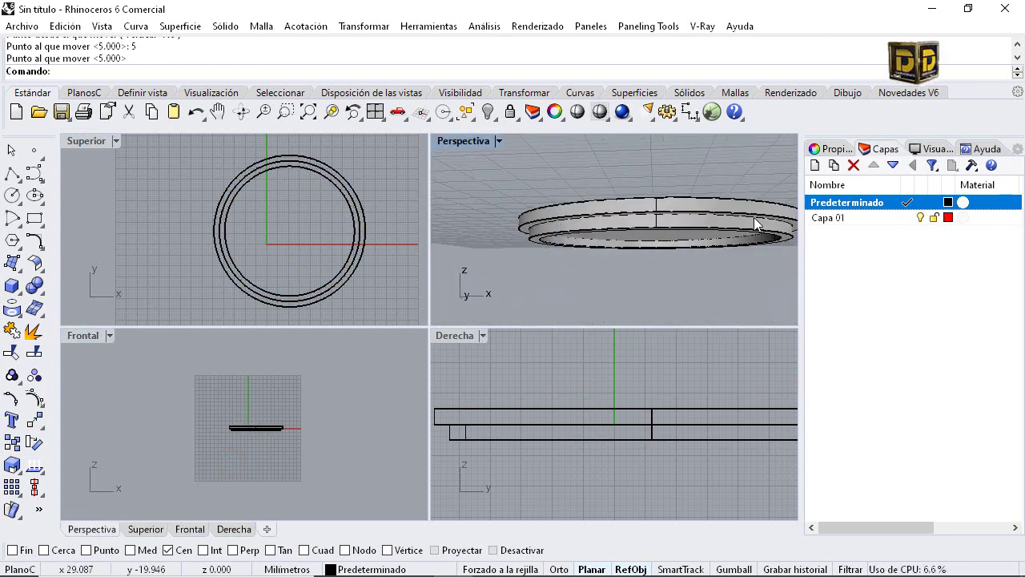
Make Capa 01 the current layer
{"action": "left_click", "coordinate": [900, 216]}
{"action": "left_click", "coordinate": [905, 218]}
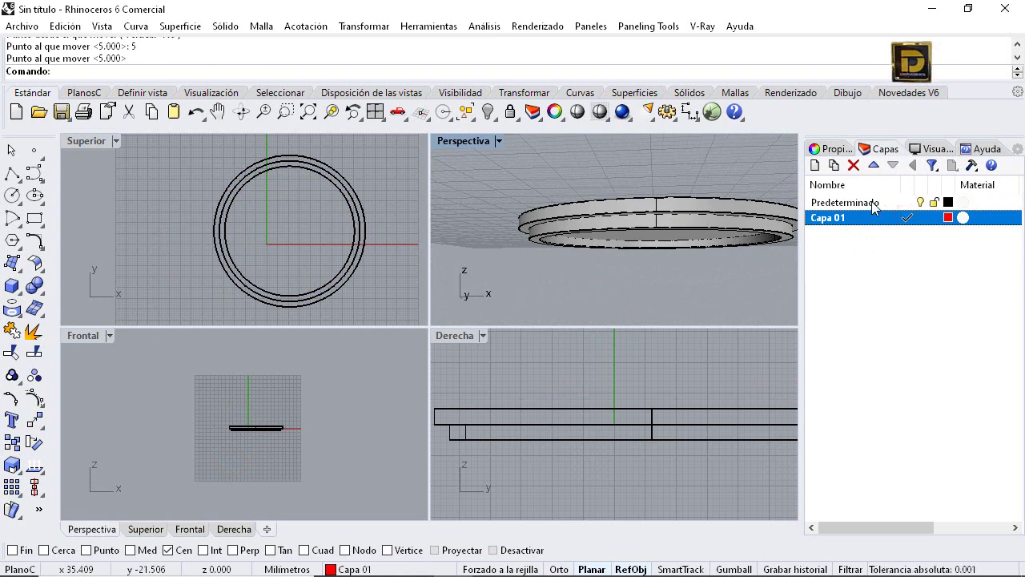
{"action": "left_click", "coordinate": [32, 172]}
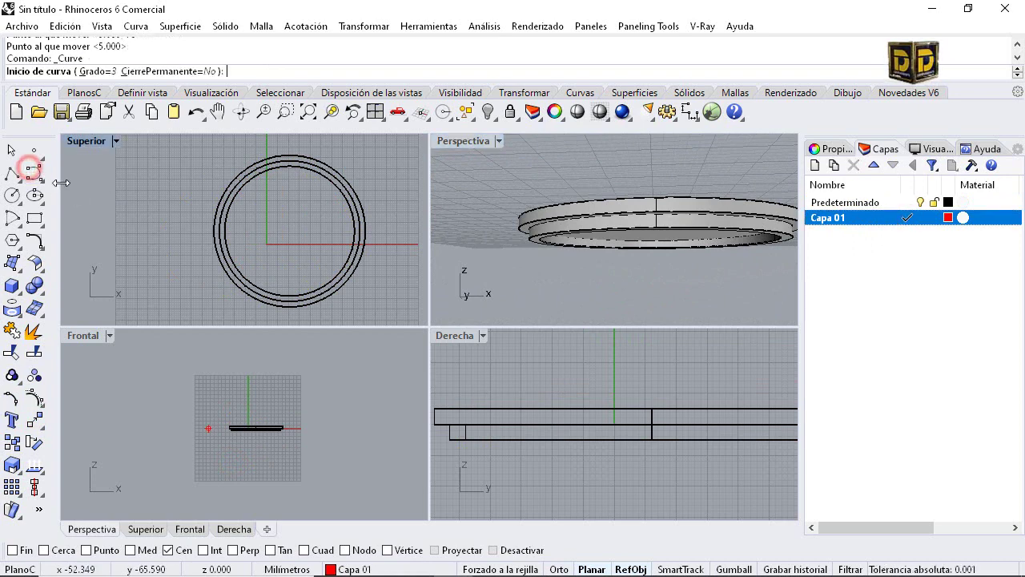
{"action": "scroll", "coordinate": [280, 418], "scroll_direction": "up", "scroll_amount": 4}
{"action": "scroll", "coordinate": [269, 430], "scroll_direction": "up", "scroll_amount": 4}
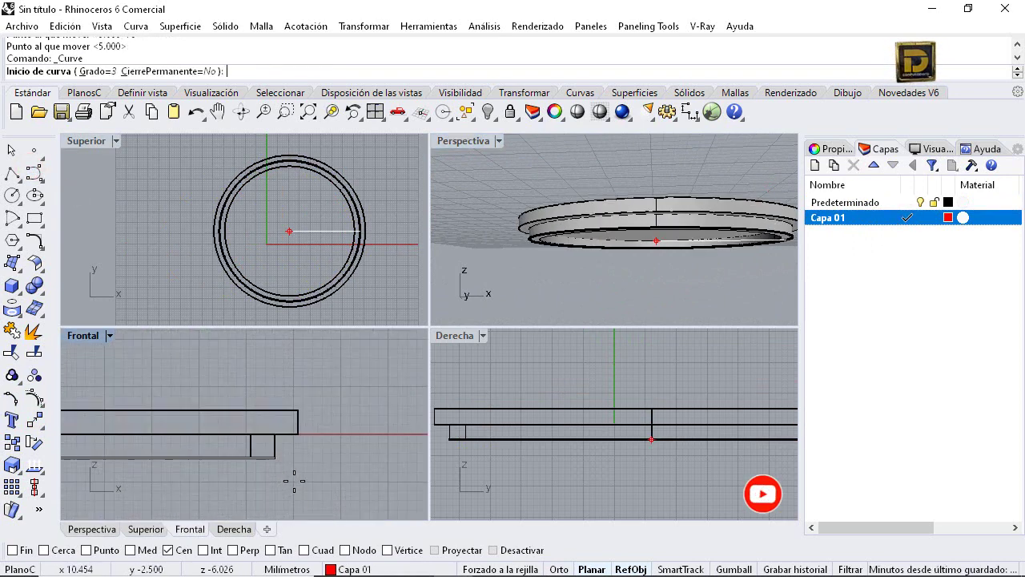
{"action": "left_click", "coordinate": [512, 550]}
{"action": "scroll", "coordinate": [320, 445], "scroll_direction": "down", "scroll_amount": 2}
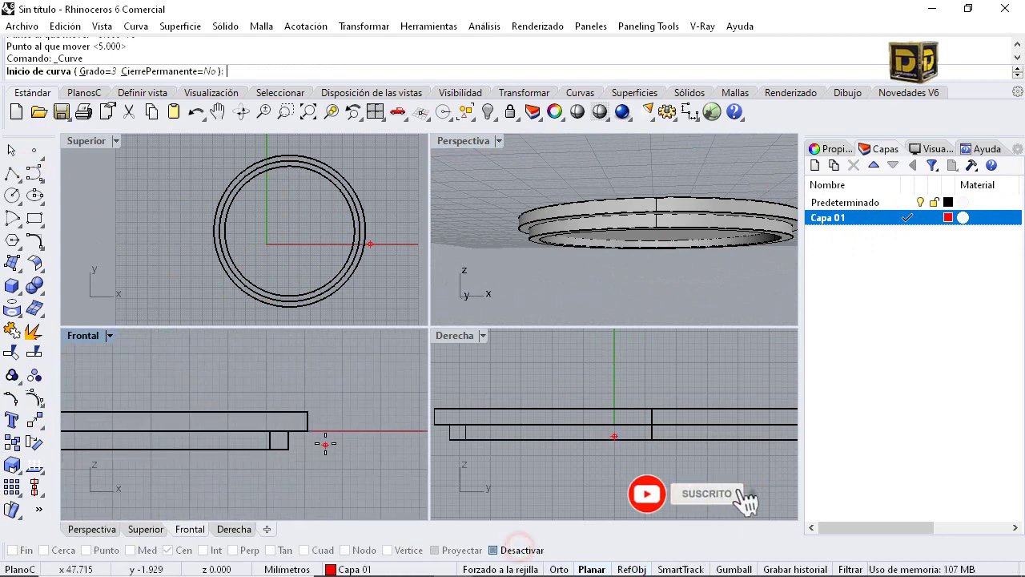
{"action": "left_click", "coordinate": [306, 428]}
{"action": "scroll", "coordinate": [311, 461], "scroll_direction": "down", "scroll_amount": 3}
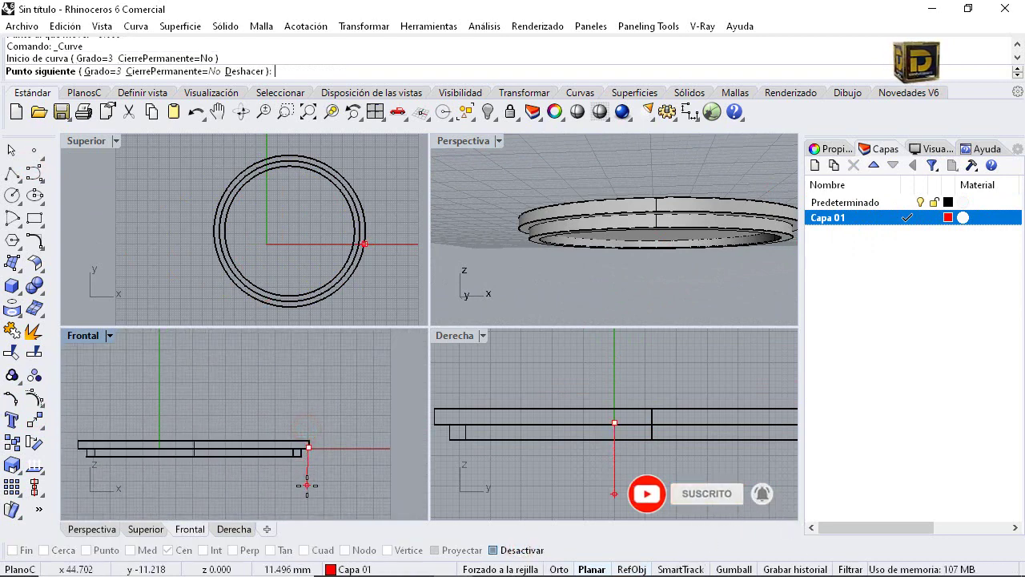
{"action": "right_click_drag", "start_coordinate": [304, 480], "coordinate": [342, 393]}
{"action": "left_click", "coordinate": [333, 400]}
{"action": "left_click", "coordinate": [304, 418]}
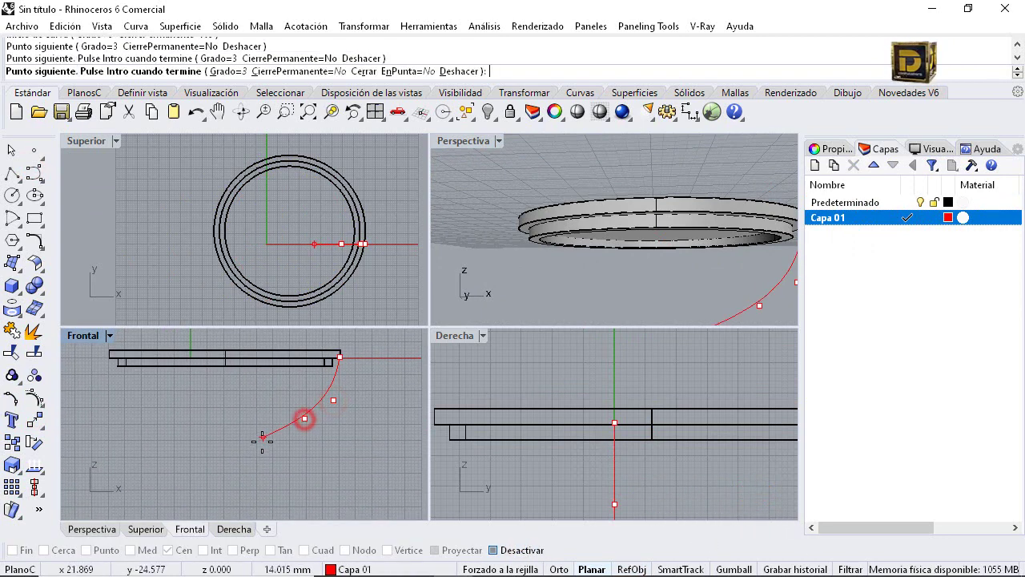
{"action": "left_click", "coordinate": [265, 447]}
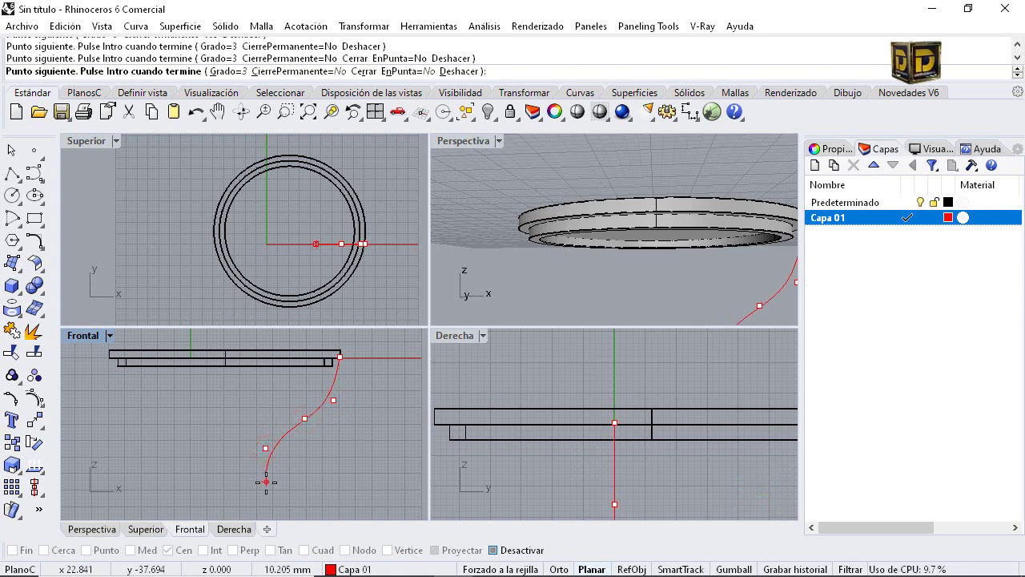
{"action": "key", "text": "Escape"}
Draw a 65 mm vertical line downward from the centre of the tube's underside in the front view, with object snaps enabled
{"action": "left_click", "coordinate": [12, 173]}
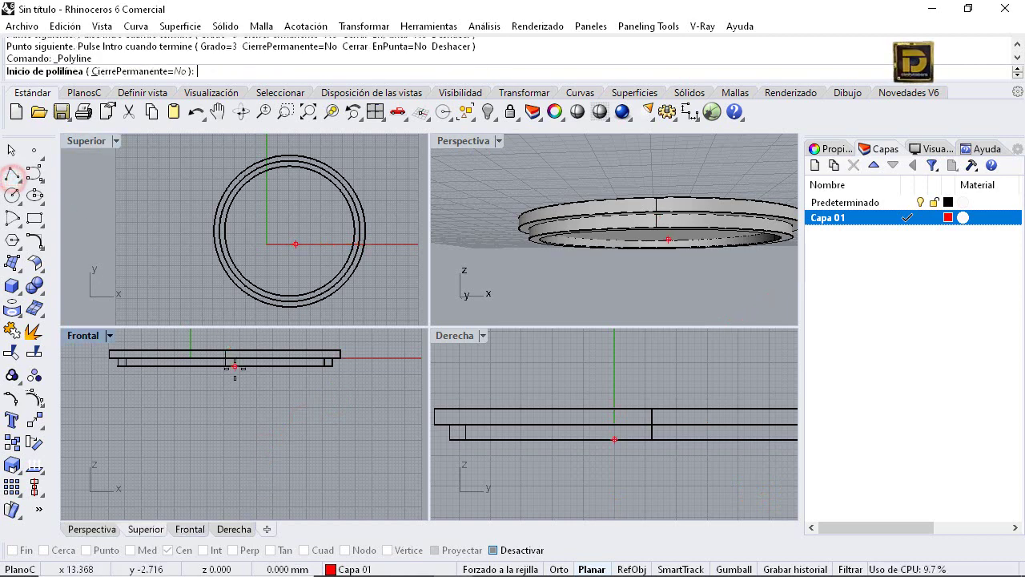
{"action": "left_click", "coordinate": [505, 553]}
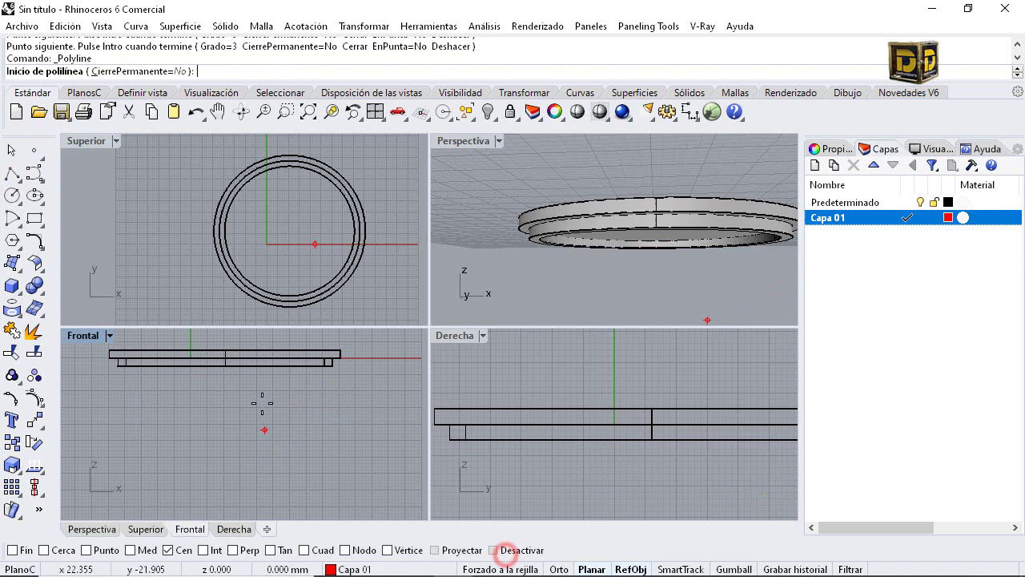
{"action": "left_click", "coordinate": [226, 366]}
{"action": "type", "text": "65"}
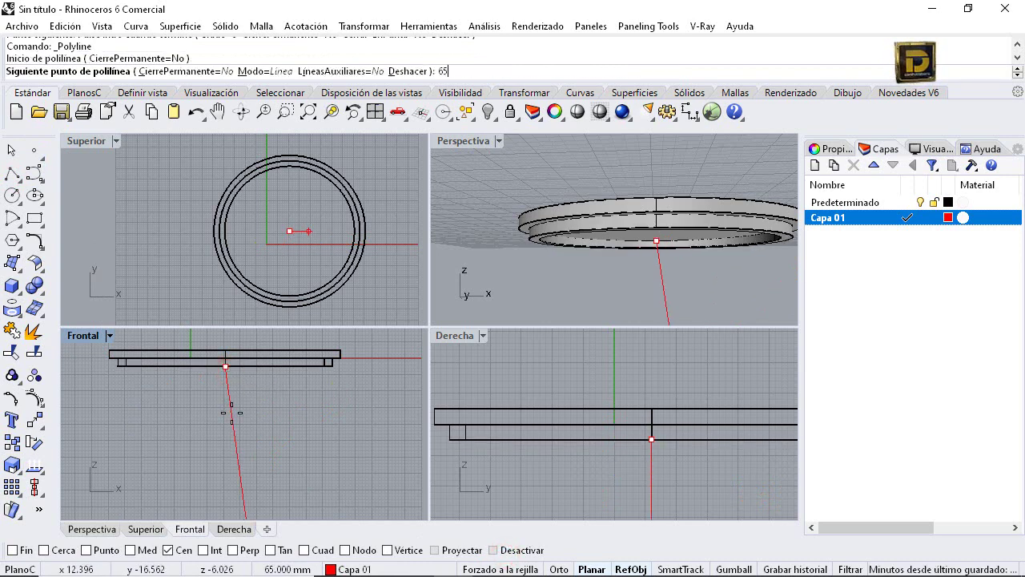
{"action": "key", "text": "Return"}
{"action": "scroll", "coordinate": [232, 424], "scroll_direction": "down", "scroll_amount": 10}
{"action": "left_click", "coordinate": [233, 433]}
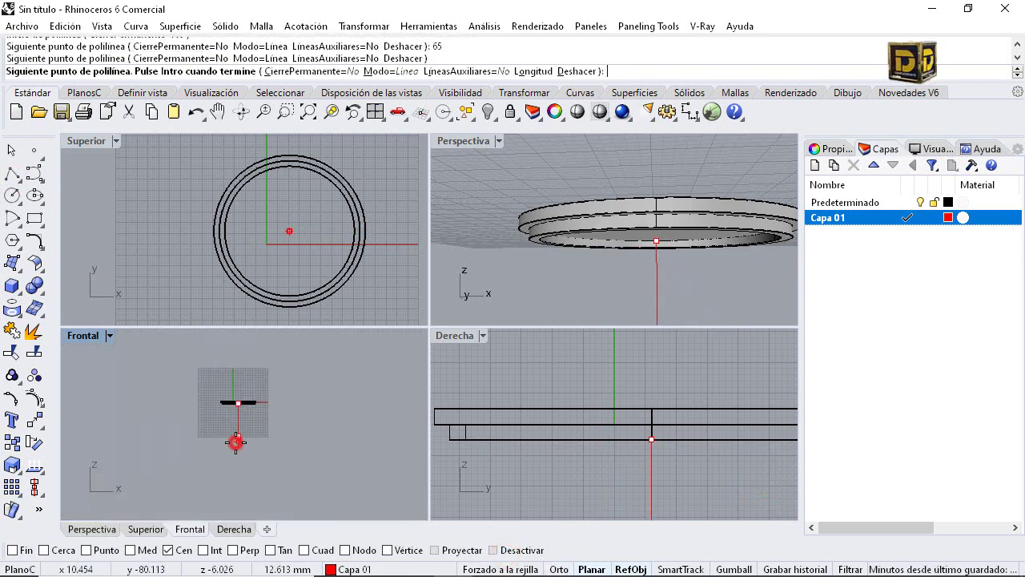
{"action": "key", "text": "Return"}
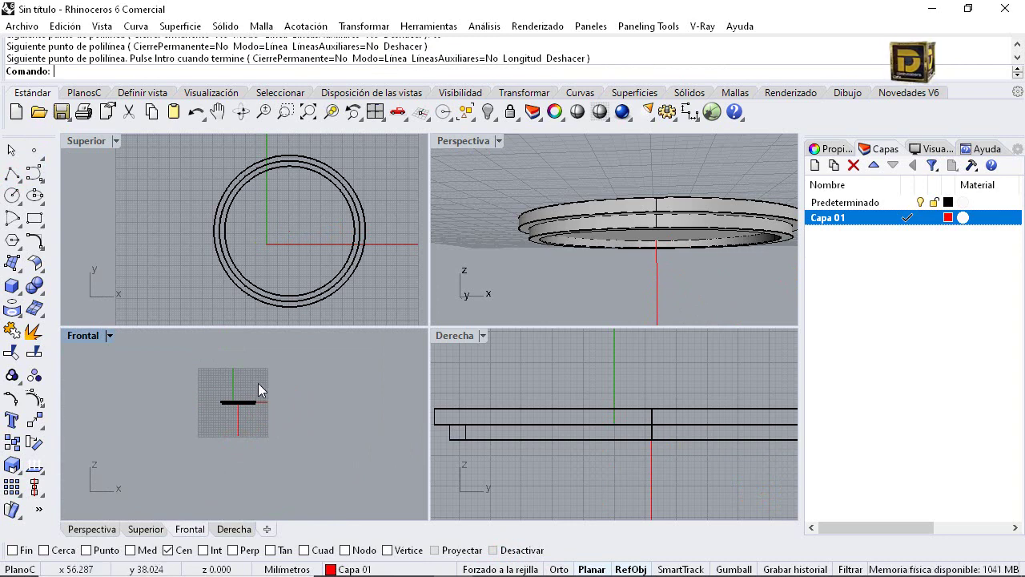
Draw a degree-3 curve in the front view from the ring's lower outer quadrant, curving in toward the axis and flaring outward near its lower end
{"action": "scroll", "coordinate": [239, 408], "scroll_direction": "up", "scroll_amount": 4}
{"action": "scroll", "coordinate": [266, 414], "scroll_direction": "up", "scroll_amount": 4}
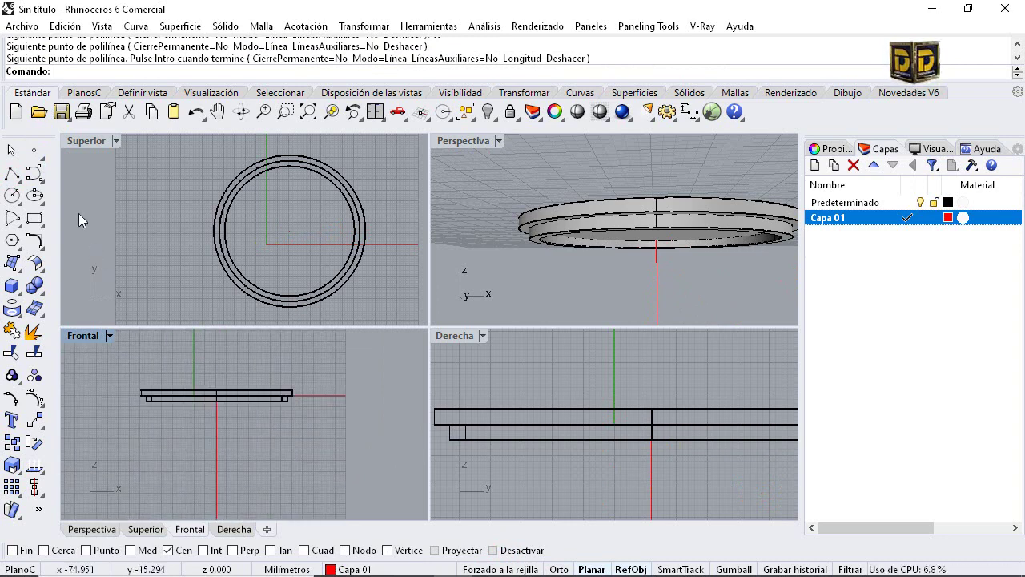
{"action": "left_click", "coordinate": [20, 173]}
{"action": "left_click", "coordinate": [34, 173]}
{"action": "scroll", "coordinate": [287, 394], "scroll_direction": "up", "scroll_amount": 8}
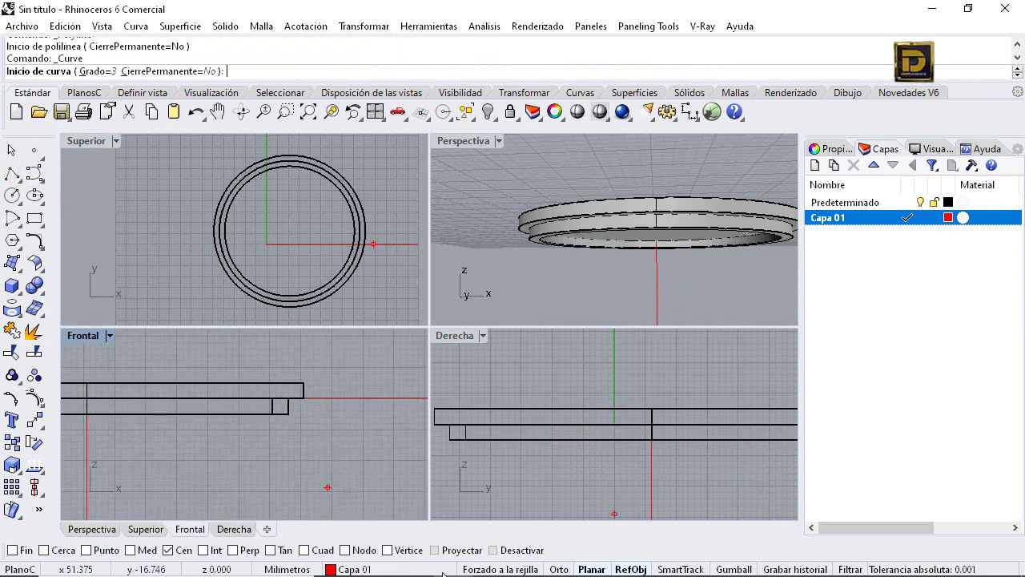
{"action": "mouse_move", "coordinate": [457, 543]}
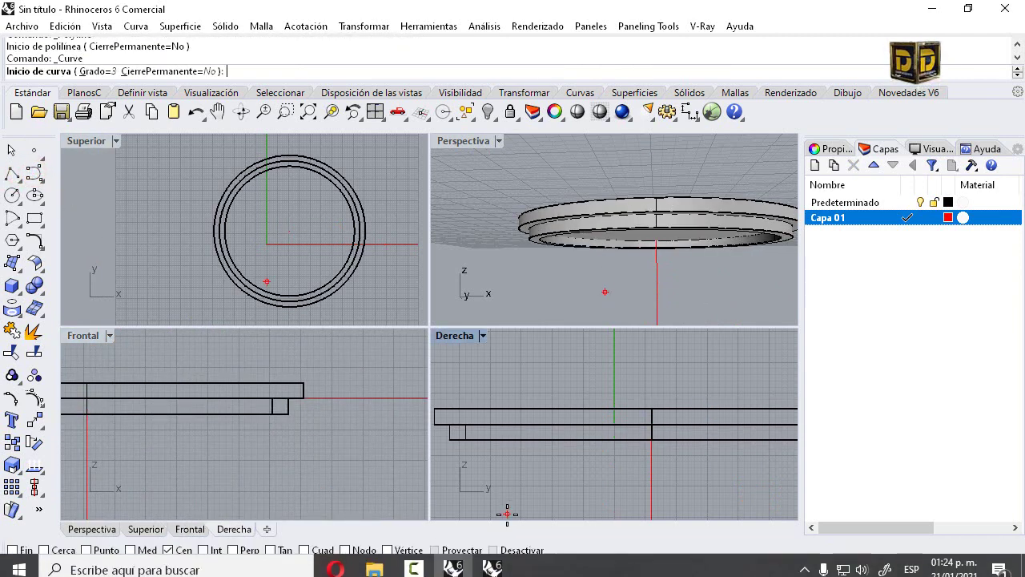
{"action": "right_click", "coordinate": [306, 550]}
{"action": "left_click", "coordinate": [288, 413]}
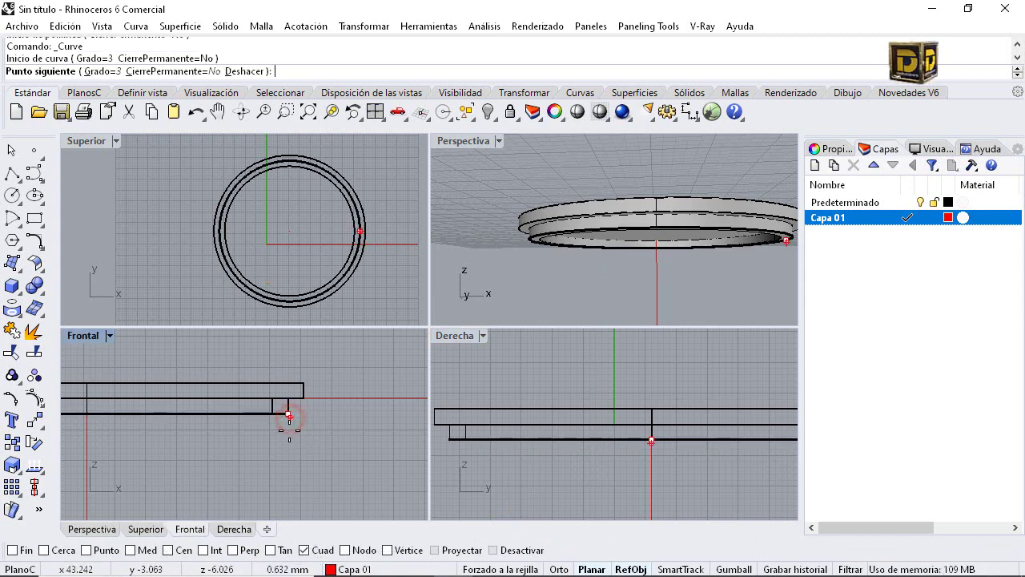
{"action": "scroll", "coordinate": [288, 424], "scroll_direction": "down", "scroll_amount": 3}
{"action": "scroll", "coordinate": [287, 437], "scroll_direction": "down", "scroll_amount": 4}
{"action": "right_click_drag", "start_coordinate": [292, 466], "coordinate": [311, 393]}
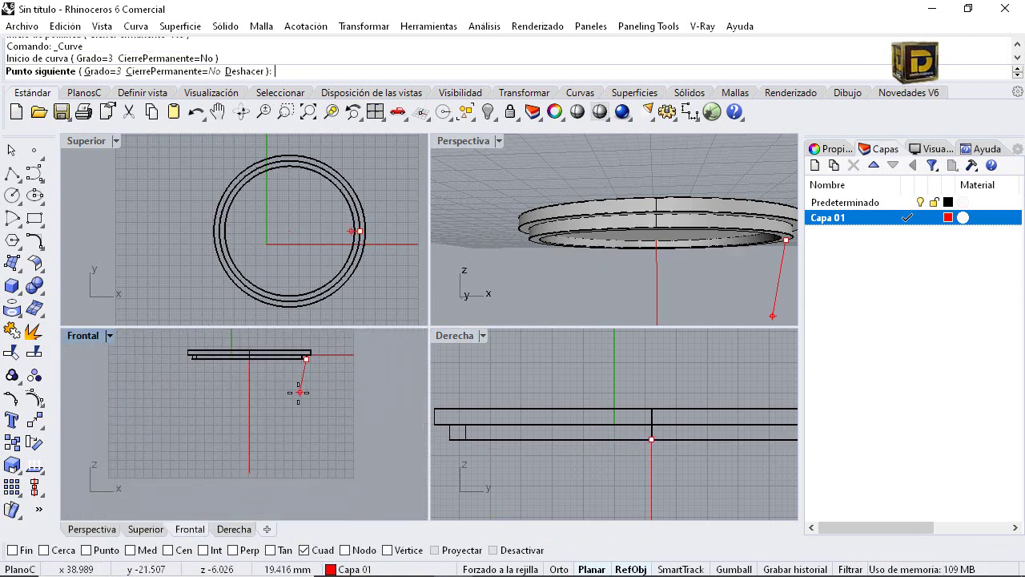
{"action": "left_click", "coordinate": [294, 391]}
{"action": "left_click", "coordinate": [278, 402]}
{"action": "left_click", "coordinate": [262, 418]}
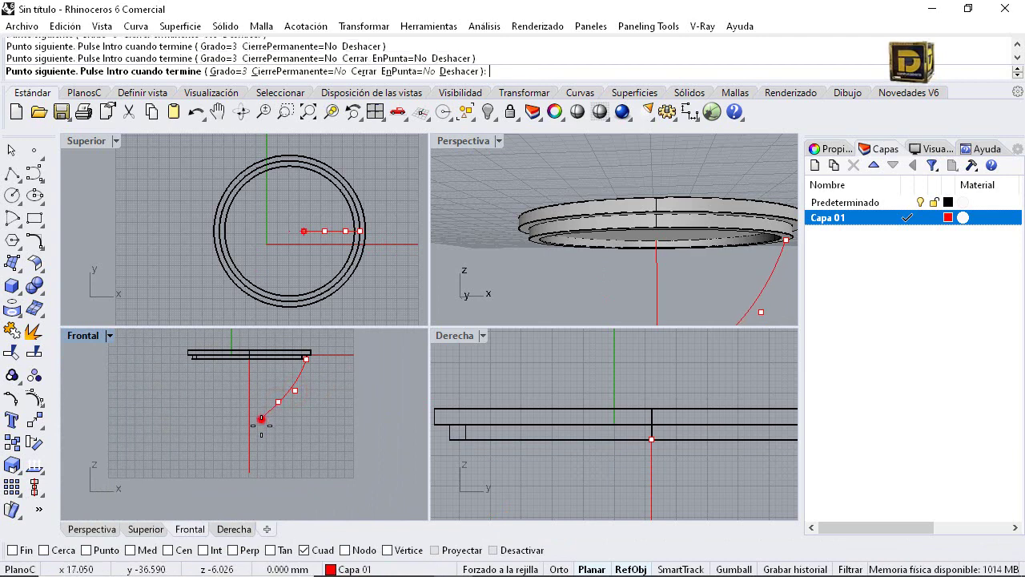
{"action": "left_click", "coordinate": [265, 436]}
{"action": "left_click", "coordinate": [287, 458]}
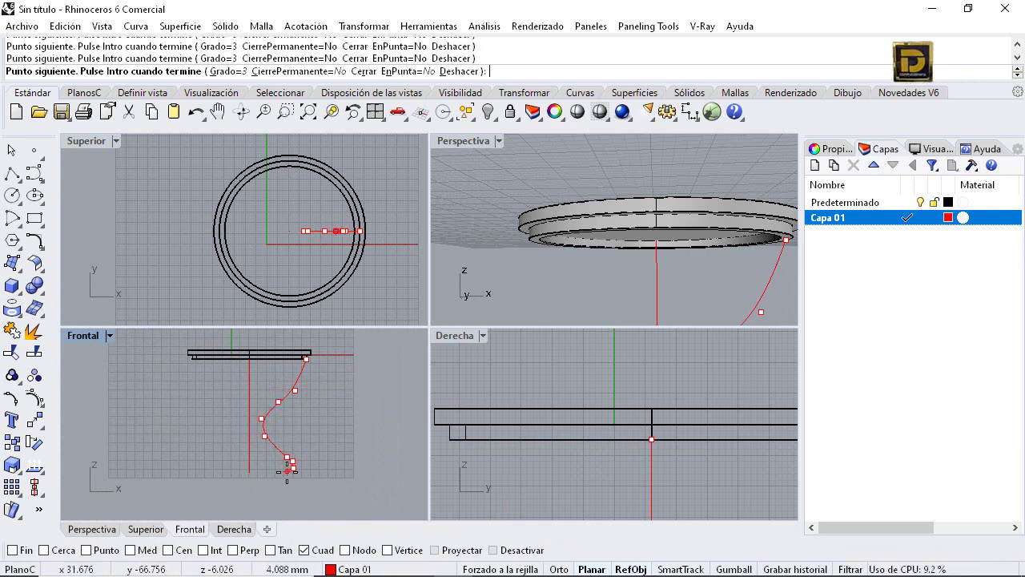
{"action": "key", "text": "Return"}
Reposition the profile curve so its upper end meets the disc's lower outer edge
{"action": "left_click", "coordinate": [269, 432]}
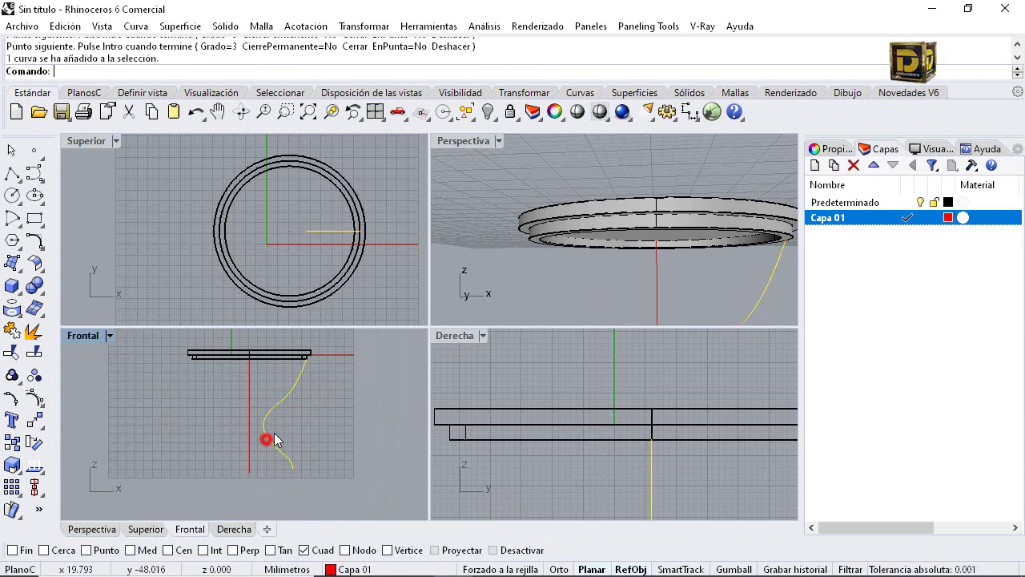
{"action": "left_click", "coordinate": [35, 440]}
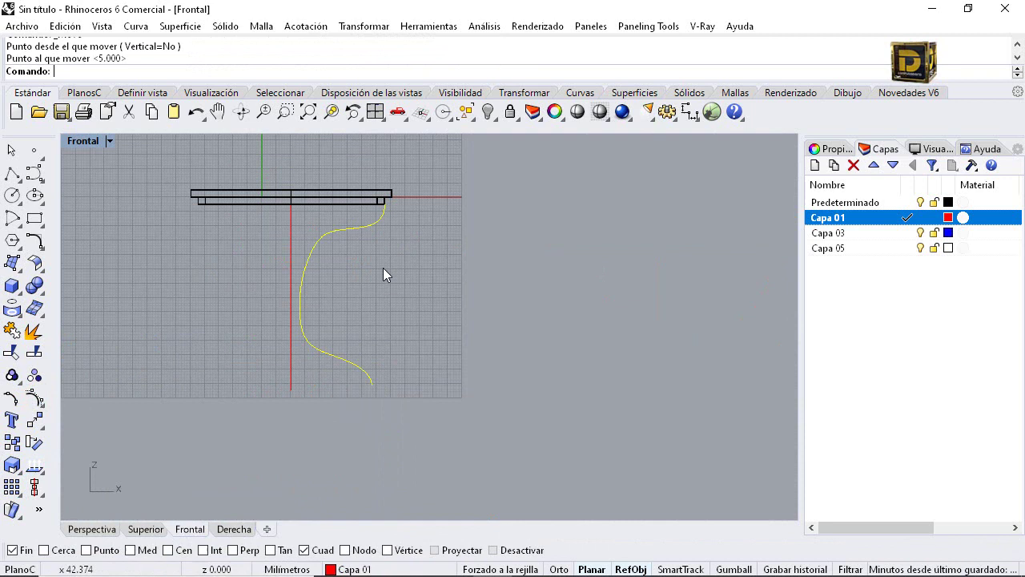
{"action": "left_click", "coordinate": [383, 269]}
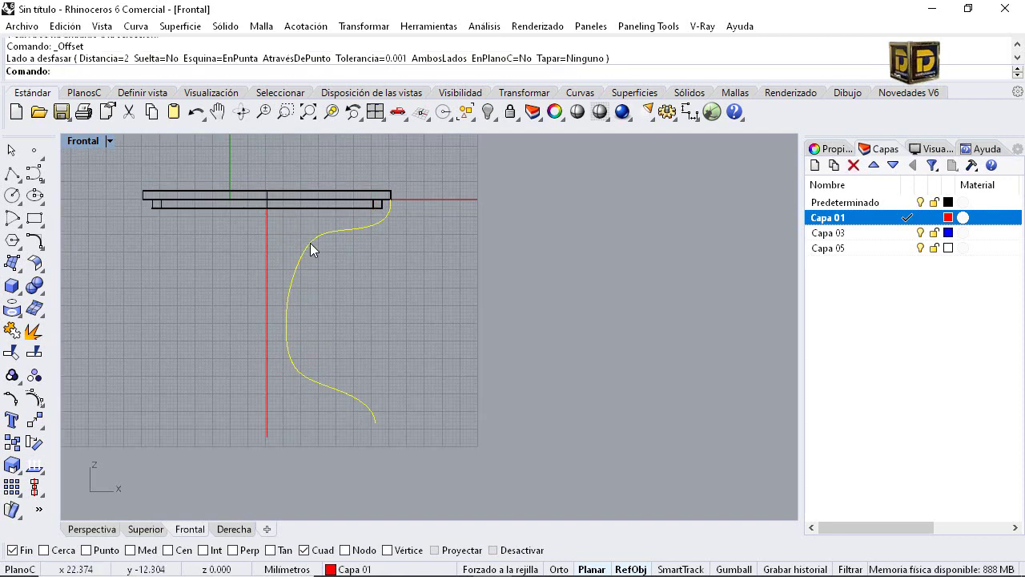
Offset the profile curve 3.8 mm inward, toward the centre axis
{"action": "left_click", "coordinate": [44, 252]}
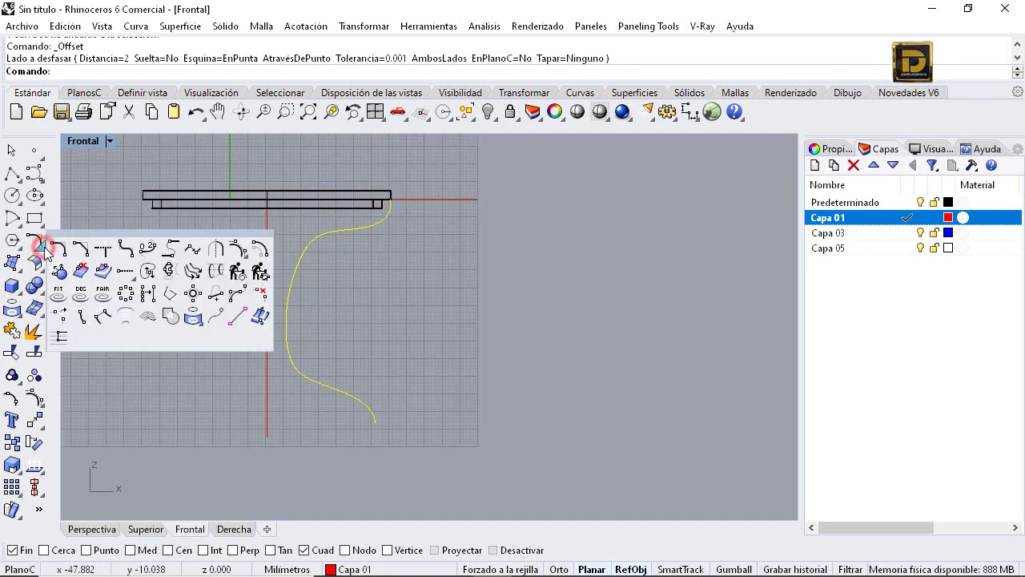
{"action": "left_click", "coordinate": [255, 250]}
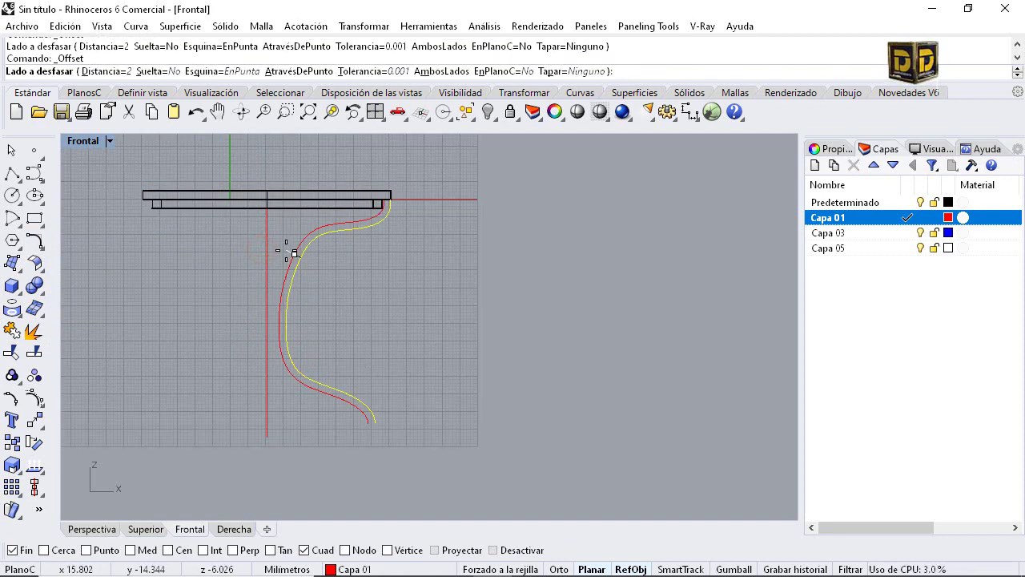
{"action": "type", "text": "3.8"}
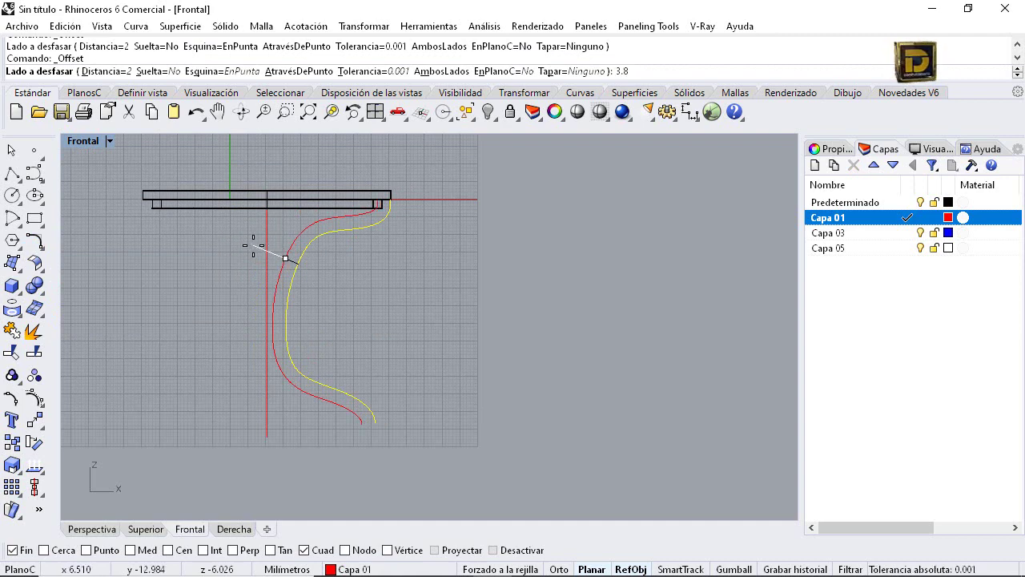
{"action": "key", "text": "Return"}
{"action": "left_click", "coordinate": [285, 244]}
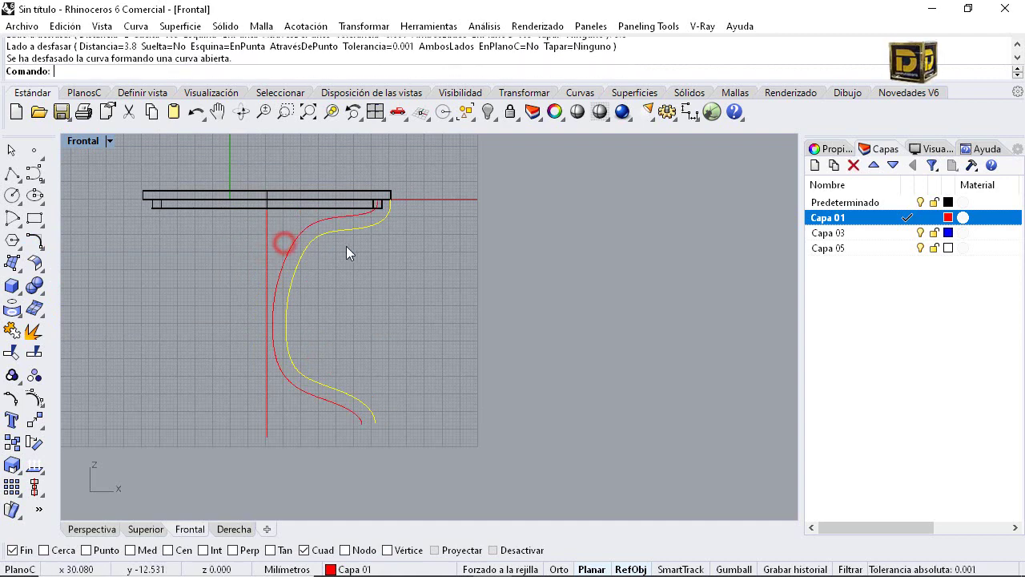
Show the inner offset curve's control points and delete the cluster just below its upper endpoint, inside and under the ring's section
{"action": "scroll", "coordinate": [348, 250], "scroll_direction": "up", "scroll_amount": 4}
{"action": "left_click", "coordinate": [366, 220]}
{"action": "scroll", "coordinate": [371, 210], "scroll_direction": "up", "scroll_amount": 2}
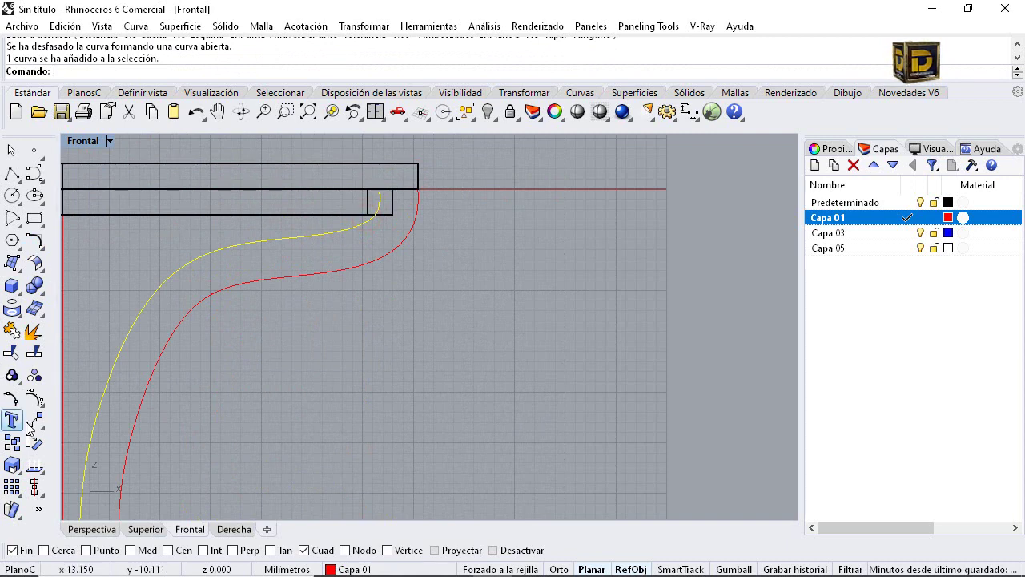
{"action": "left_click", "coordinate": [35, 398]}
{"action": "scroll", "coordinate": [355, 196], "scroll_direction": "up", "scroll_amount": 3}
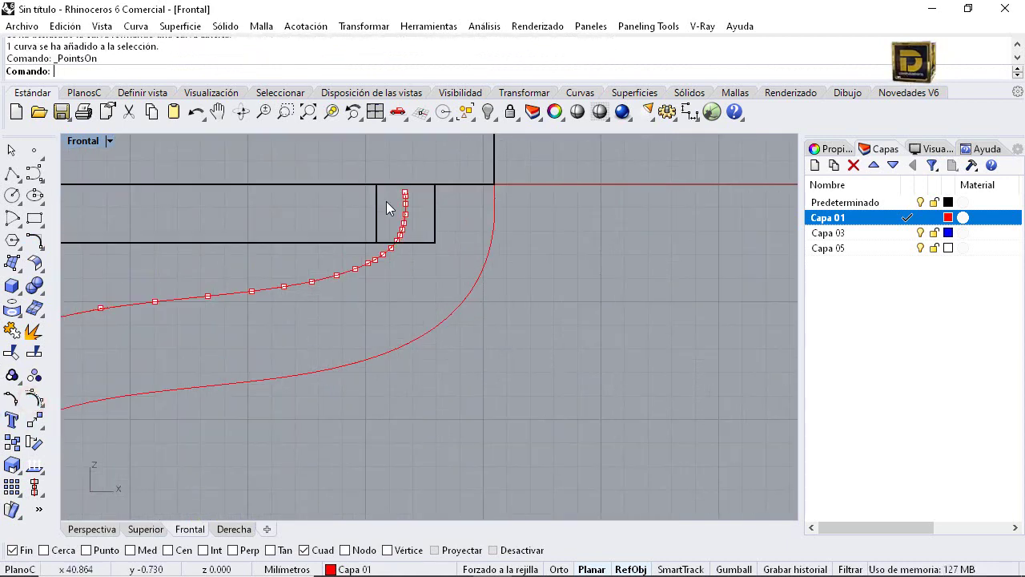
{"action": "scroll", "coordinate": [407, 201], "scroll_direction": "up", "scroll_amount": 2}
{"action": "left_click", "coordinate": [406, 198]}
{"action": "key", "text": "Delete"}
{"action": "left_click", "coordinate": [401, 223]}
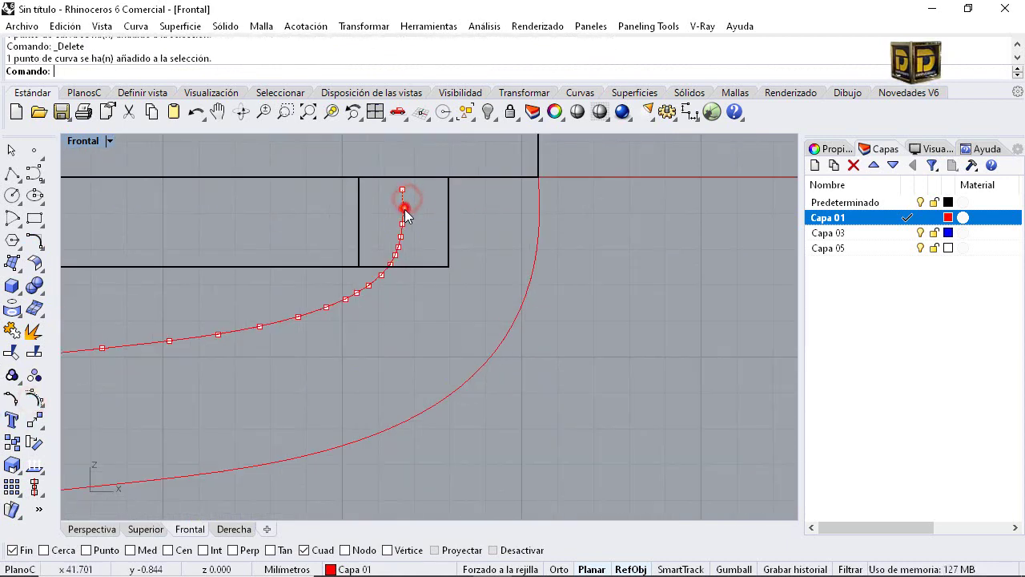
{"action": "key", "text": "Delete"}
{"action": "left_click_drag", "start_coordinate": [376, 219], "coordinate": [416, 286]}
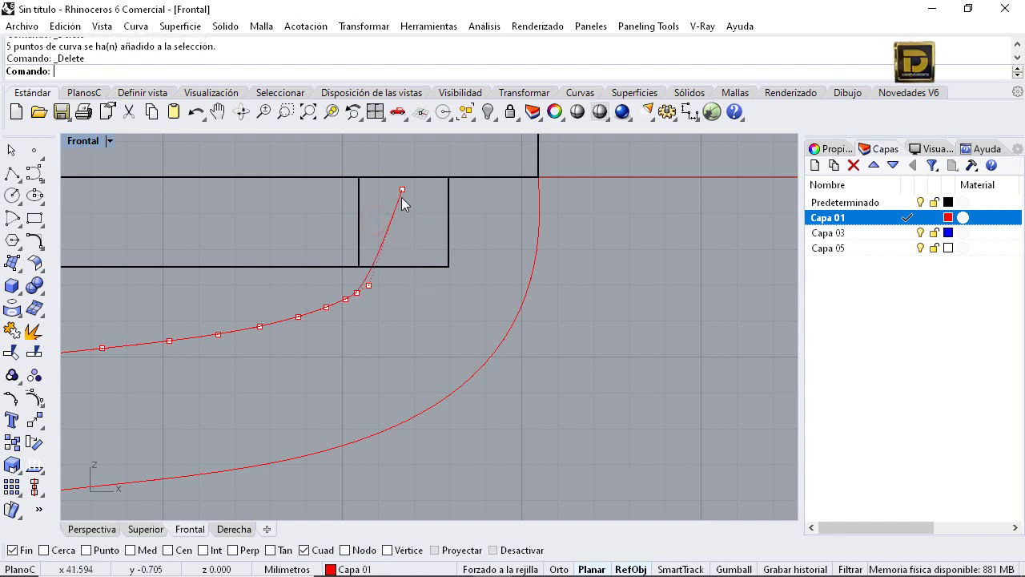
Move the inner curve's upper endpoint to the disc's underside inside the ring, and delete the next two control points at the bend
{"action": "left_click_drag", "start_coordinate": [402, 189], "coordinate": [335, 174]}
{"action": "left_click", "coordinate": [372, 303]}
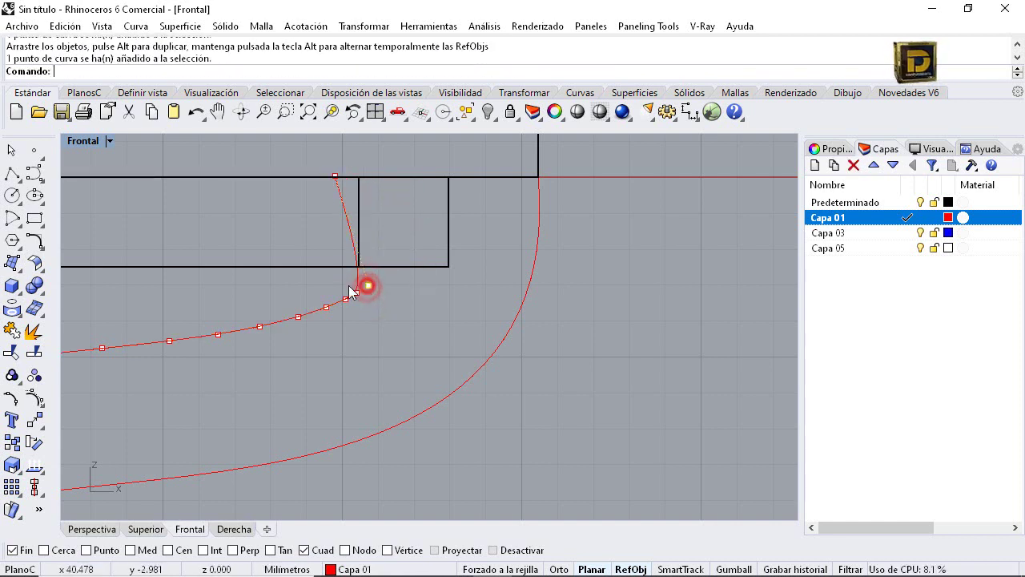
{"action": "key", "text": "Delete"}
{"action": "left_click", "coordinate": [358, 292]}
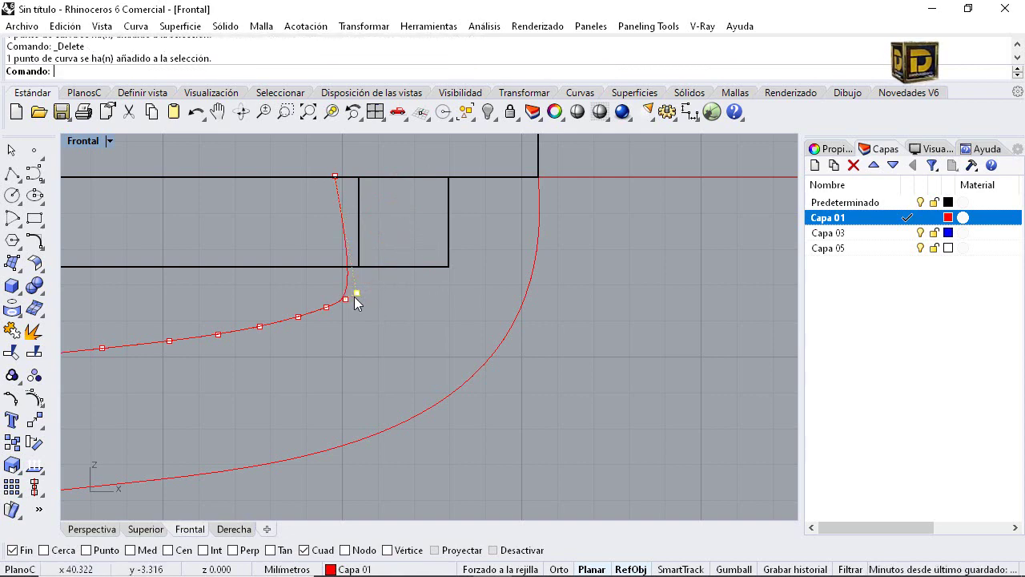
{"action": "key", "text": "ctrl+m"}
Delete two more control points at the inner curve's upper bend and shift its upper endpoint farther inward along the disc's underside
{"action": "left_click", "coordinate": [600, 226]}
{"action": "right_click_drag", "start_coordinate": [565, 273], "coordinate": [513, 246]}
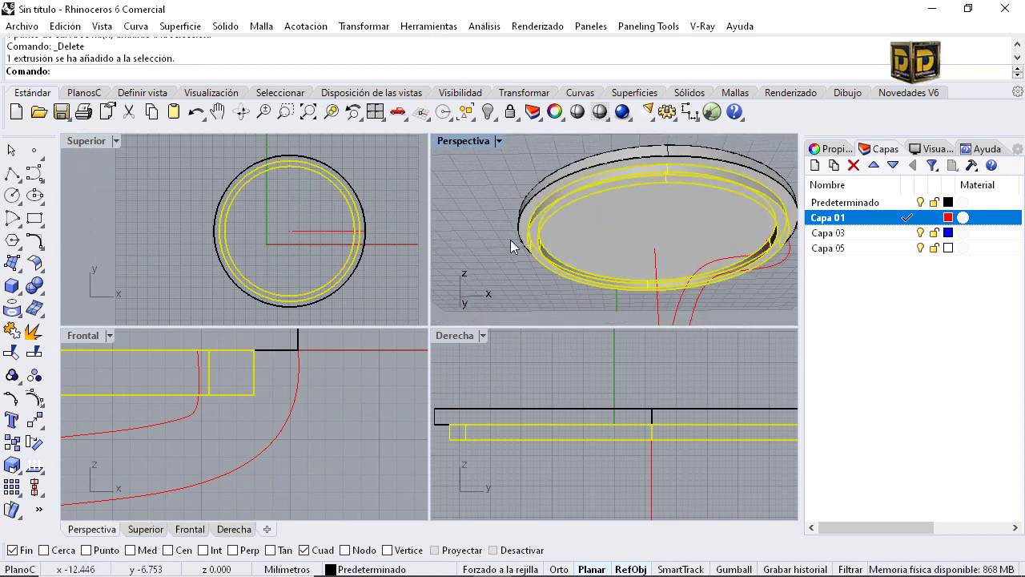
{"action": "left_click", "coordinate": [198, 414]}
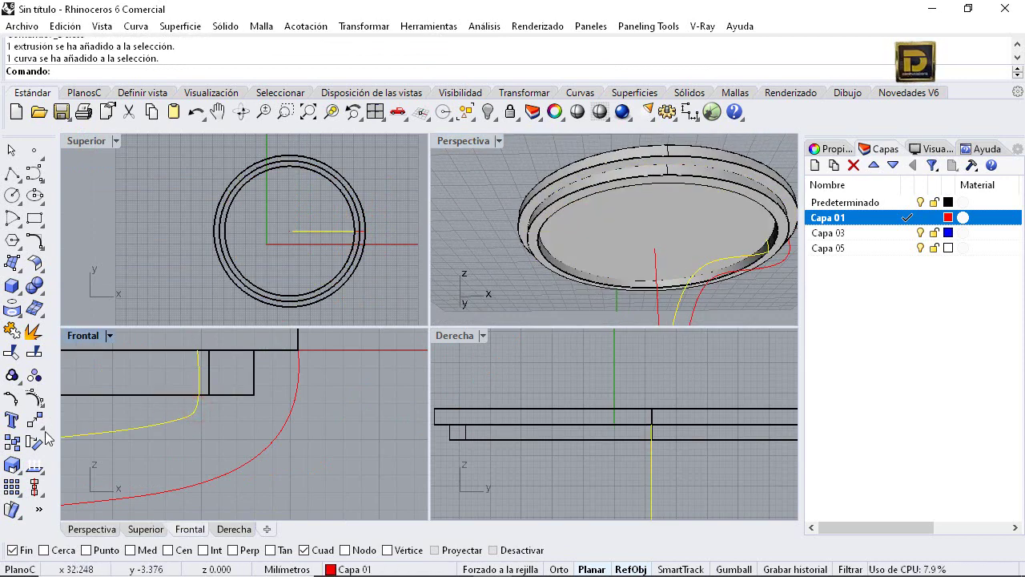
{"action": "left_click", "coordinate": [35, 398]}
{"action": "left_click", "coordinate": [202, 411]}
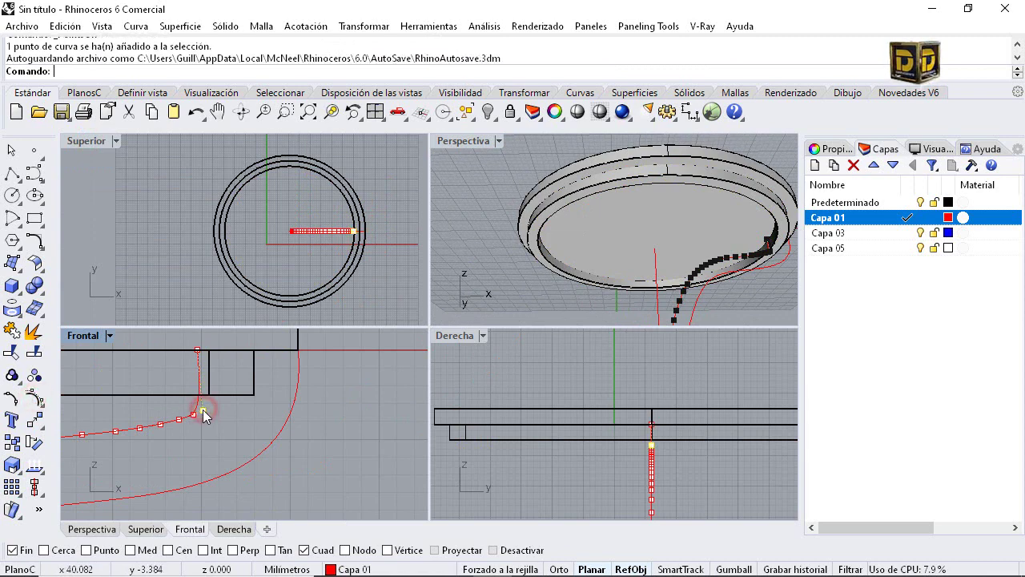
{"action": "key", "text": "Delete"}
{"action": "left_click", "coordinate": [193, 413]}
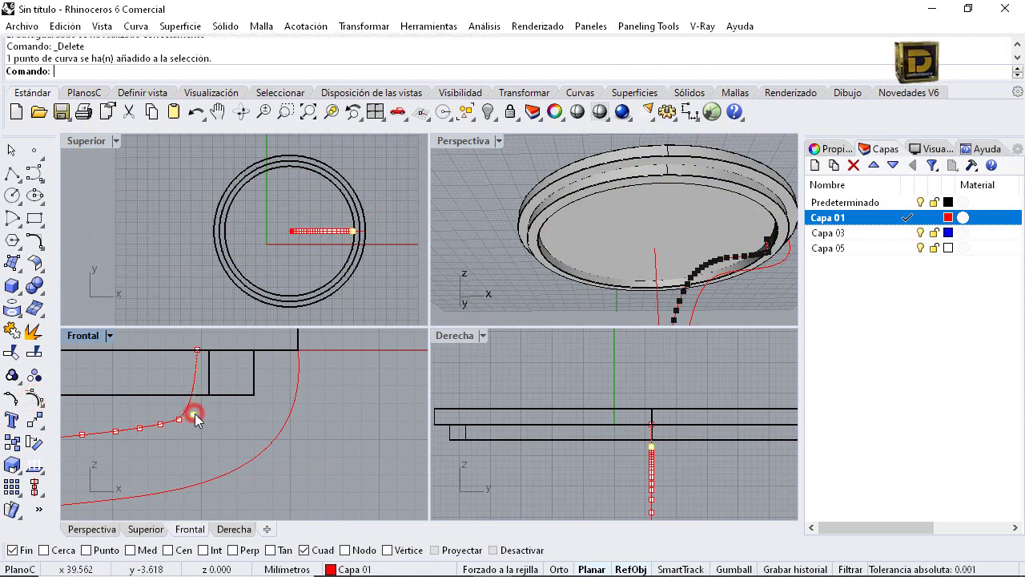
{"action": "key", "text": "Delete"}
{"action": "left_click_drag", "start_coordinate": [197, 350], "coordinate": [183, 350]}
{"action": "key", "text": "Escape"}
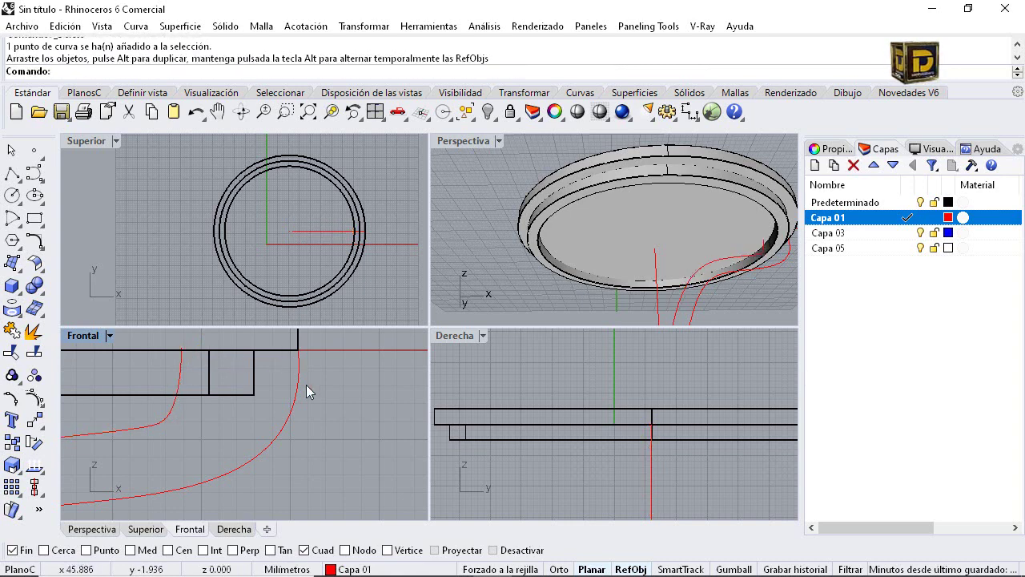
Join the lower ends of the inner and outer profile curves with a straight polyline segment
{"action": "scroll", "coordinate": [332, 410], "scroll_direction": "down", "scroll_amount": 15}
{"action": "right_click", "coordinate": [315, 429]}
{"action": "right_click_drag", "start_coordinate": [315, 430], "coordinate": [279, 362]}
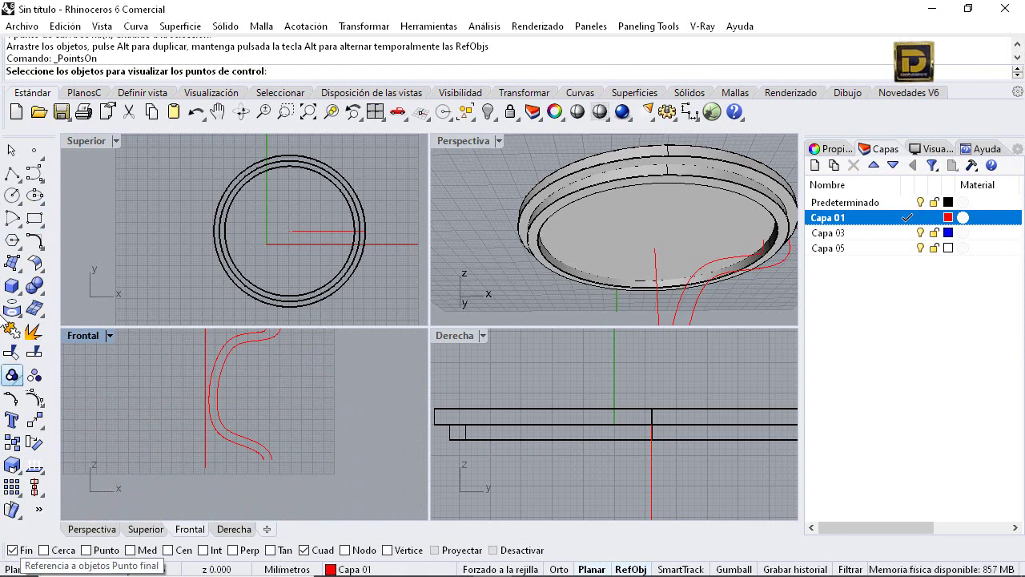
{"action": "left_click", "coordinate": [12, 173]}
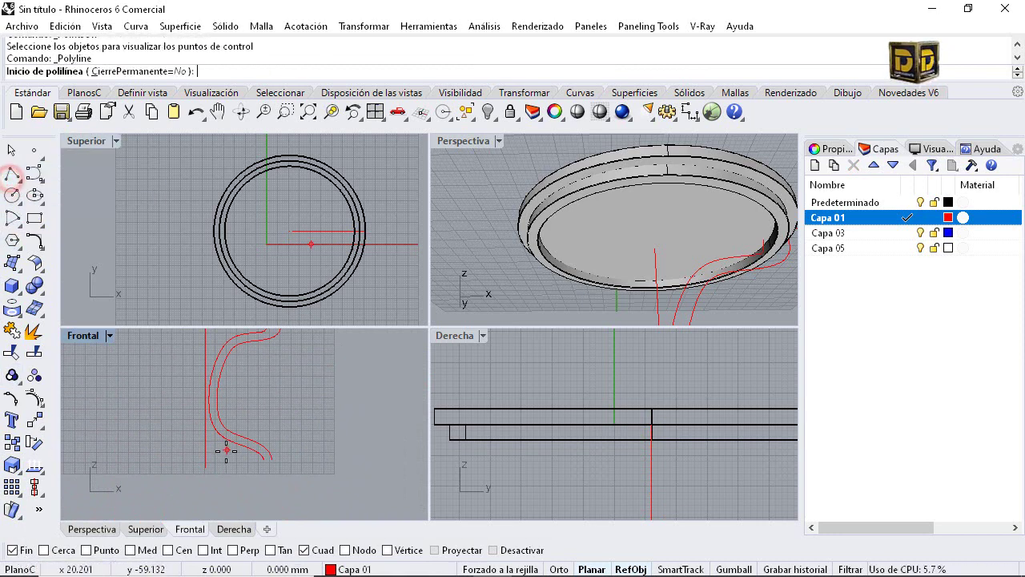
{"action": "scroll", "coordinate": [241, 457], "scroll_direction": "up", "scroll_amount": 3}
{"action": "left_click", "coordinate": [229, 449]}
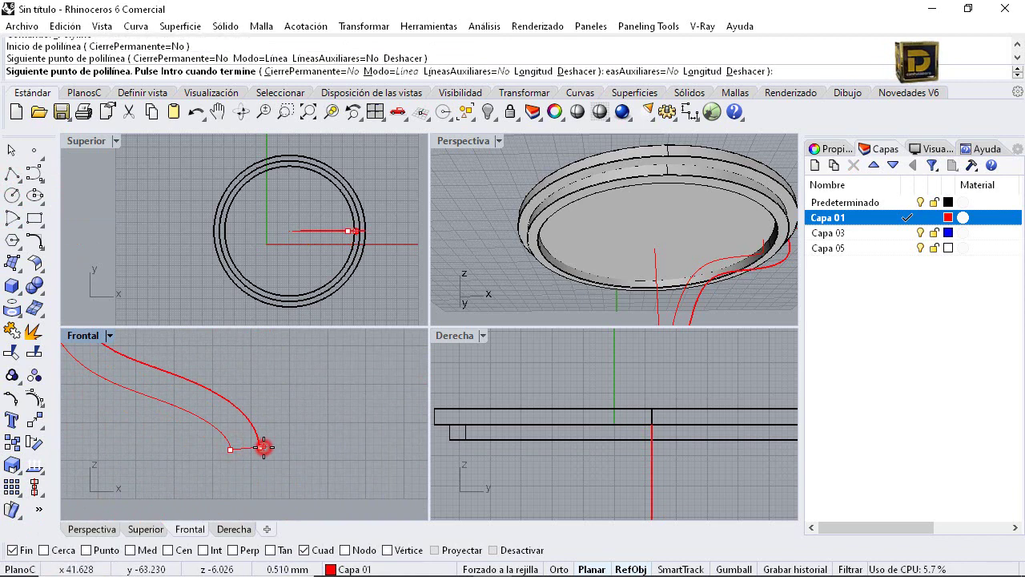
{"action": "left_click", "coordinate": [263, 447]}
{"action": "key", "text": "Return"}
Draw a horizontal line extending to both sides from the lower end of the centre axis, reaching beyond the profile's foot
{"action": "scroll", "coordinate": [296, 457], "scroll_direction": "down", "scroll_amount": 4}
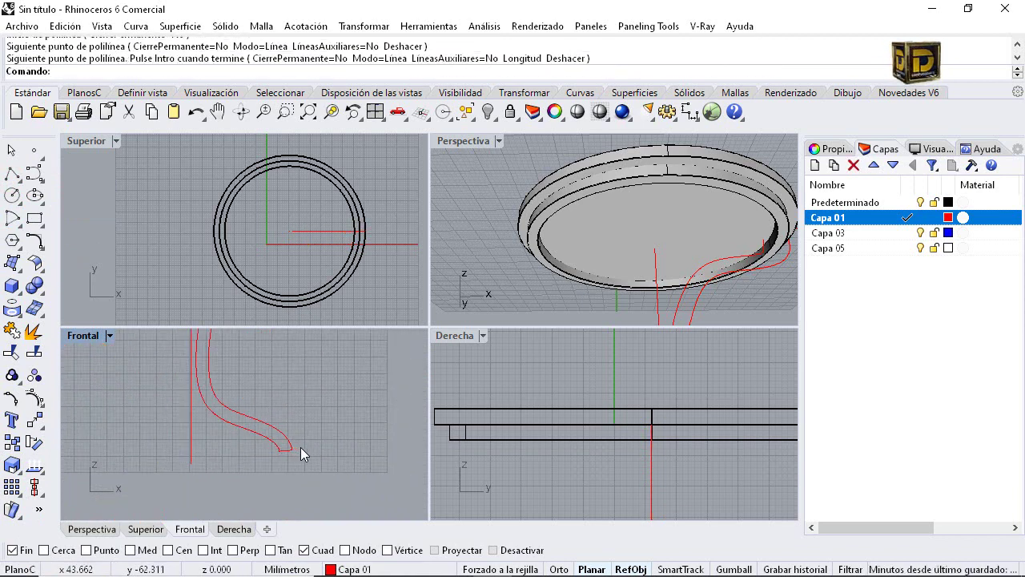
{"action": "scroll", "coordinate": [319, 447], "scroll_direction": "down", "scroll_amount": 7}
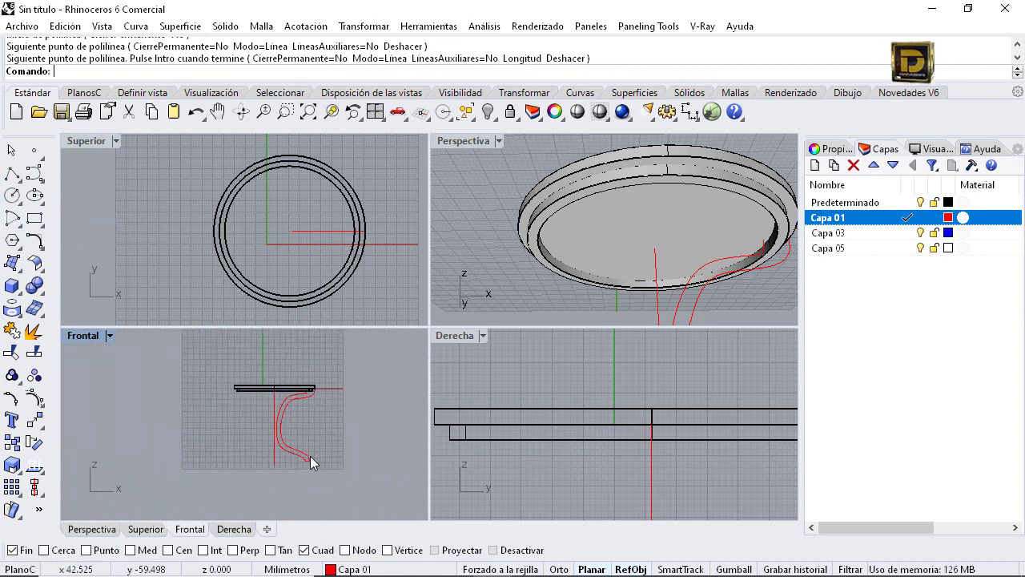
{"action": "scroll", "coordinate": [303, 460], "scroll_direction": "up", "scroll_amount": 7}
{"action": "scroll", "coordinate": [305, 467], "scroll_direction": "up", "scroll_amount": 2}
{"action": "left_click", "coordinate": [298, 465]}
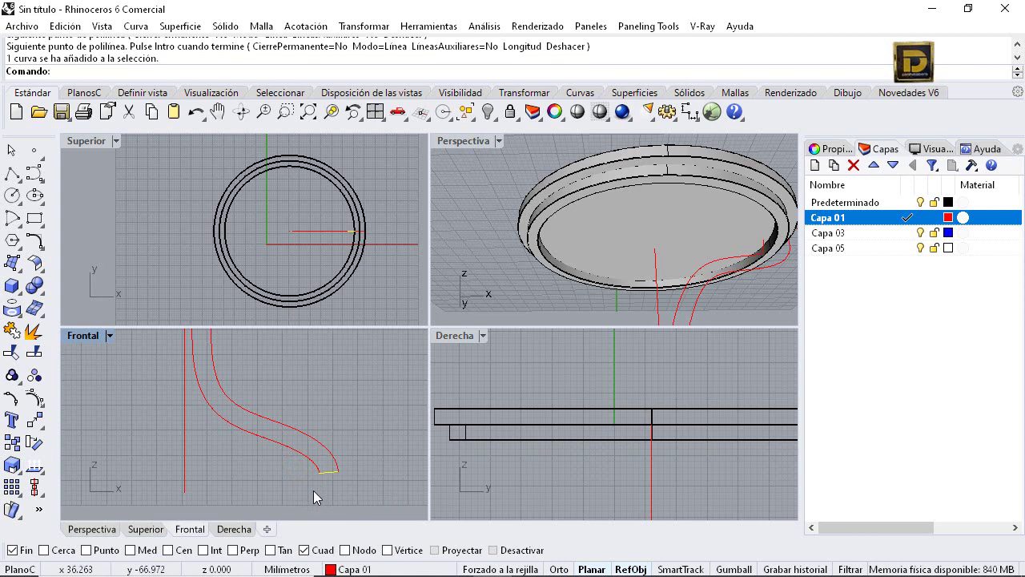
{"action": "left_click", "coordinate": [12, 173]}
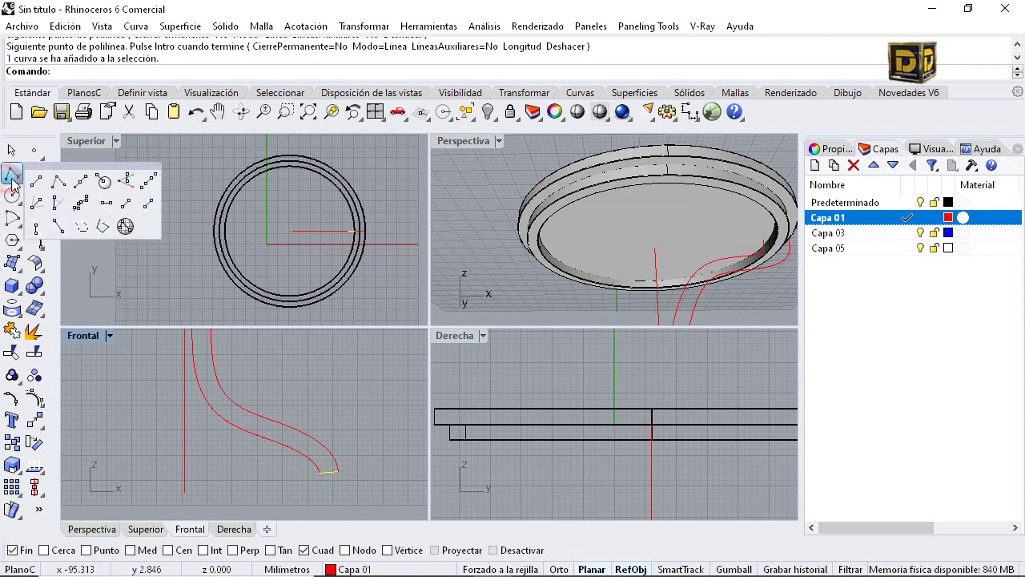
{"action": "left_click", "coordinate": [82, 181]}
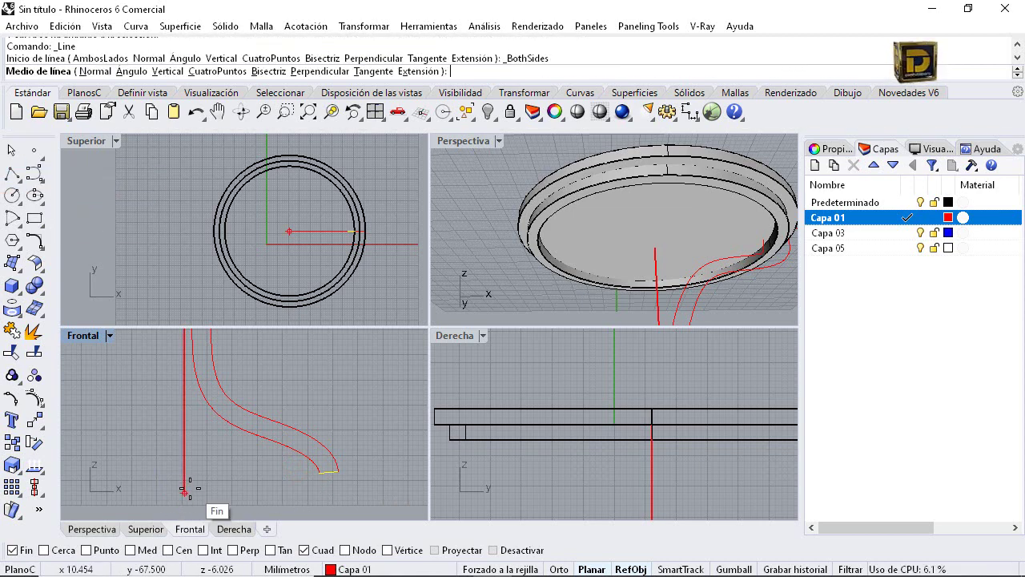
{"action": "left_click", "coordinate": [185, 490]}
{"action": "left_click", "coordinate": [371, 491]}
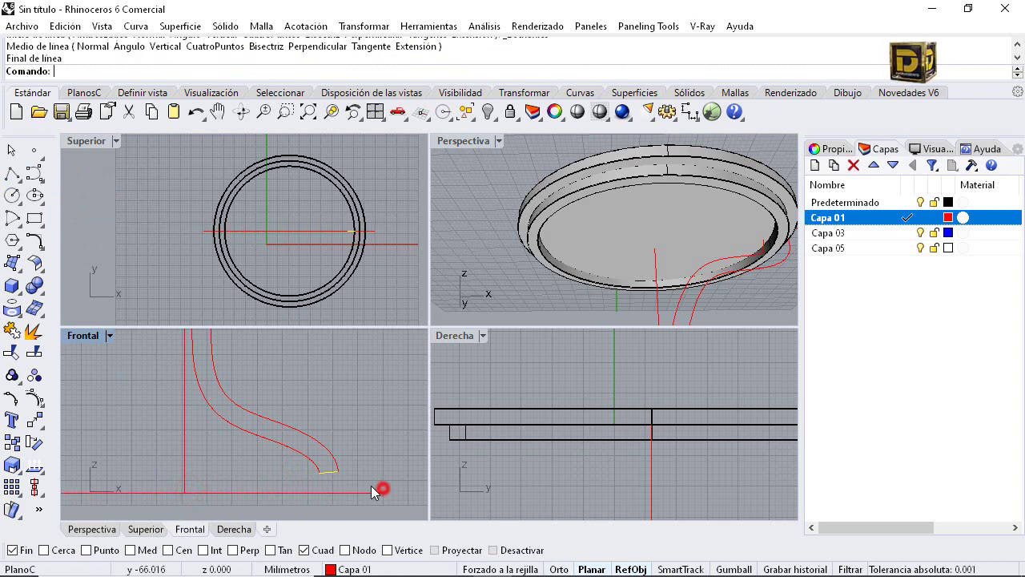
Hide the profile curves' control points and delete the horizontal line at the lower end of the centre axis
{"action": "left_click_drag", "start_coordinate": [304, 476], "coordinate": [304, 476]}
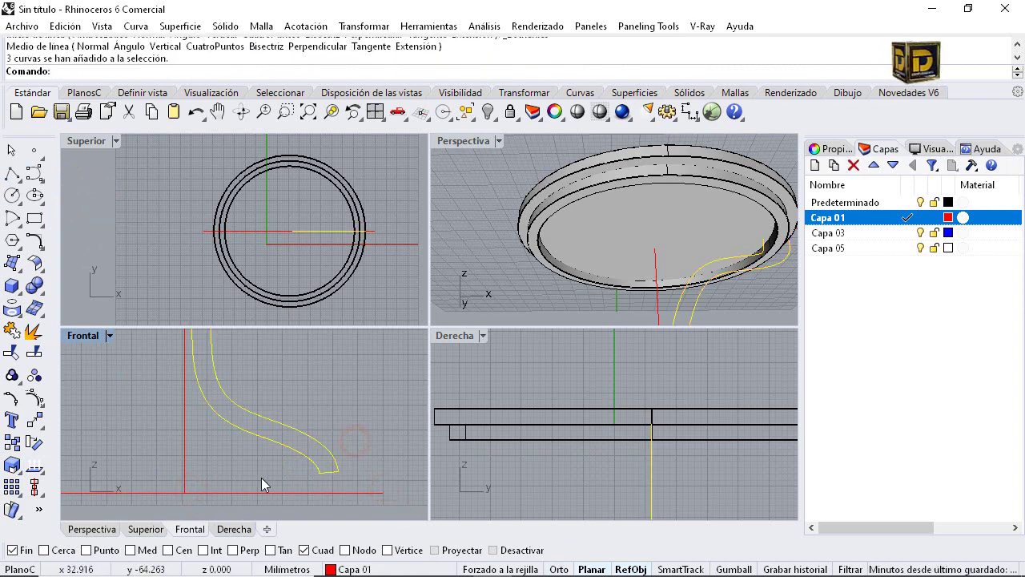
{"action": "left_click", "coordinate": [34, 400]}
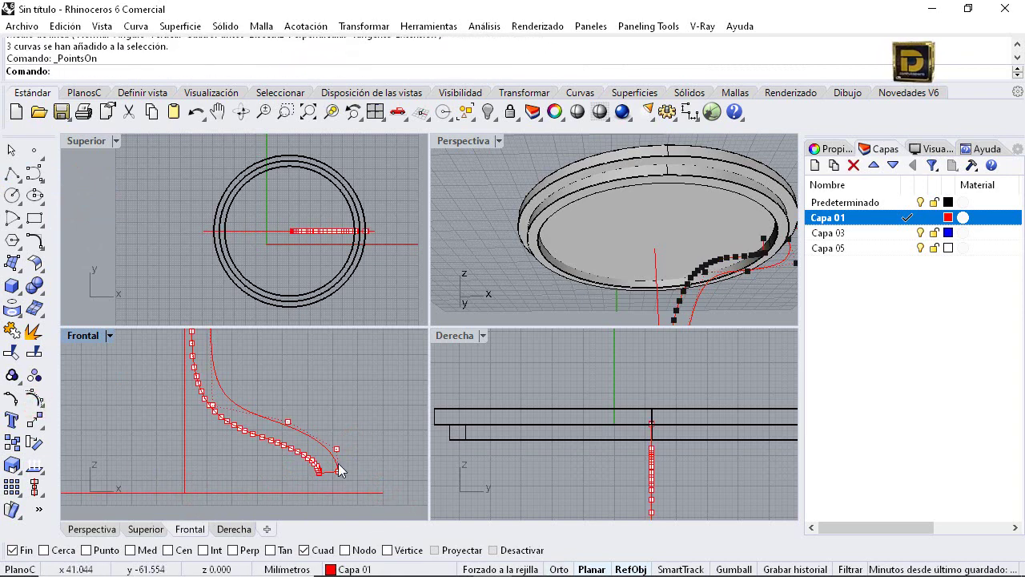
{"action": "key", "text": "Escape"}
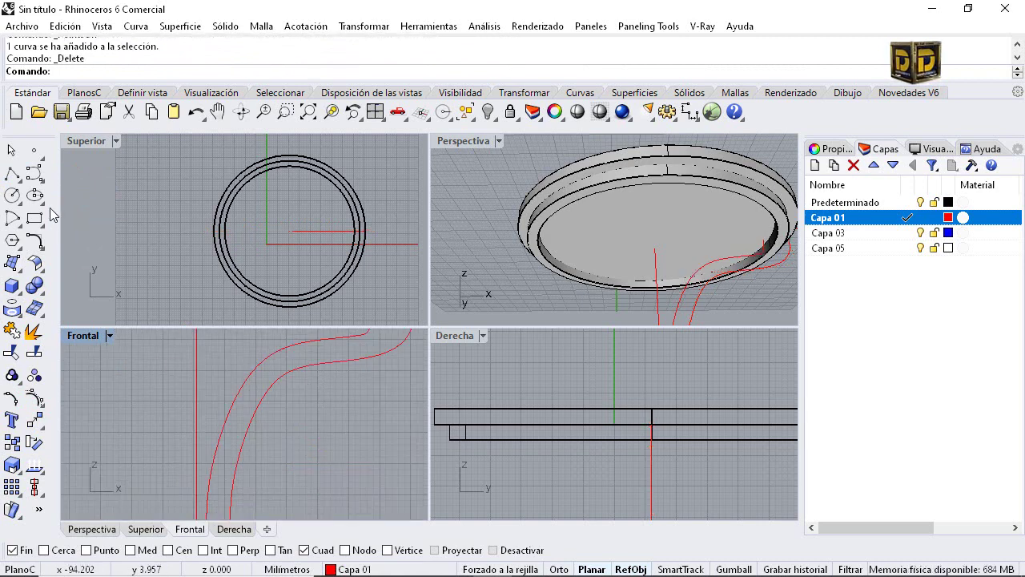
Join the upper ends of the inner and outer profile curves with a straight polyline along the disc's underside
{"action": "left_click", "coordinate": [13, 178]}
{"action": "scroll", "coordinate": [332, 400], "scroll_direction": "up", "scroll_amount": 5}
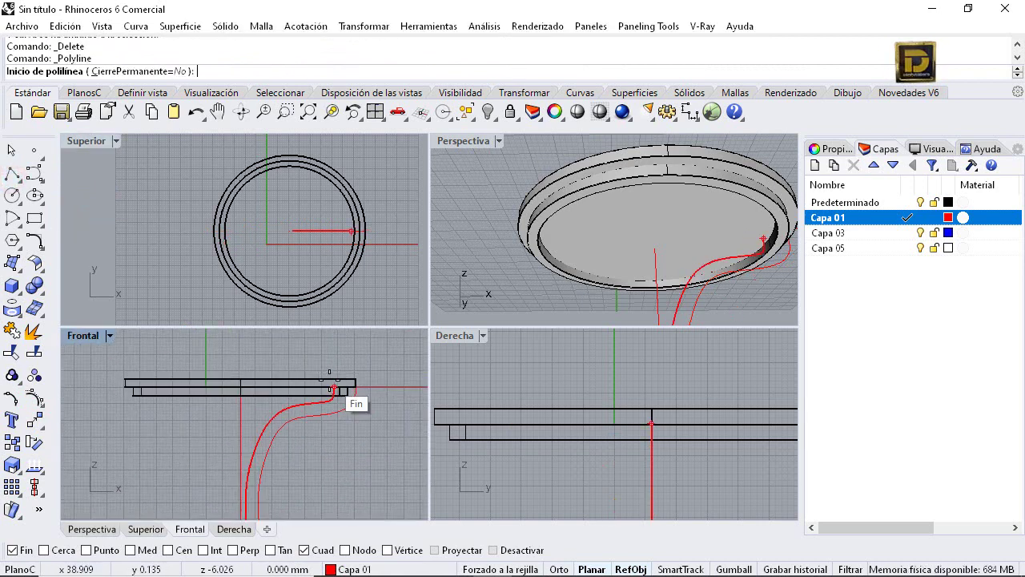
{"action": "left_click", "coordinate": [339, 394]}
{"action": "left_click", "coordinate": [391, 395]}
{"action": "key", "text": "Return"}
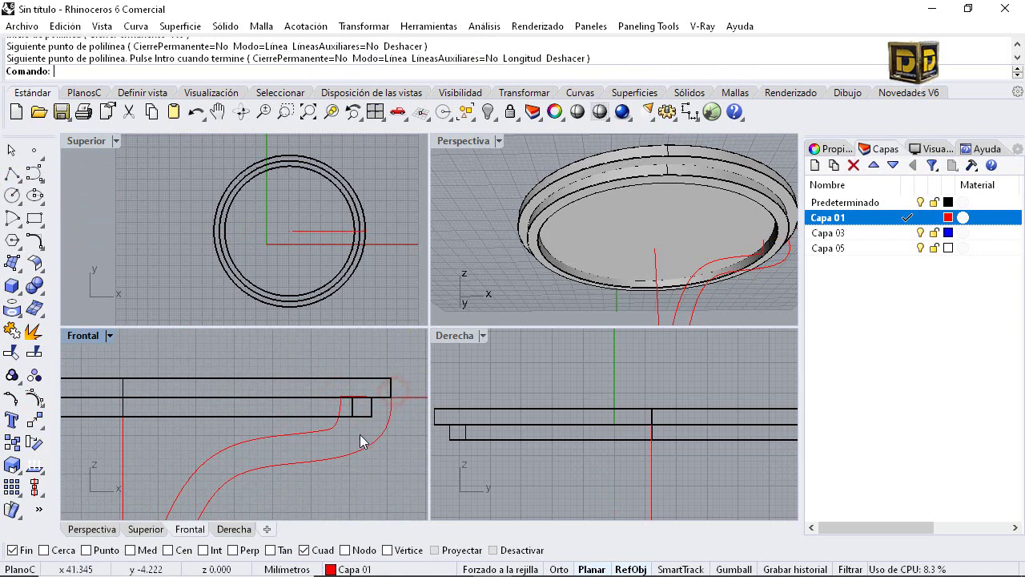
Join the inner and outer profile curves with their upper and lower end segments into one closed curve
{"action": "left_click", "coordinate": [371, 451]}
{"action": "left_click", "coordinate": [320, 424], "text": "shift"}
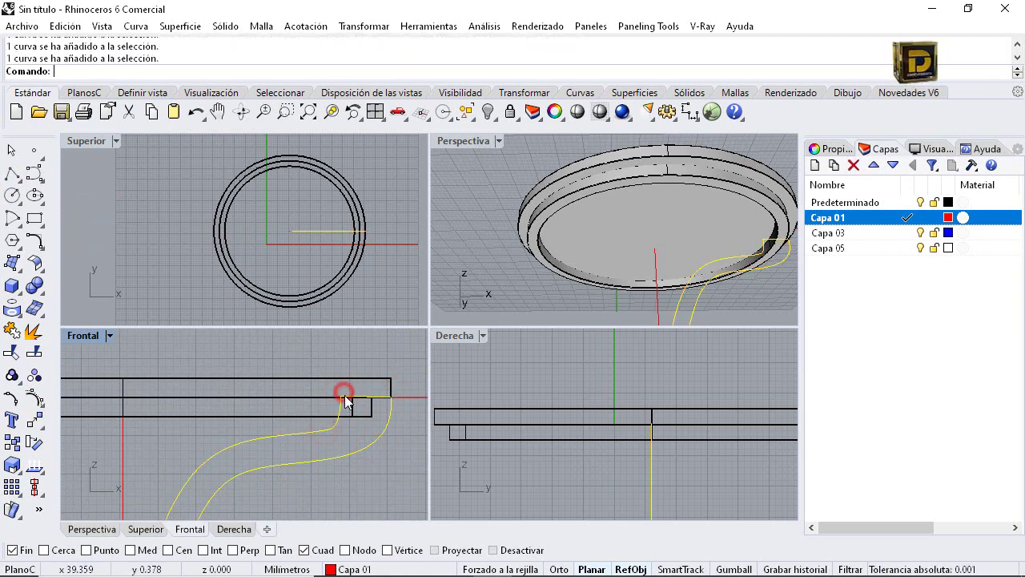
{"action": "scroll", "coordinate": [308, 394], "scroll_direction": "down", "scroll_amount": 1}
{"action": "scroll", "coordinate": [302, 395], "scroll_direction": "down", "scroll_amount": 10}
{"action": "scroll", "coordinate": [304, 429], "scroll_direction": "up", "scroll_amount": 12}
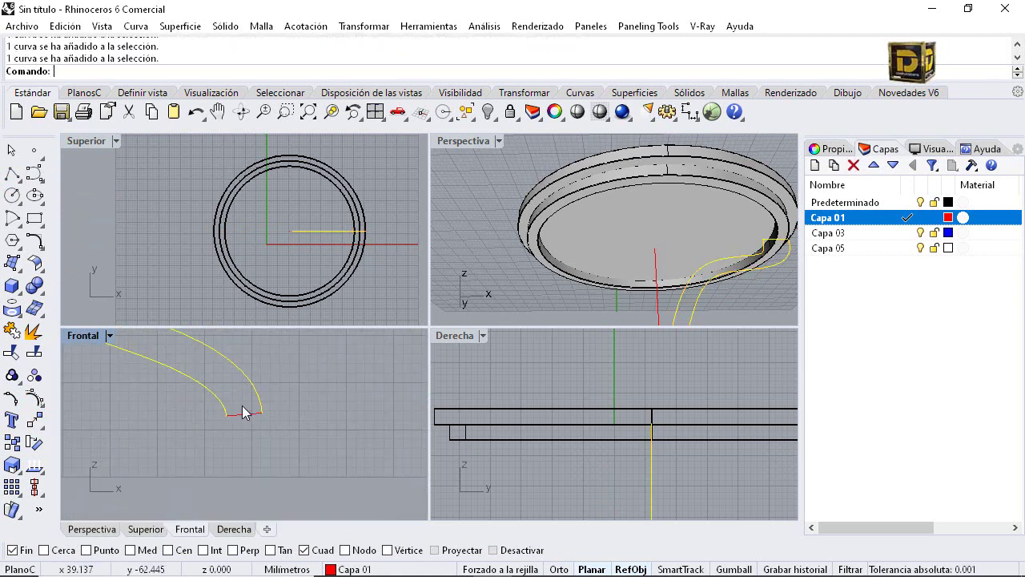
{"action": "left_click", "coordinate": [246, 410], "text": "shift"}
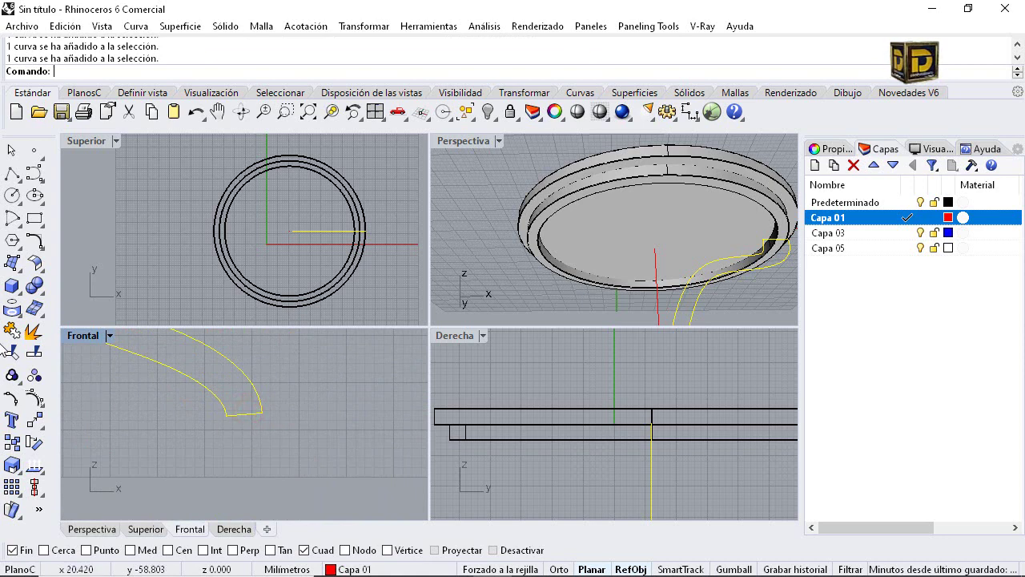
{"action": "left_click", "coordinate": [12, 328]}
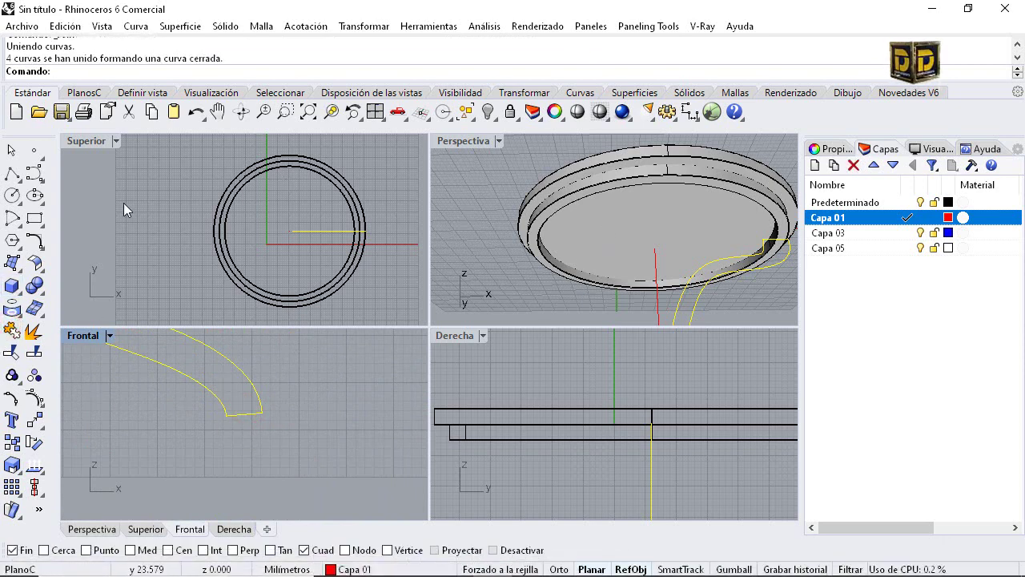
Extrude the closed leg profile as a solid by a distance of 1.2
{"action": "left_click", "coordinate": [16, 290]}
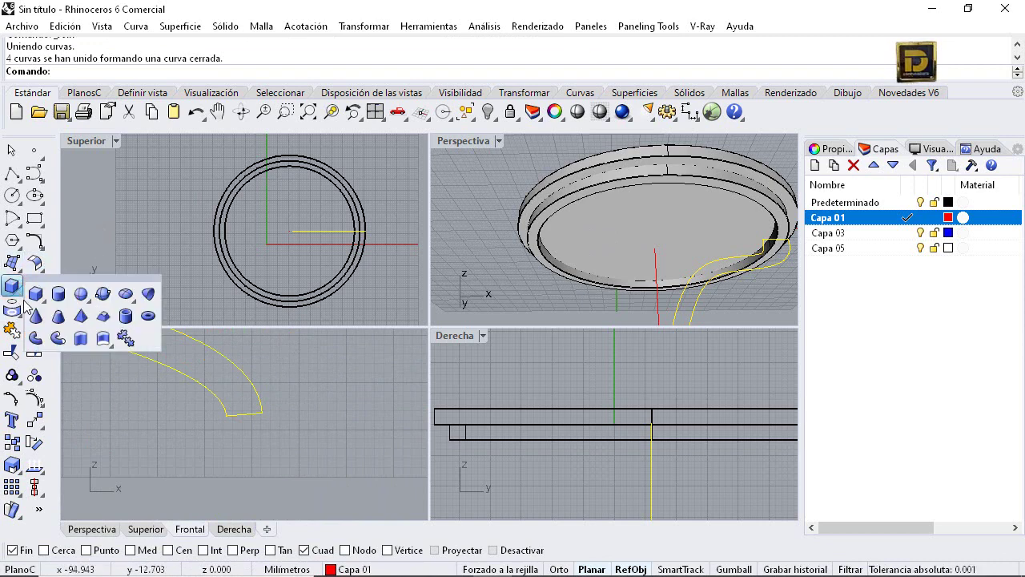
{"action": "left_click", "coordinate": [80, 339]}
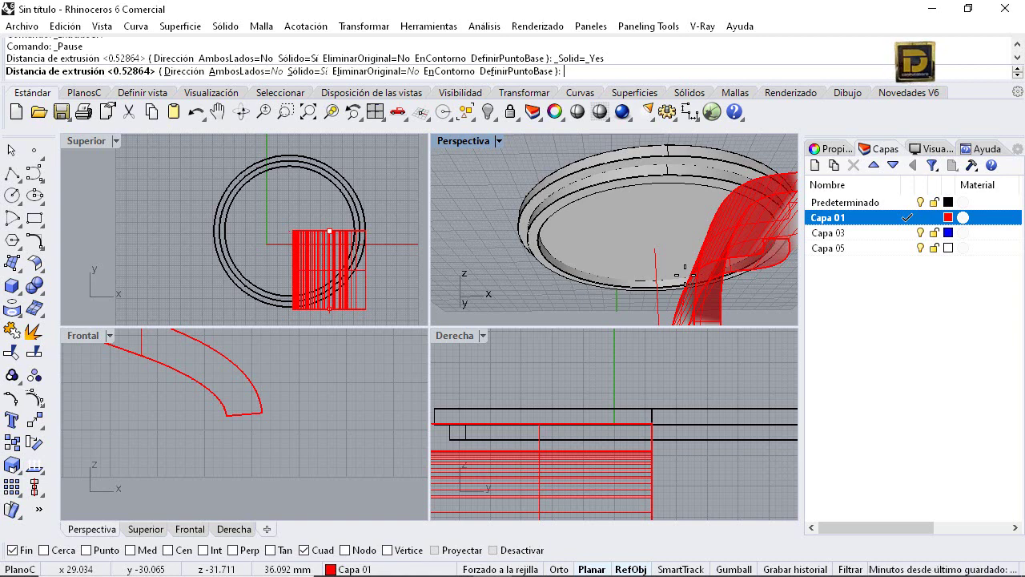
{"action": "type", "text": "1.2"}
{"action": "key", "text": "Return"}
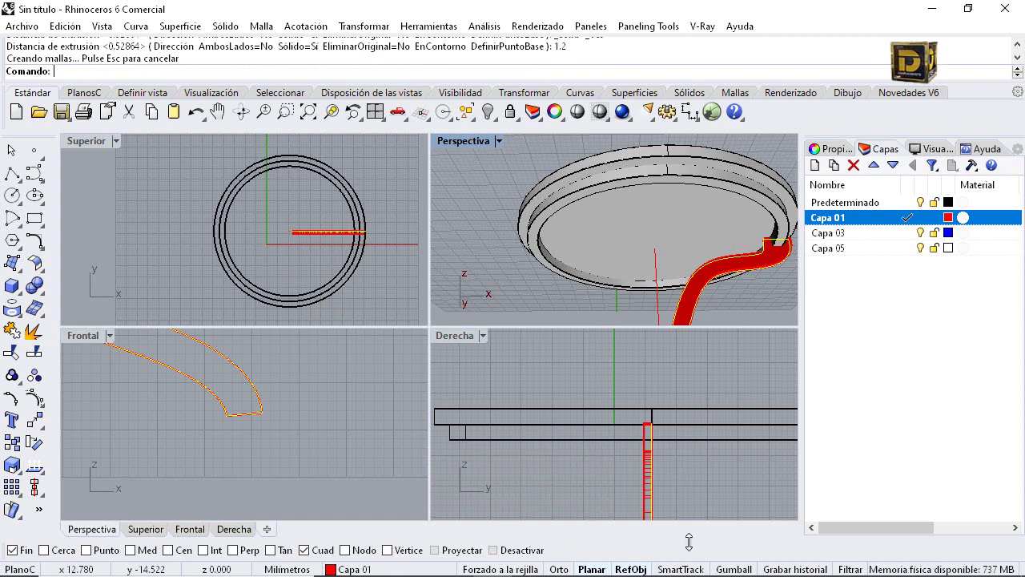
Change the model units to centimetres without scaling the model
{"action": "left_click", "coordinate": [320, 373]}
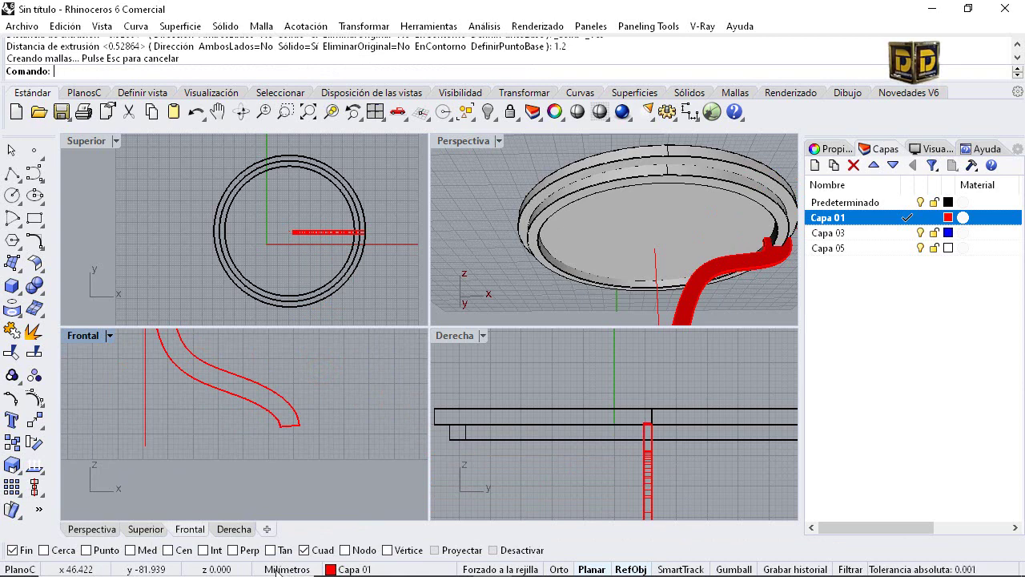
{"action": "left_click", "coordinate": [281, 570]}
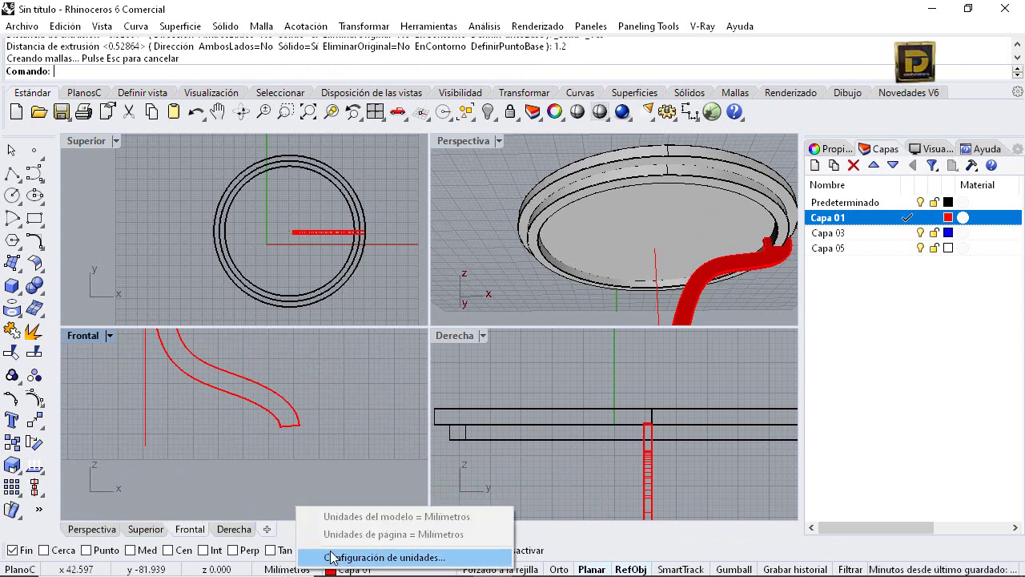
{"action": "left_click", "coordinate": [332, 557]}
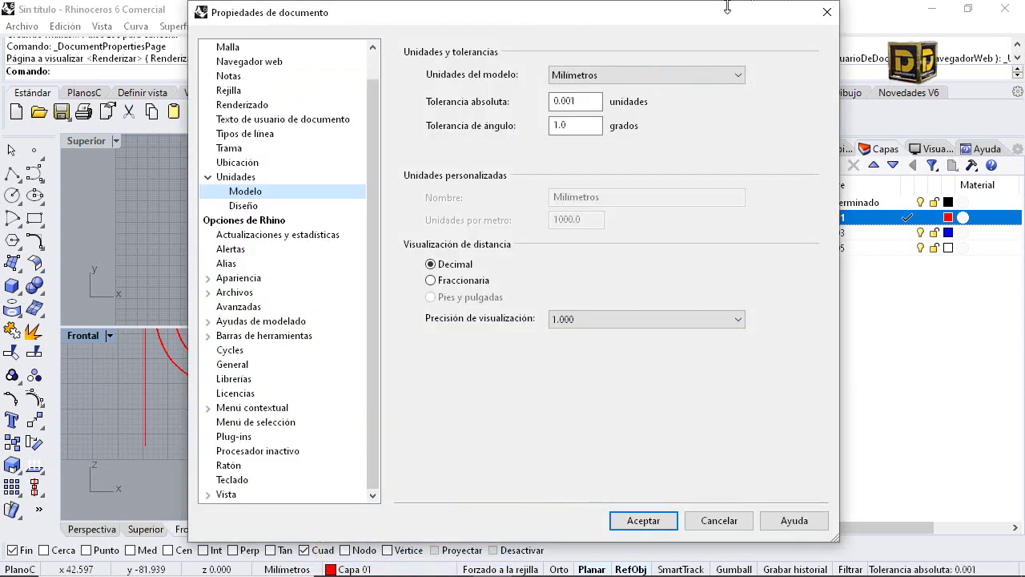
{"action": "left_click", "coordinate": [588, 75]}
{"action": "left_click", "coordinate": [589, 110]}
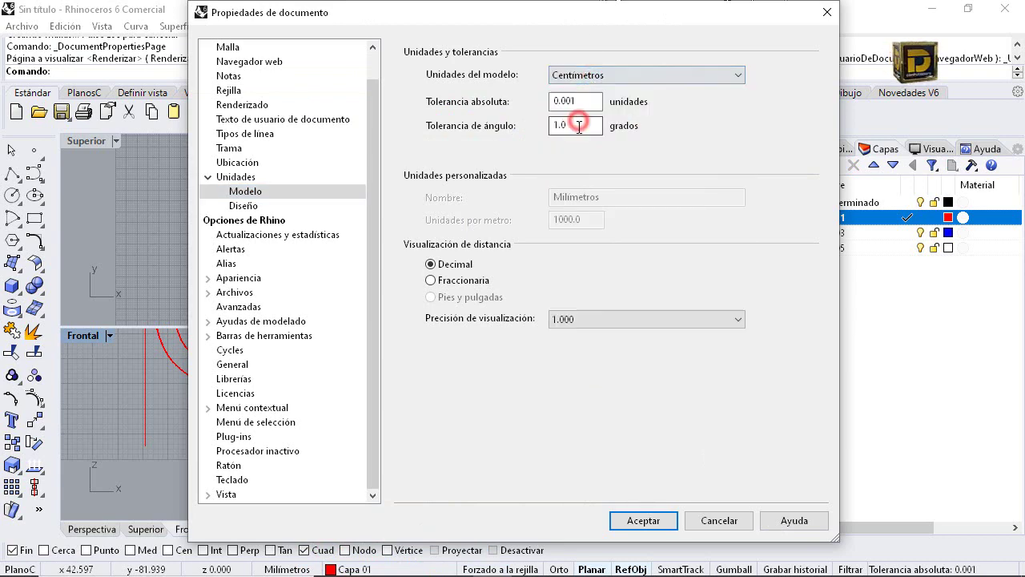
{"action": "left_click", "coordinate": [645, 520]}
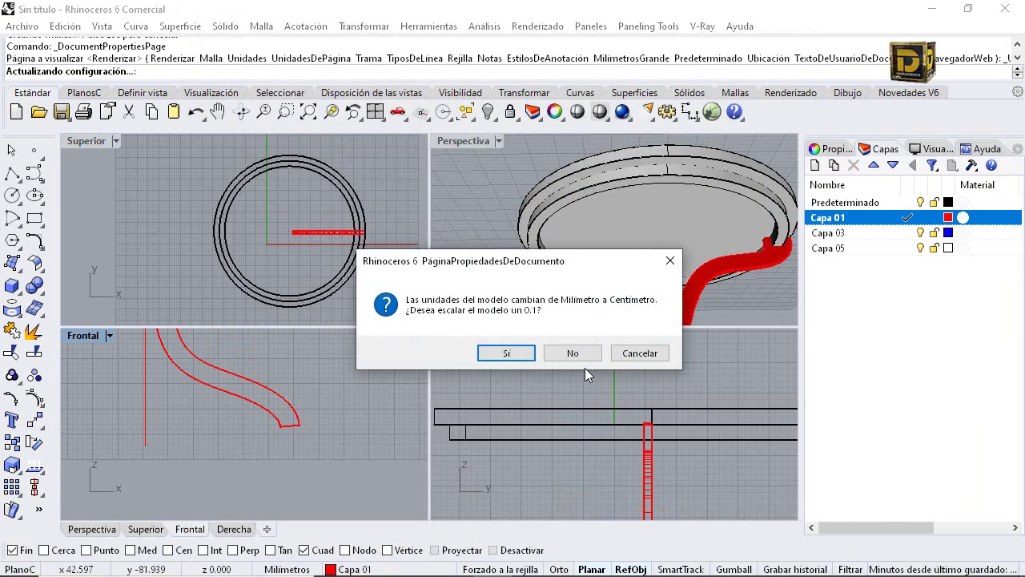
{"action": "left_click", "coordinate": [570, 352]}
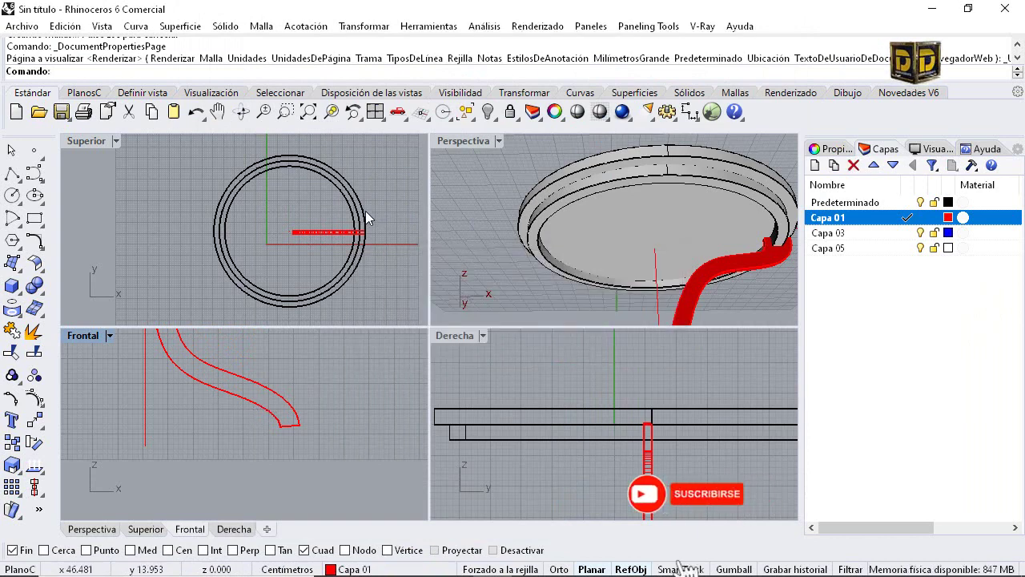
Create a polar array of the extruded leg and its curves around the disc's centre, with 10 elements over 360 degrees
{"action": "left_click_drag", "start_coordinate": [313, 210], "coordinate": [286, 240]}
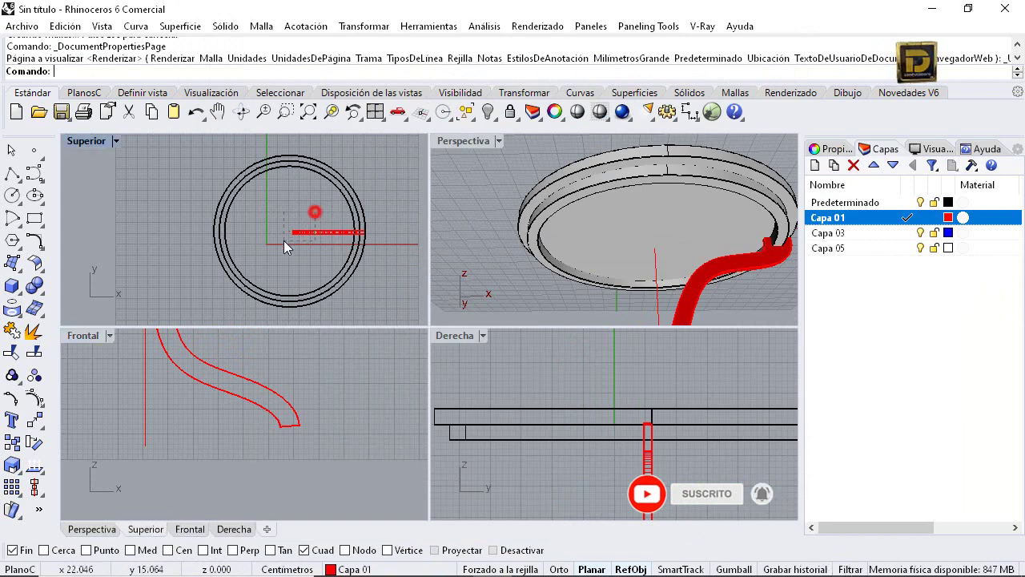
{"action": "left_click", "coordinate": [38, 423]}
{"action": "left_click", "coordinate": [78, 472]}
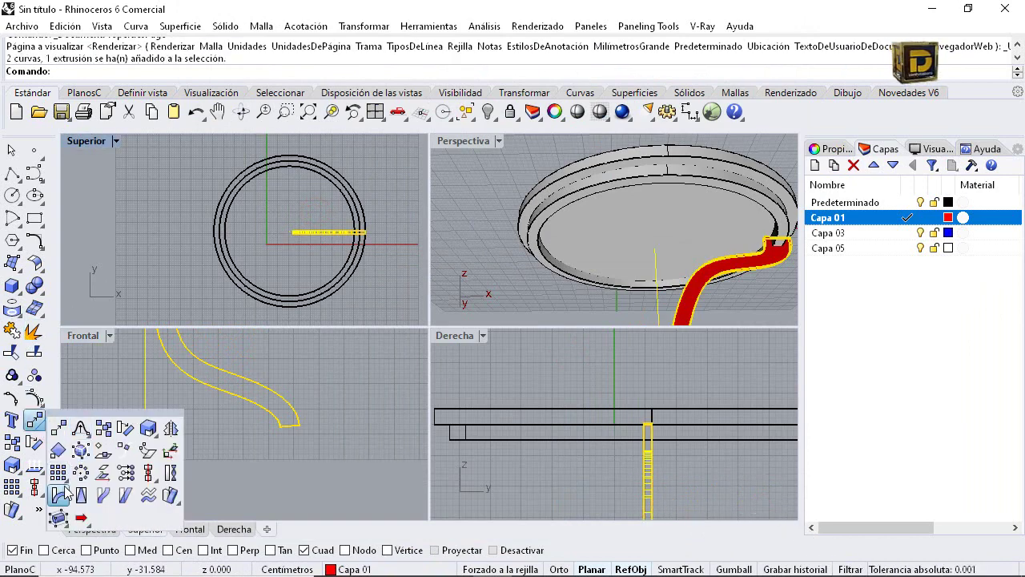
{"action": "left_click", "coordinate": [185, 551]}
{"action": "left_click", "coordinate": [320, 298]}
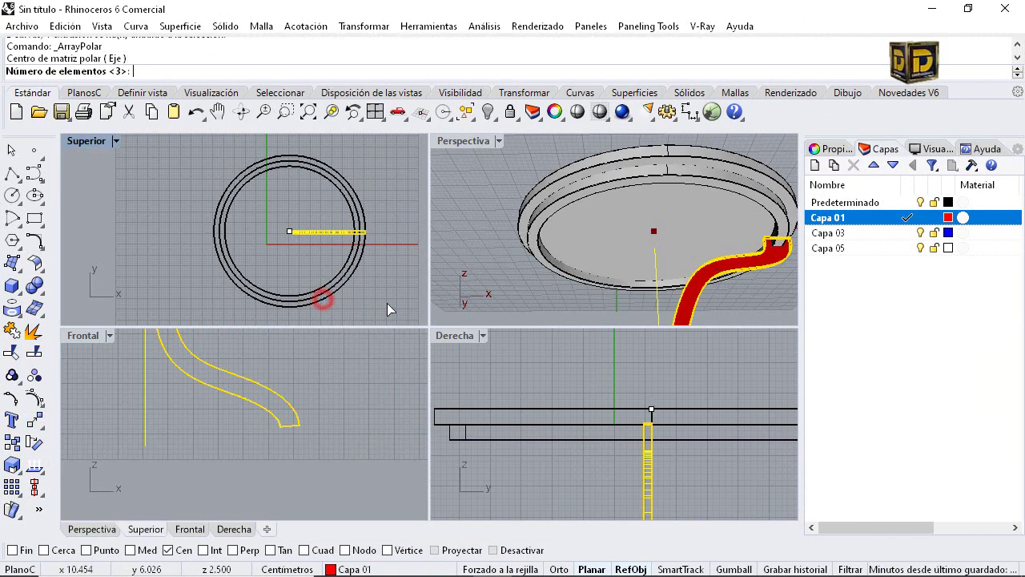
{"action": "type", "text": "10"}
{"action": "key", "text": "Return"}
{"action": "key", "text": "Return"}
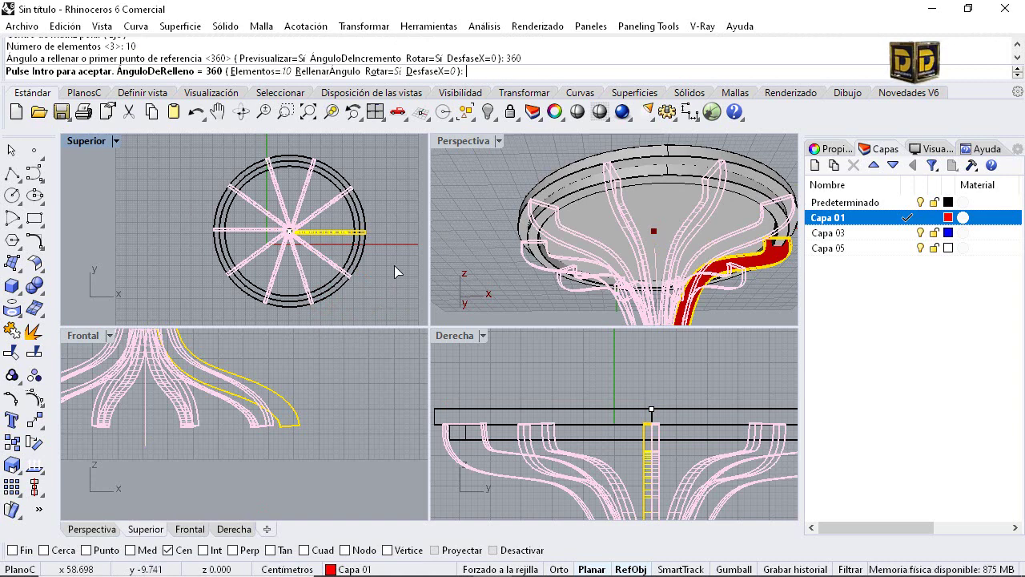
{"action": "key", "text": "Return"}
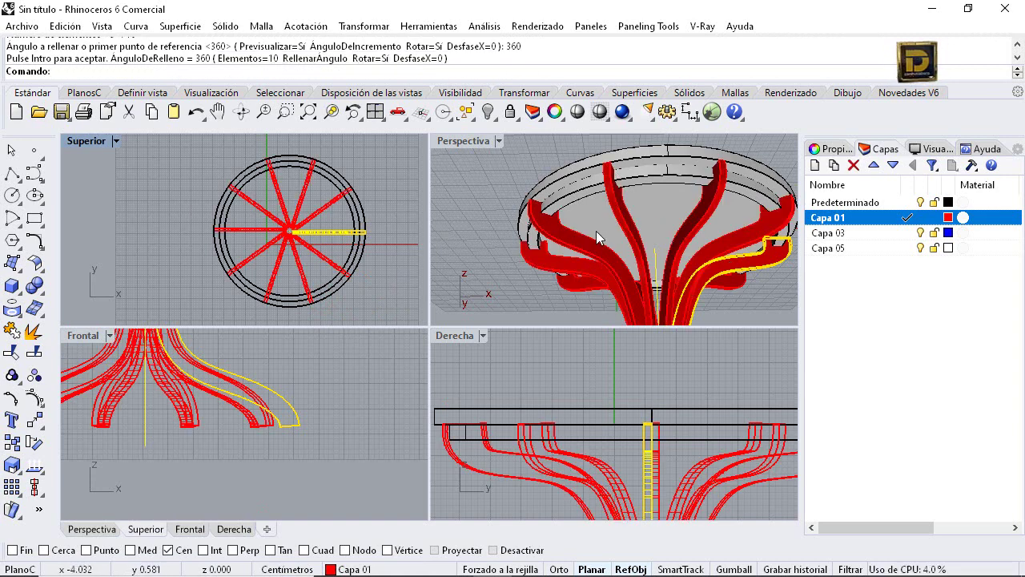
Create a solid vertical cylinder on layer Capa 05 at the disc's centre, 7.5 cm in diameter and 20 cm high
{"action": "scroll", "coordinate": [596, 230], "scroll_direction": "down", "scroll_amount": 5}
{"action": "right_click_drag", "start_coordinate": [580, 199], "coordinate": [580, 228]}
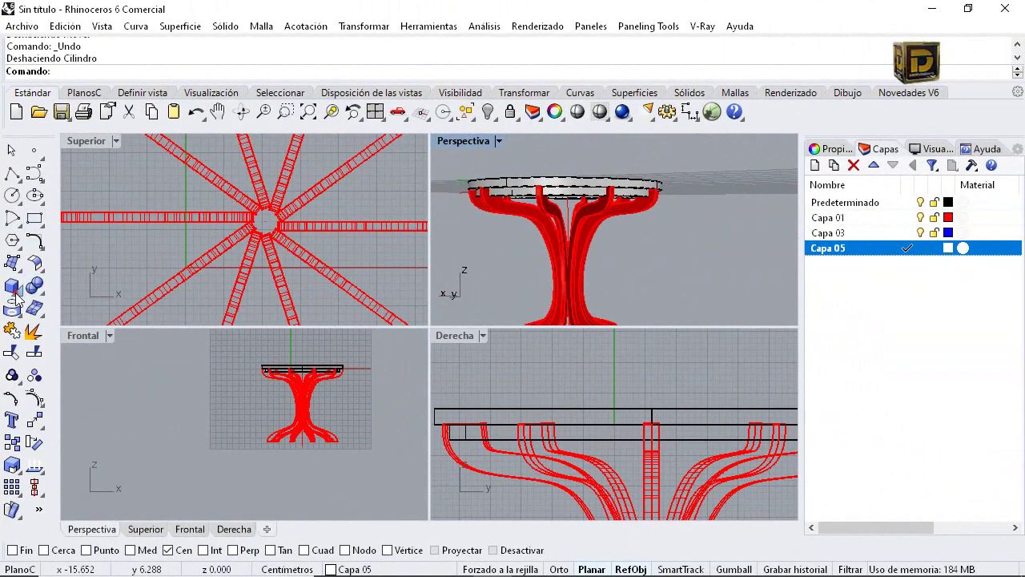
{"action": "left_click", "coordinate": [14, 293]}
{"action": "left_click", "coordinate": [57, 301]}
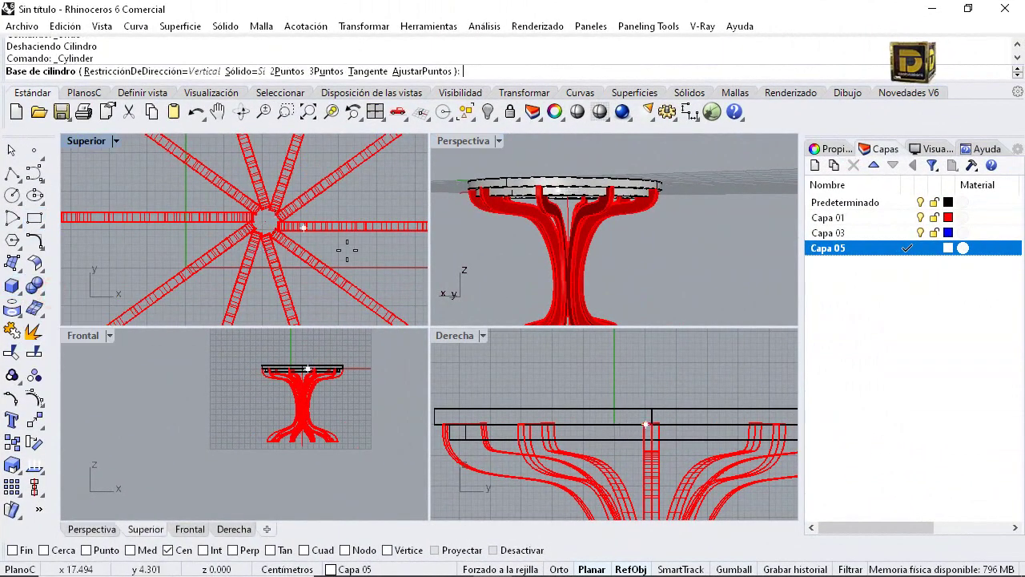
{"action": "scroll", "coordinate": [346, 251], "scroll_direction": "down", "scroll_amount": 5}
{"action": "left_click", "coordinate": [300, 280]}
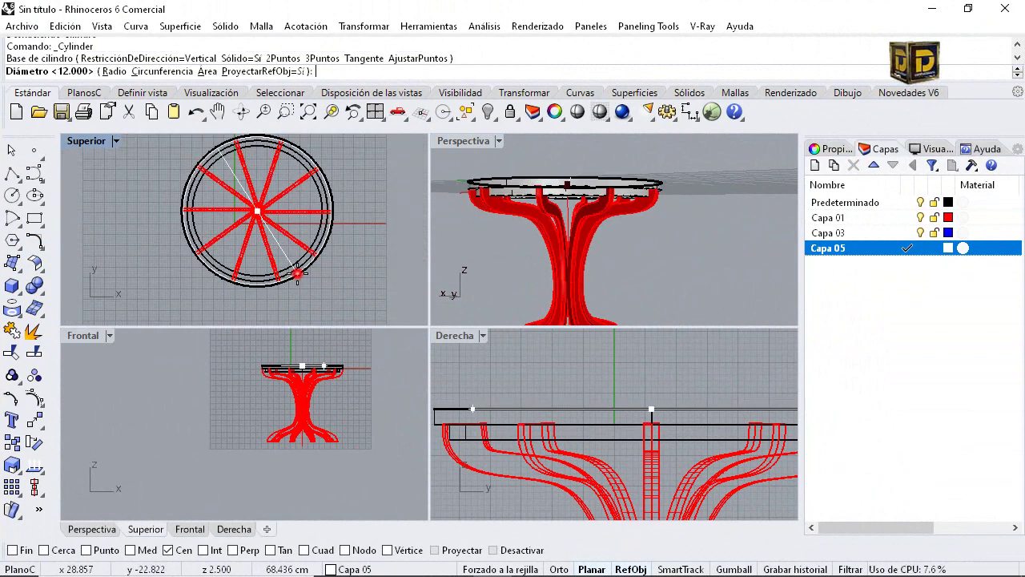
{"action": "type", "text": "7"}
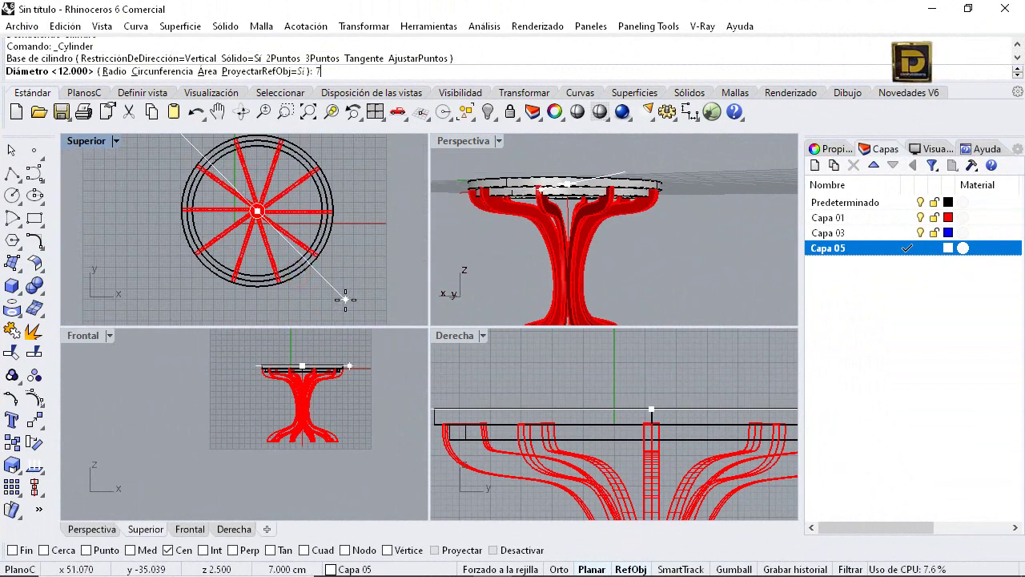
{"action": "type", "text": ".5"}
{"action": "key", "text": "Return"}
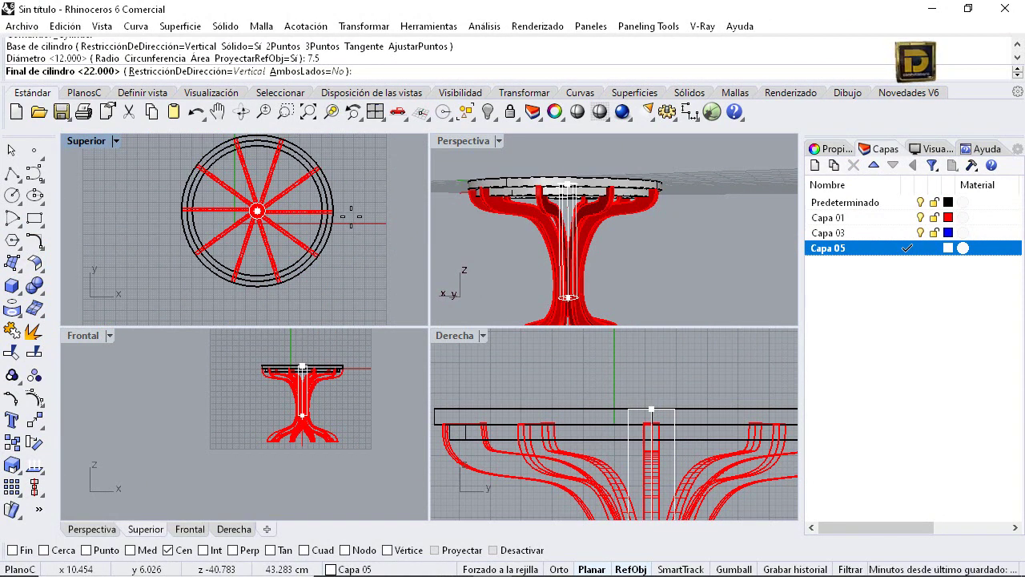
{"action": "type", "text": "20"}
{"action": "key", "text": "Return"}
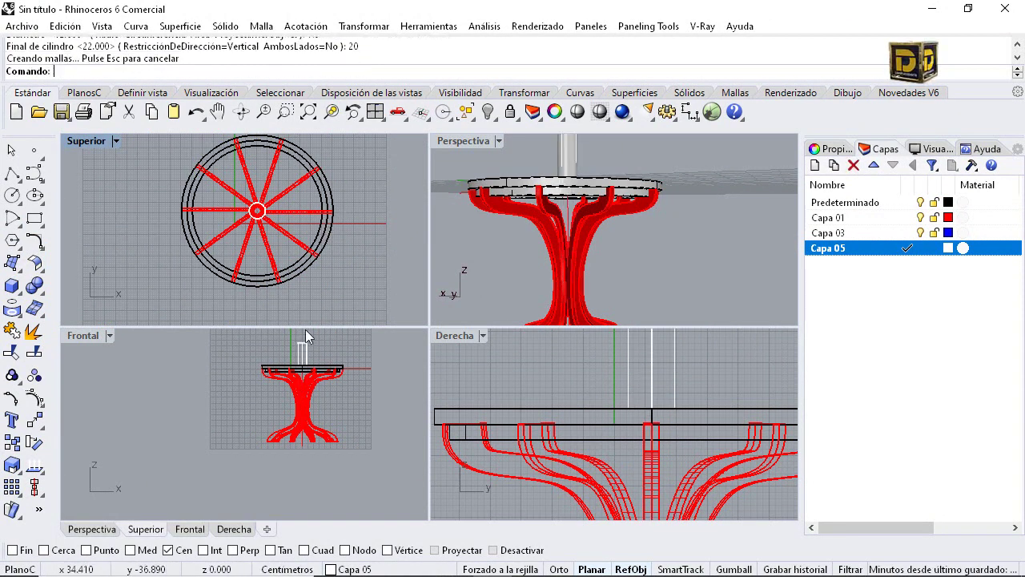
Move the cylinder 45 cm straight down so that it sits between the legs
{"action": "left_click", "coordinate": [308, 347]}
{"action": "left_click", "coordinate": [16, 420]}
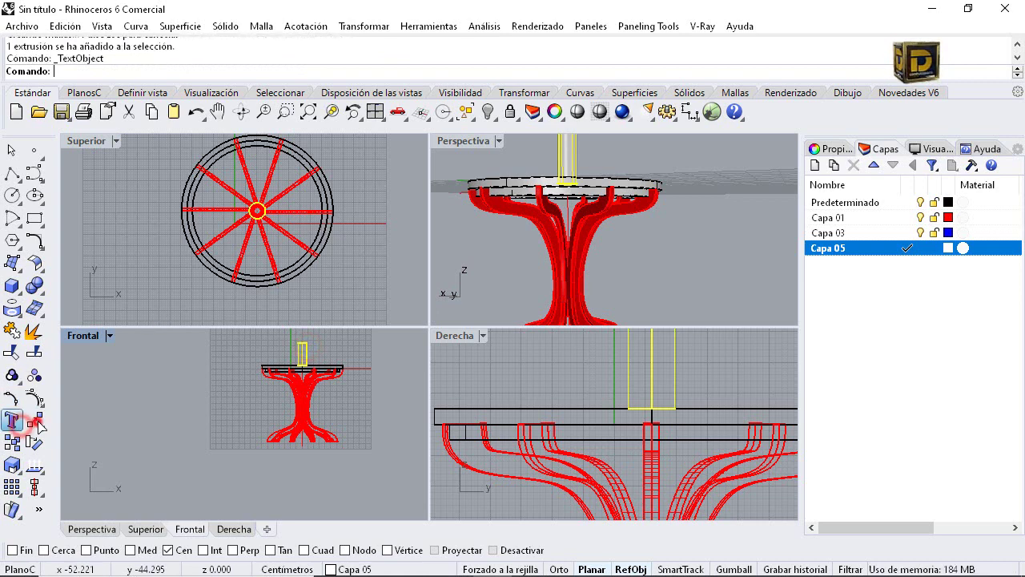
{"action": "left_click", "coordinate": [34, 421]}
{"action": "left_click", "coordinate": [304, 344]}
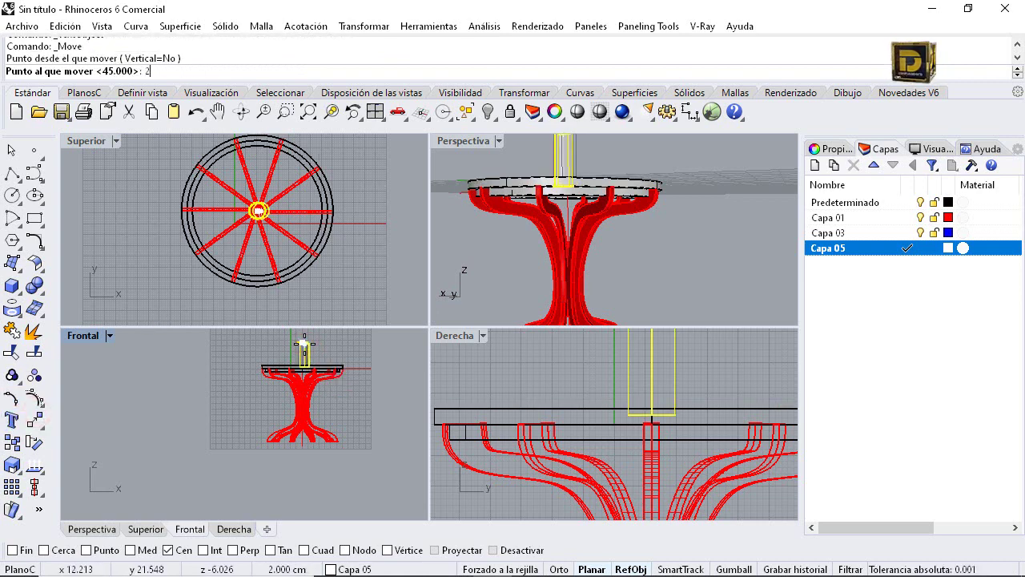
{"action": "type", "text": "2"}
{"action": "key", "text": "BackSpace"}
{"action": "type", "text": "45"}
{"action": "key", "text": "Return"}
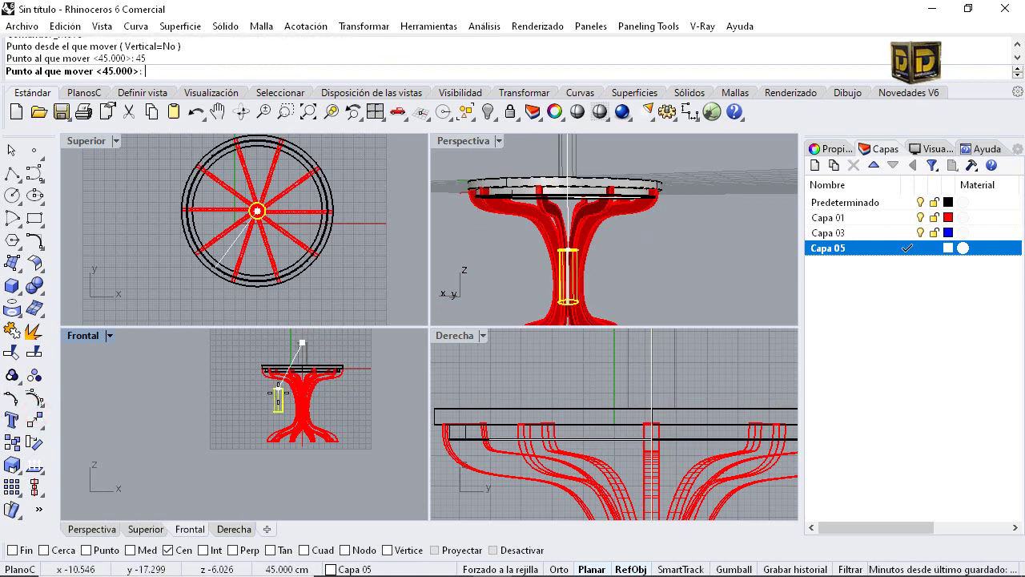
{"action": "left_click", "coordinate": [299, 450]}
Maximise the perspective view and examine the cylinder's placement between the table legs from several angles
{"action": "right_click_drag", "start_coordinate": [494, 249], "coordinate": [570, 296]}
{"action": "scroll", "coordinate": [607, 297], "scroll_direction": "up", "scroll_amount": 5}
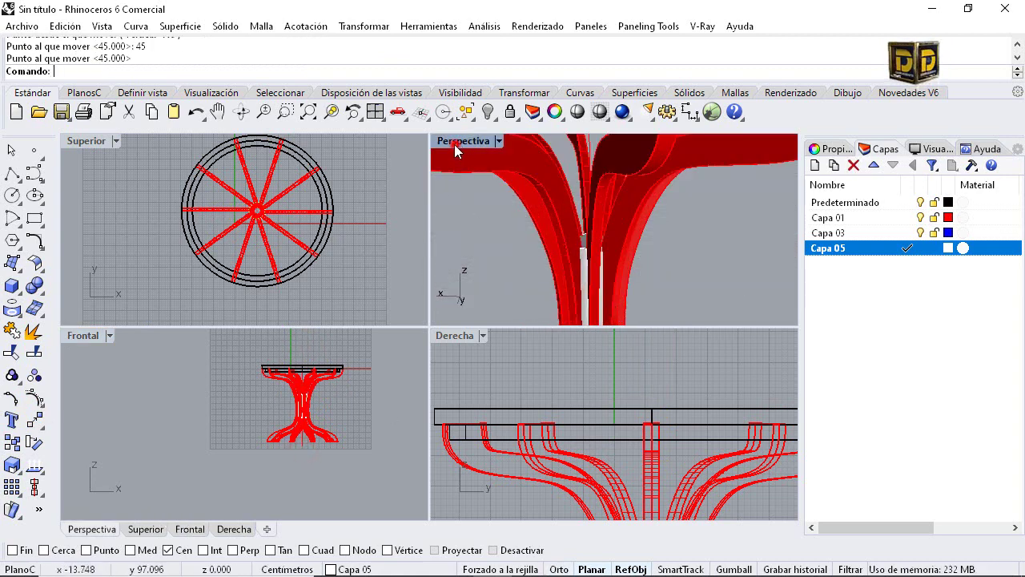
{"action": "double_click", "coordinate": [455, 151]}
{"action": "scroll", "coordinate": [342, 252], "scroll_direction": "down", "scroll_amount": 5}
{"action": "right_click_drag", "start_coordinate": [339, 339], "coordinate": [529, 341]}
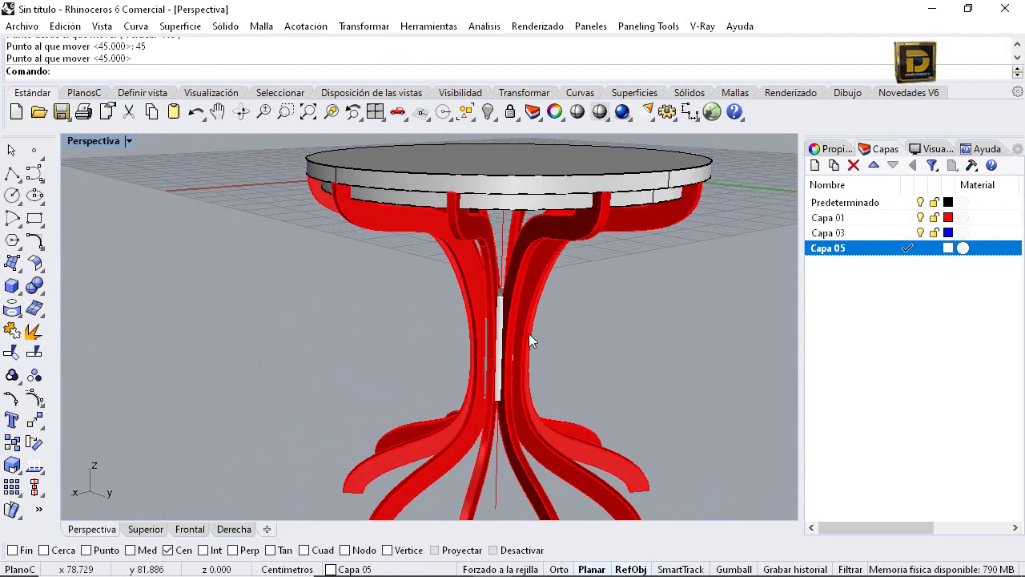
{"action": "left_click", "coordinate": [541, 258]}
{"action": "left_click", "coordinate": [553, 335]}
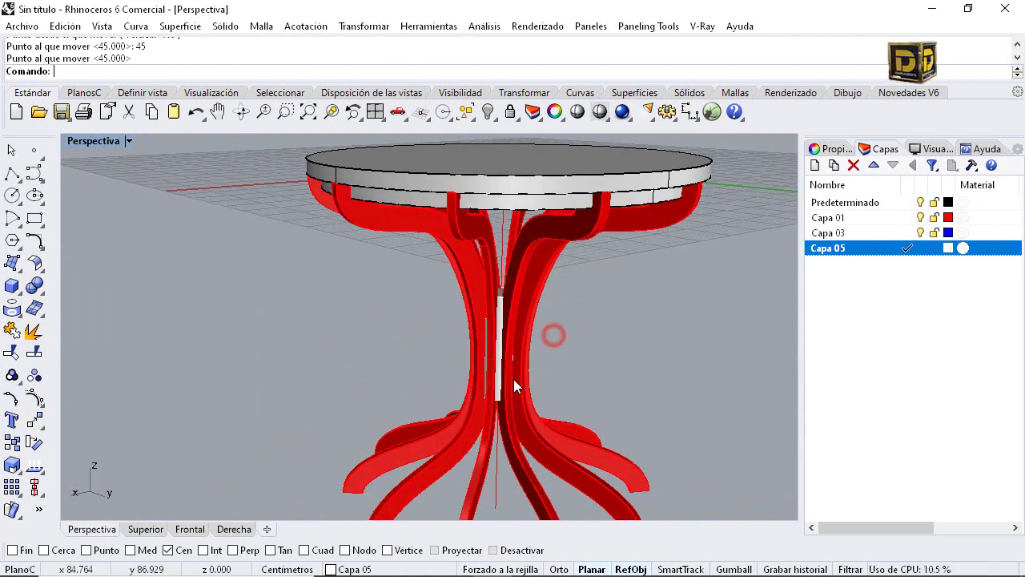
Examine the legs and central cylinder from below and restore the four-viewport layout
{"action": "scroll", "coordinate": [502, 317], "scroll_direction": "down", "scroll_amount": 5}
{"action": "right_click_drag", "start_coordinate": [420, 321], "coordinate": [526, 290]}
{"action": "scroll", "coordinate": [526, 290], "scroll_direction": "up", "scroll_amount": 5}
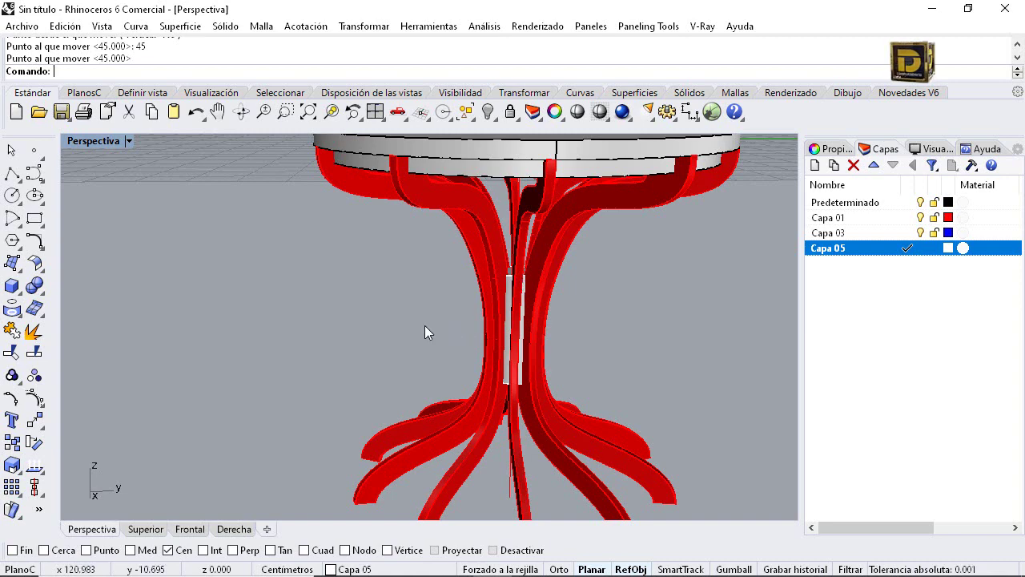
{"action": "right_click_drag", "start_coordinate": [424, 326], "coordinate": [258, 232]}
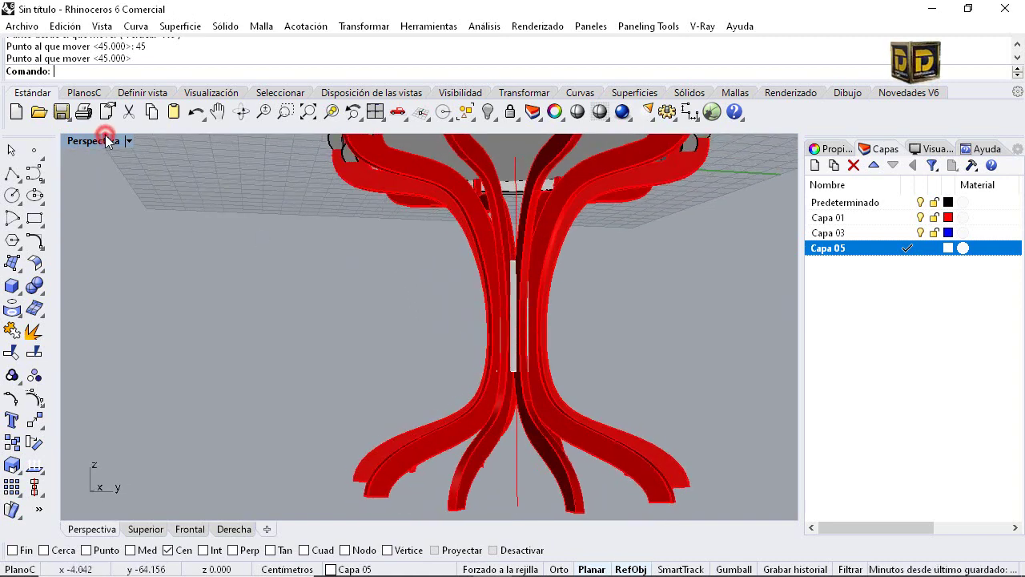
{"action": "double_click", "coordinate": [105, 140]}
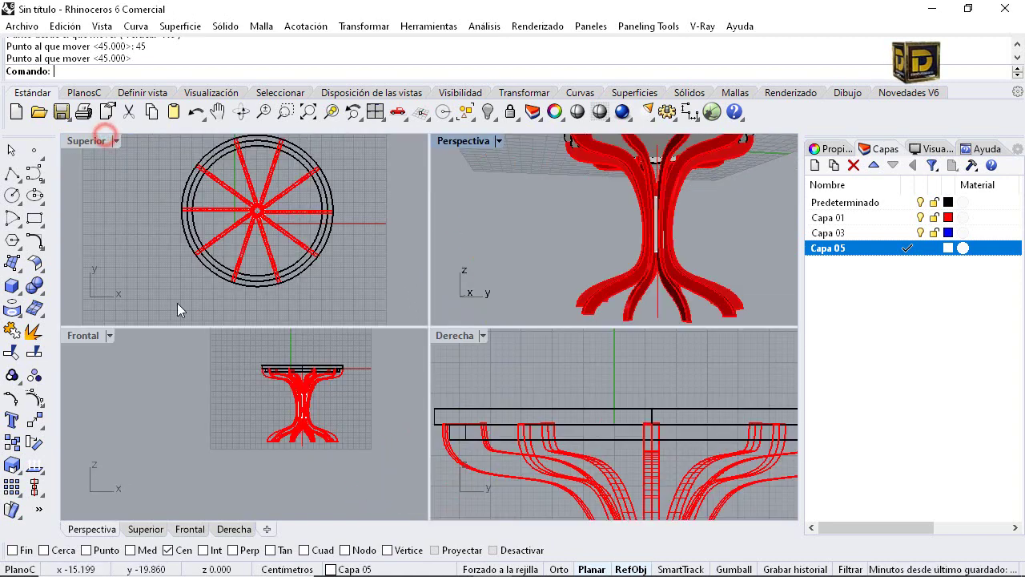
Create a large solid box with its top face at the level of the feet and move it beneath the whole table
{"action": "left_click", "coordinate": [12, 286]}
{"action": "left_click", "coordinate": [380, 472]}
{"action": "scroll", "coordinate": [275, 429], "scroll_direction": "up", "scroll_amount": 4}
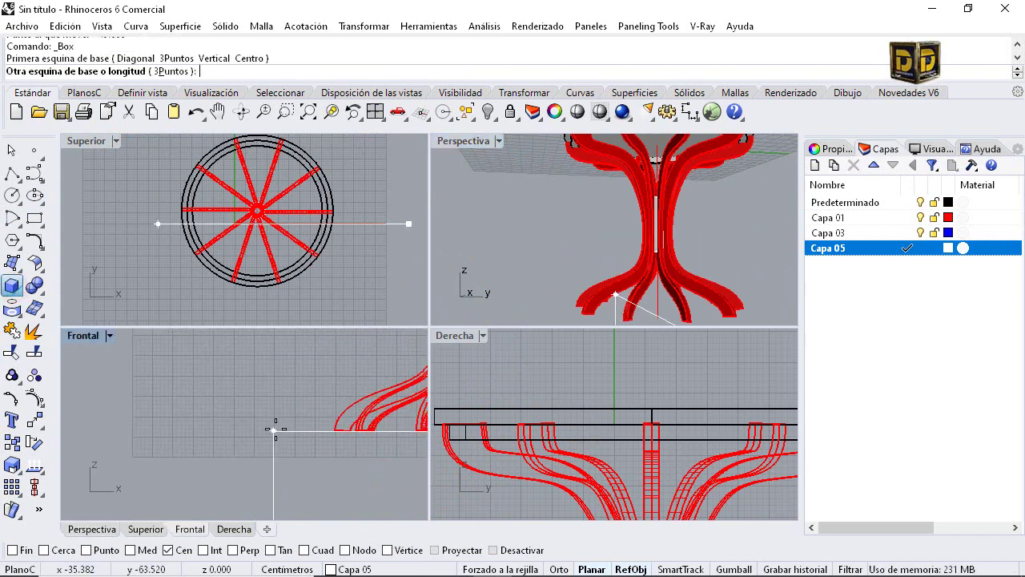
{"action": "scroll", "coordinate": [276, 426], "scroll_direction": "up", "scroll_amount": 2}
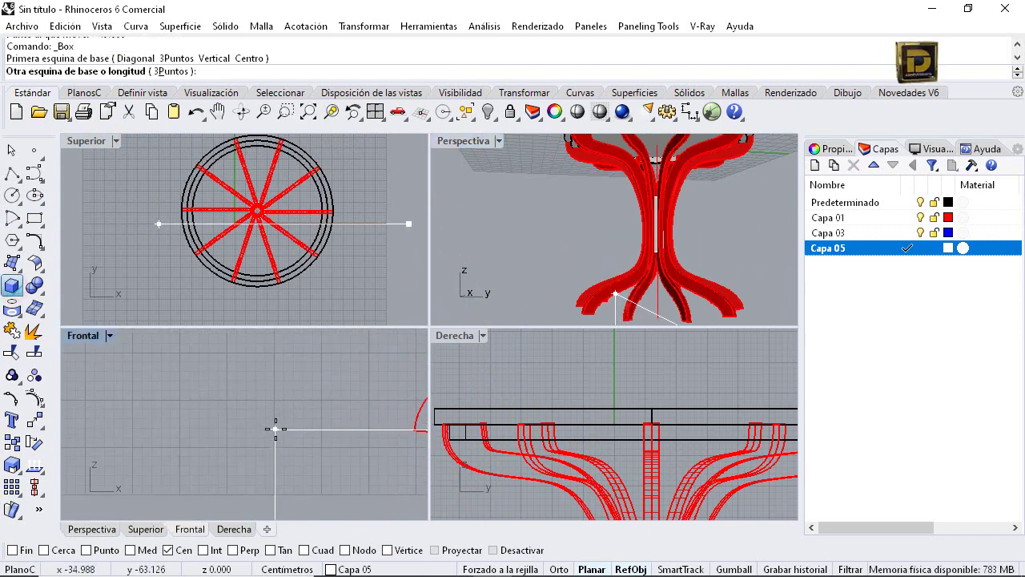
{"action": "left_click", "coordinate": [275, 426]}
{"action": "scroll", "coordinate": [274, 210], "scroll_direction": "down", "scroll_amount": 4}
{"action": "left_click", "coordinate": [288, 170]}
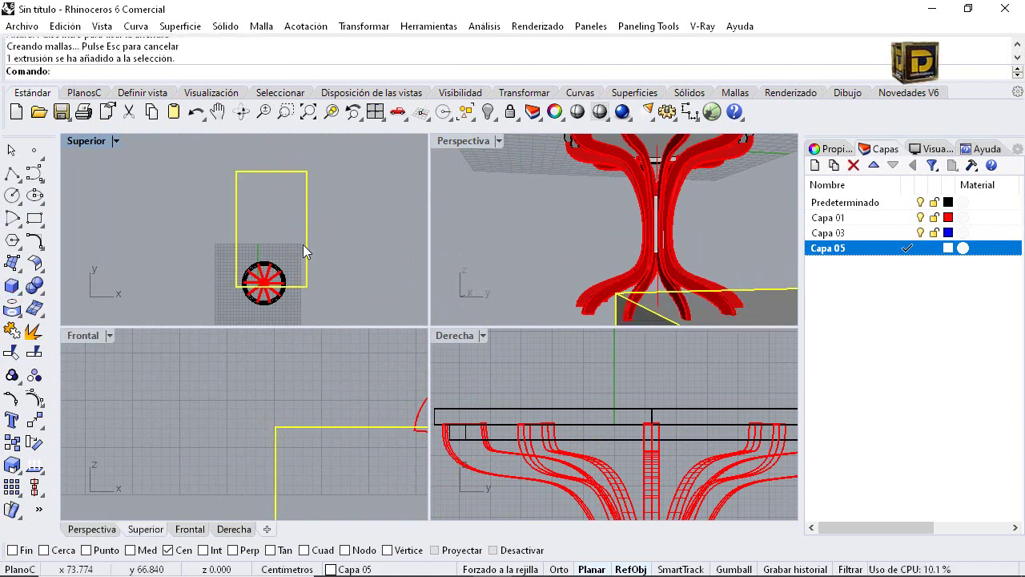
{"action": "left_click_drag", "start_coordinate": [302, 243], "coordinate": [303, 278]}
{"action": "left_click", "coordinate": [339, 249]}
{"action": "scroll", "coordinate": [504, 196], "scroll_direction": "down", "scroll_amount": 6}
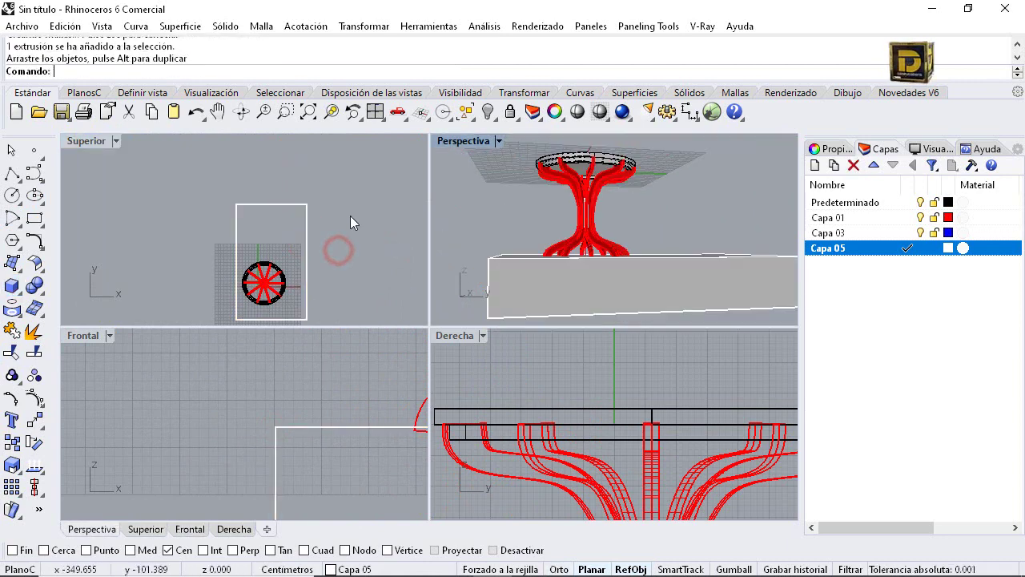
Subtract the large box from the ten legs with a Boolean difference, setting EliminarOriginal to Sí, to trim the feet flat
{"action": "left_click", "coordinate": [39, 290]}
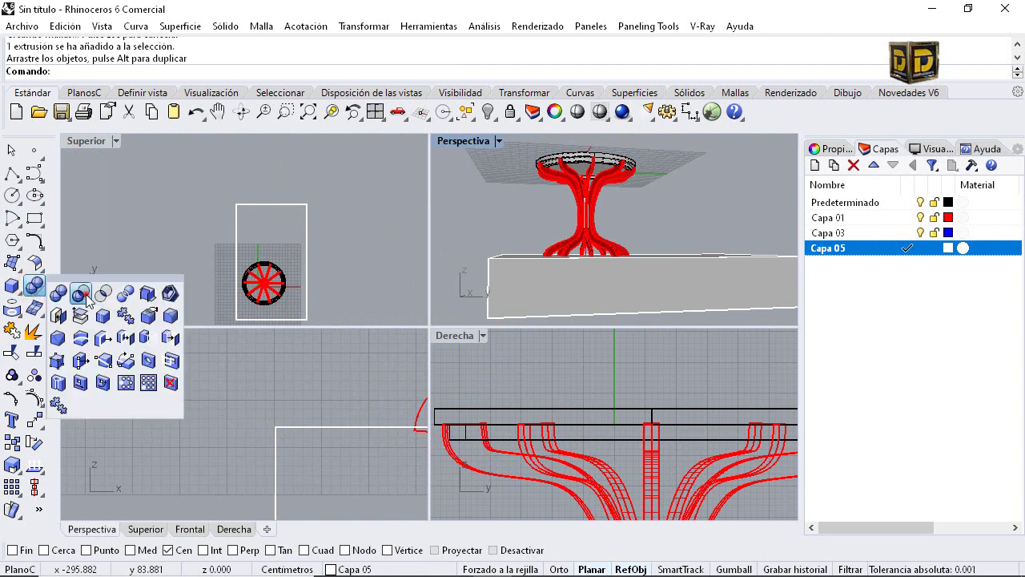
{"action": "left_click", "coordinate": [86, 294]}
{"action": "scroll", "coordinate": [560, 426], "scroll_direction": "down", "scroll_amount": 11}
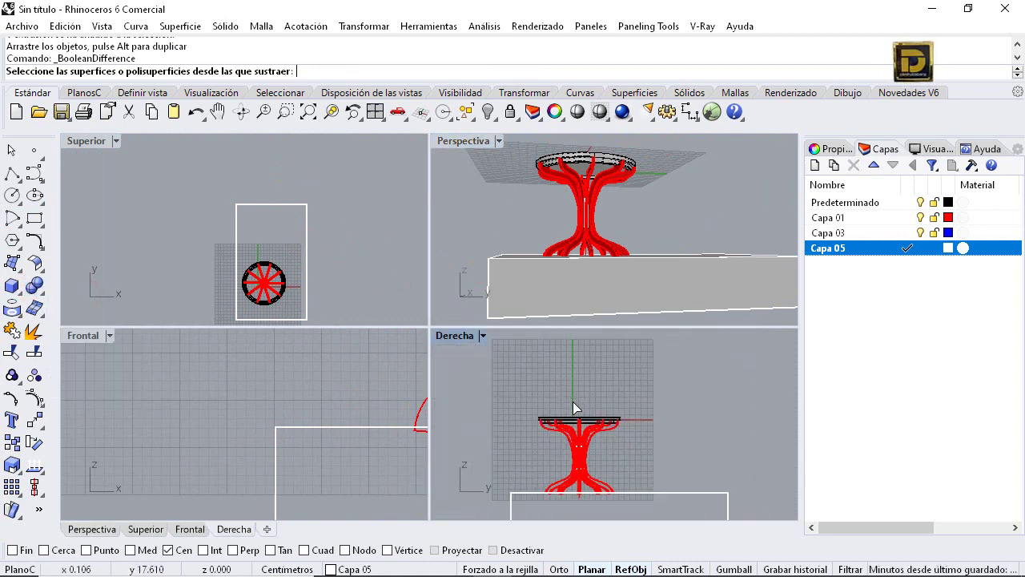
{"action": "scroll", "coordinate": [602, 457], "scroll_direction": "up", "scroll_amount": 9}
{"action": "scroll", "coordinate": [583, 442], "scroll_direction": "down", "scroll_amount": 3}
{"action": "scroll", "coordinate": [589, 464], "scroll_direction": "up", "scroll_amount": 3}
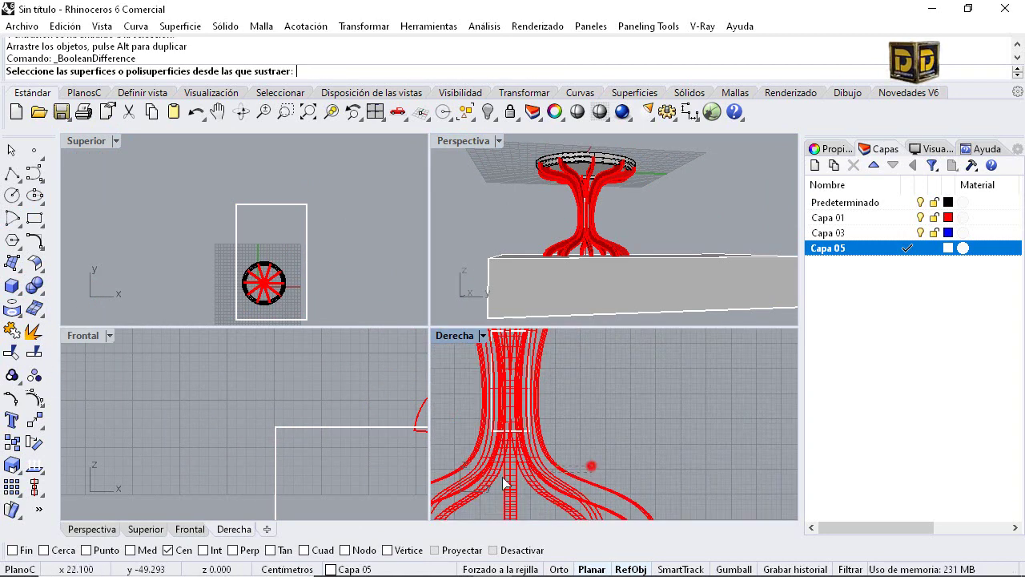
{"action": "scroll", "coordinate": [439, 484], "scroll_direction": "up", "scroll_amount": 2}
{"action": "left_click", "coordinate": [490, 487]}
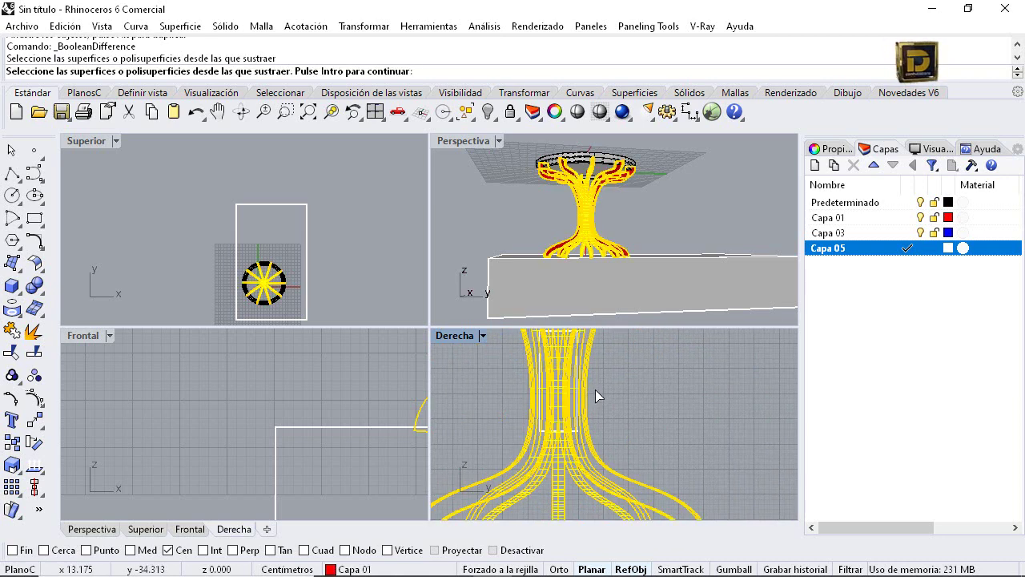
{"action": "key", "text": "Return"}
{"action": "scroll", "coordinate": [609, 400], "scroll_direction": "down", "scroll_amount": 5}
{"action": "left_click", "coordinate": [659, 425]}
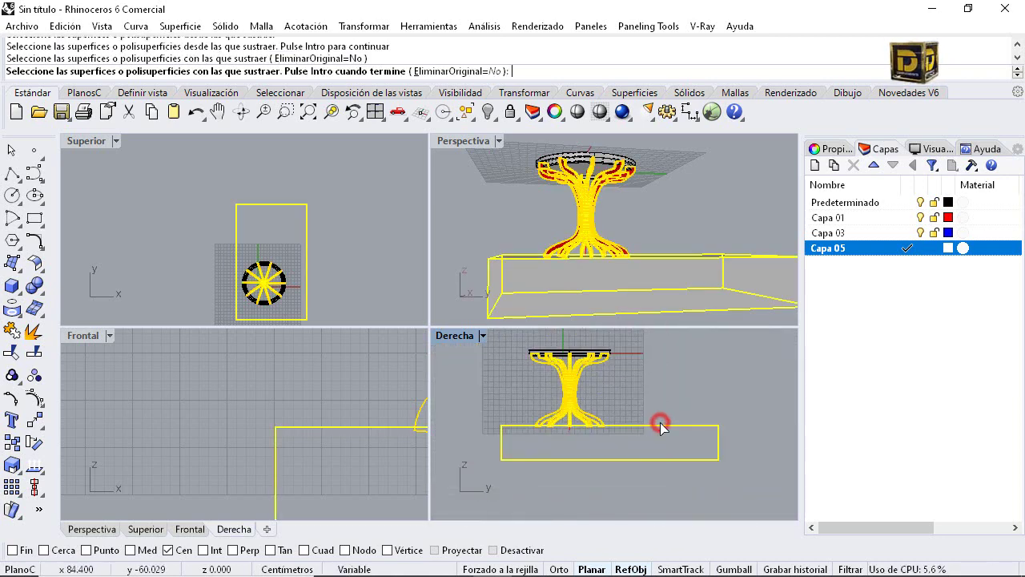
{"action": "left_click", "coordinate": [449, 70]}
{"action": "right_click", "coordinate": [464, 208]}
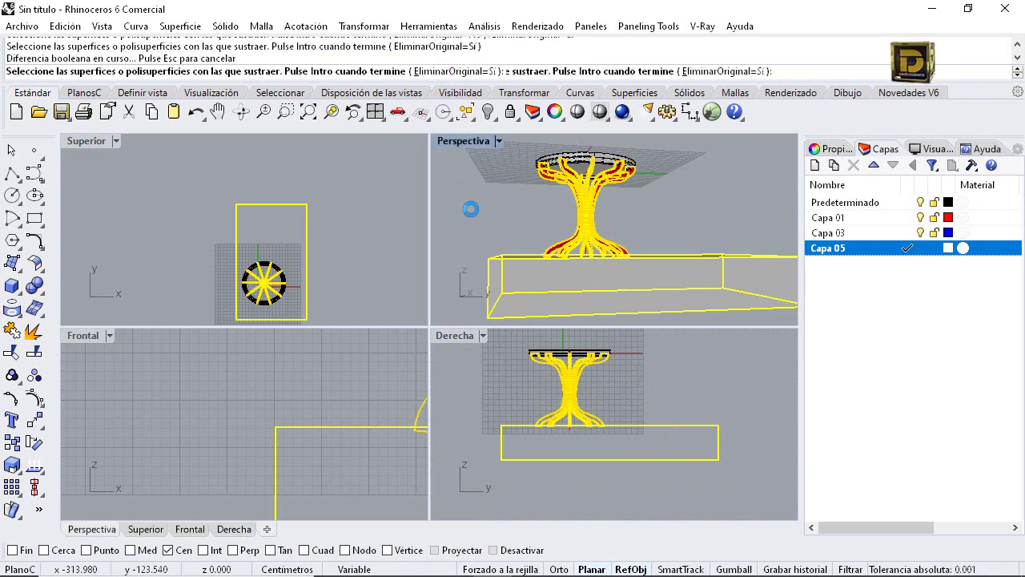
{"action": "scroll", "coordinate": [558, 269], "scroll_direction": "up", "scroll_amount": 6}
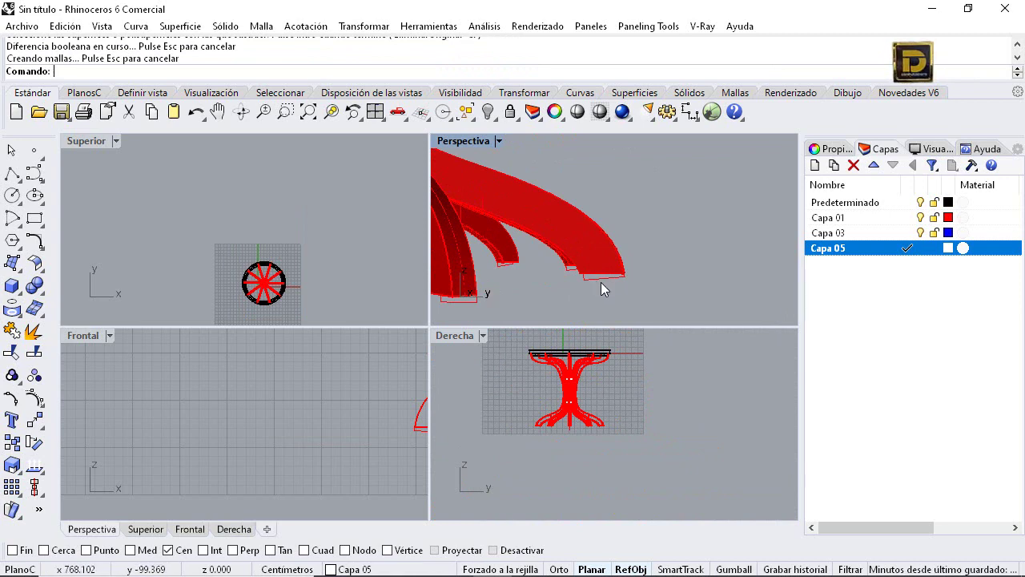
Undo the last Boolean difference and examine in the front view how the leg tops meet the disc's underside
{"action": "key", "text": "ctrl+z"}
{"action": "key", "text": "ctrl+shift+e"}
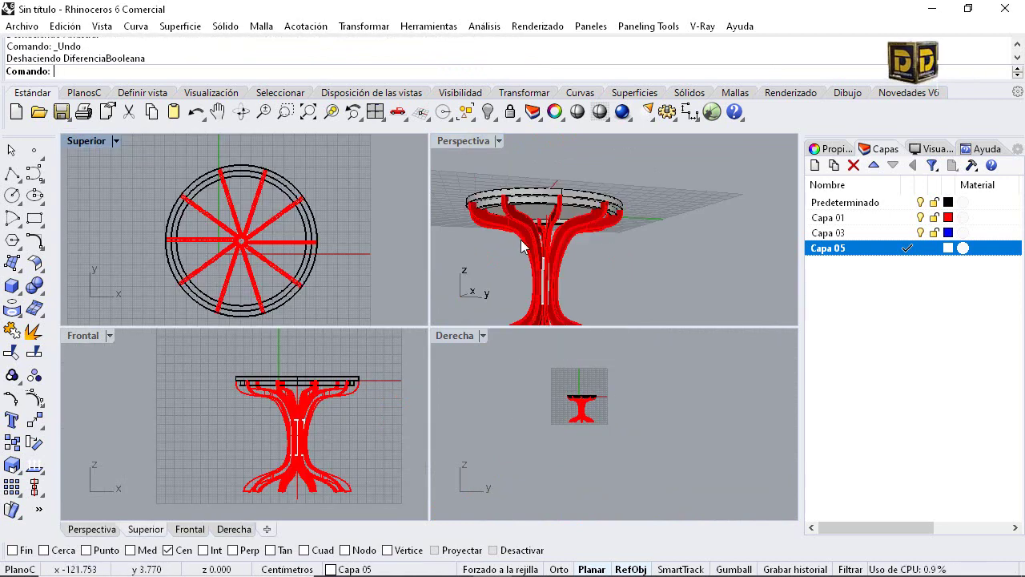
{"action": "scroll", "coordinate": [328, 387], "scroll_direction": "up", "scroll_amount": 10}
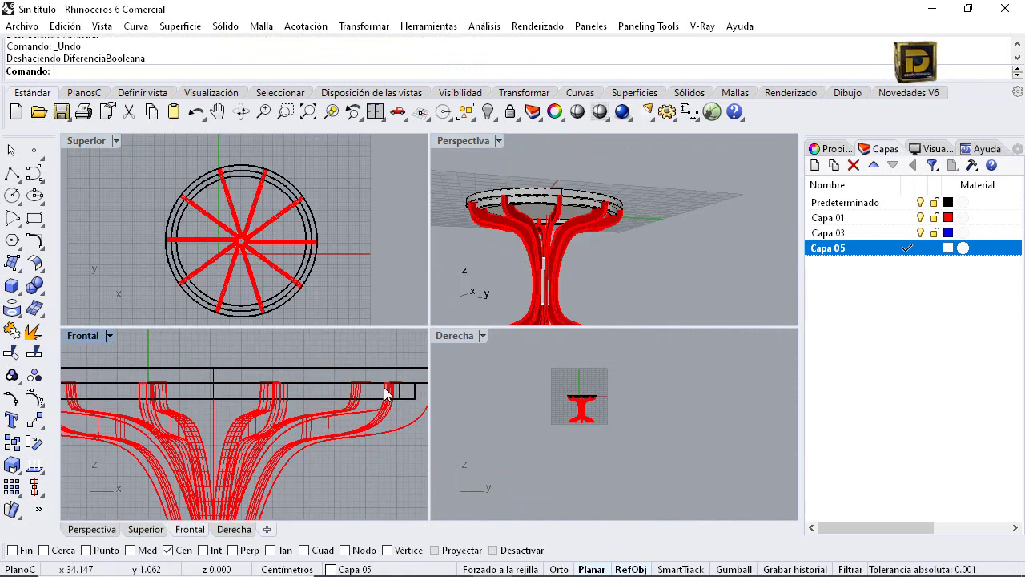
{"action": "scroll", "coordinate": [309, 378], "scroll_direction": "up", "scroll_amount": 4}
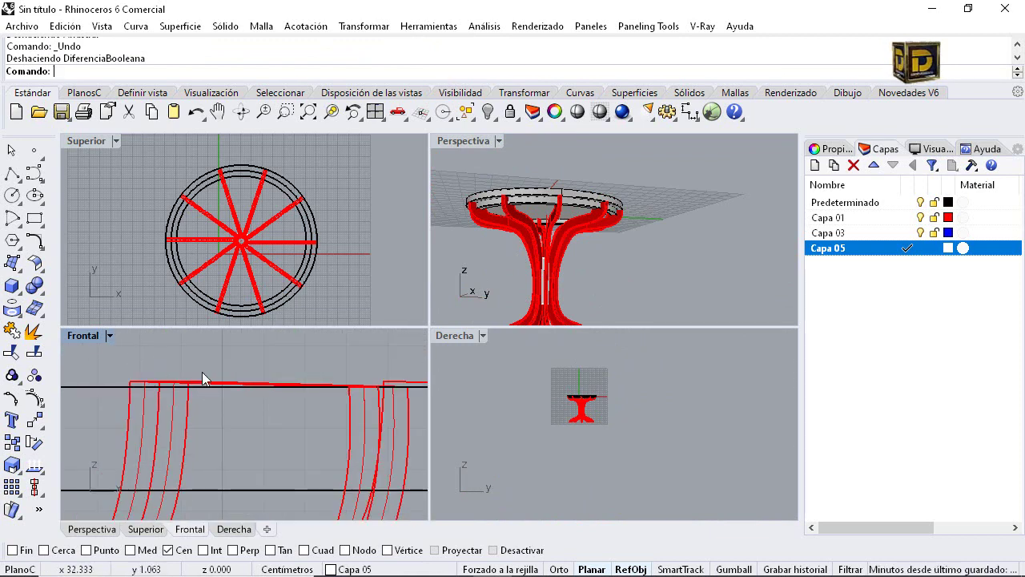
{"action": "scroll", "coordinate": [241, 389], "scroll_direction": "down", "scroll_amount": 8}
{"action": "scroll", "coordinate": [214, 378], "scroll_direction": "up", "scroll_amount": 8}
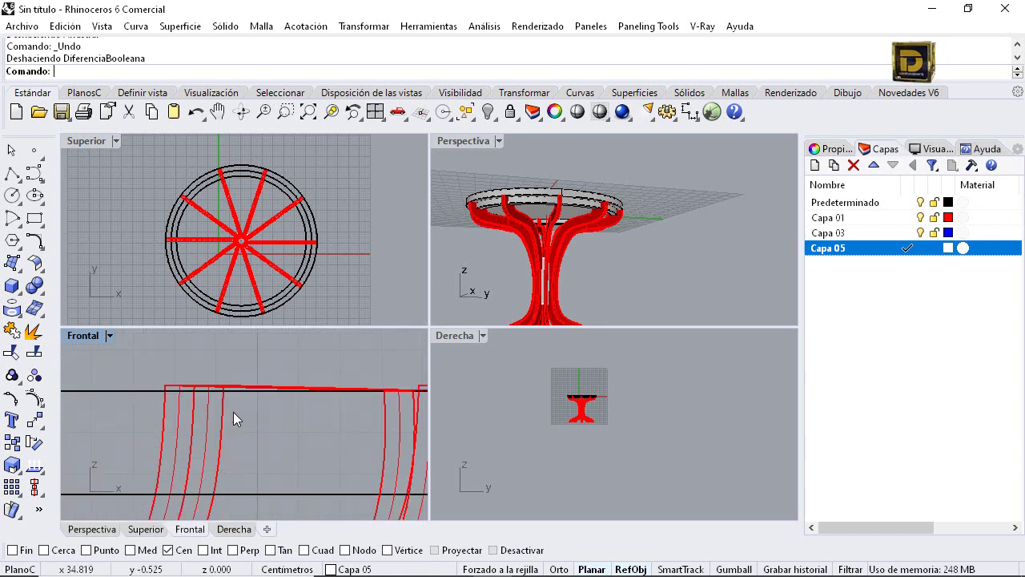
{"action": "scroll", "coordinate": [229, 376], "scroll_direction": "down", "scroll_amount": 8}
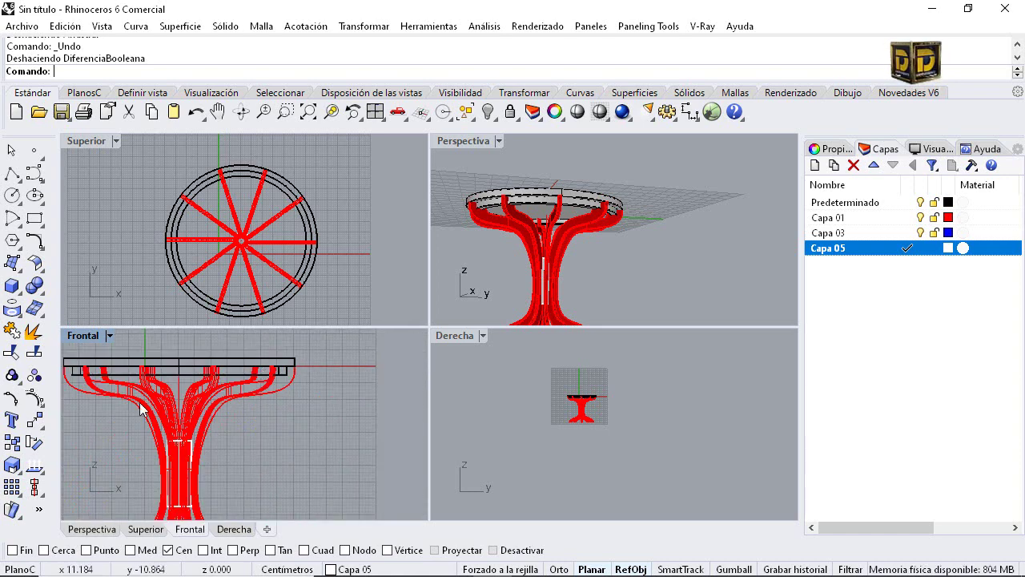
Subtract the tabletop disc from the ten legs with a Boolean difference, keeping the disc with EliminarOriginal=No
{"action": "left_click", "coordinate": [37, 285]}
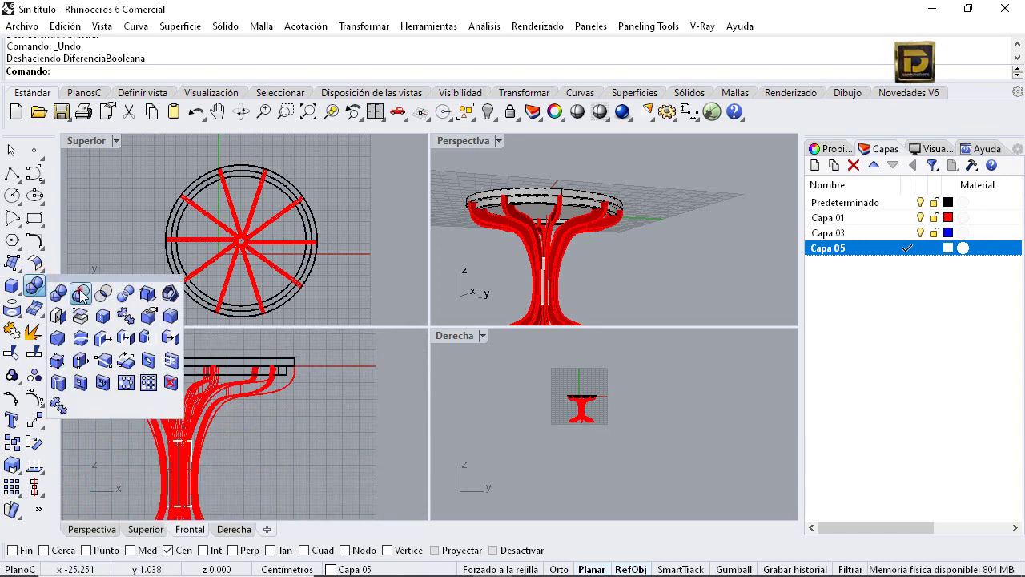
{"action": "left_click", "coordinate": [79, 289]}
{"action": "scroll", "coordinate": [224, 428], "scroll_direction": "up", "scroll_amount": 5}
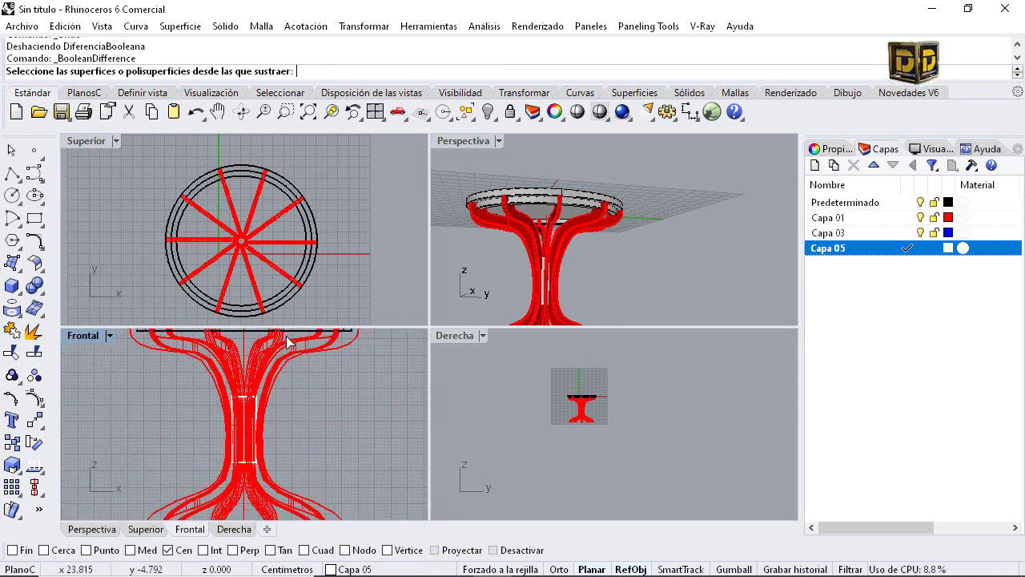
{"action": "left_click", "coordinate": [325, 487]}
{"action": "key", "text": "Return"}
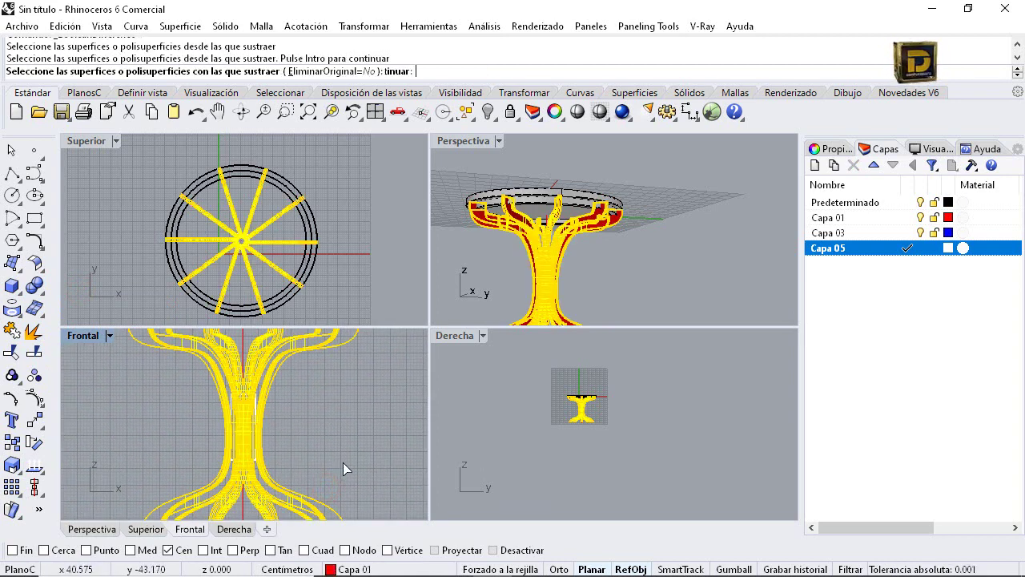
{"action": "scroll", "coordinate": [332, 422], "scroll_direction": "down", "scroll_amount": 5}
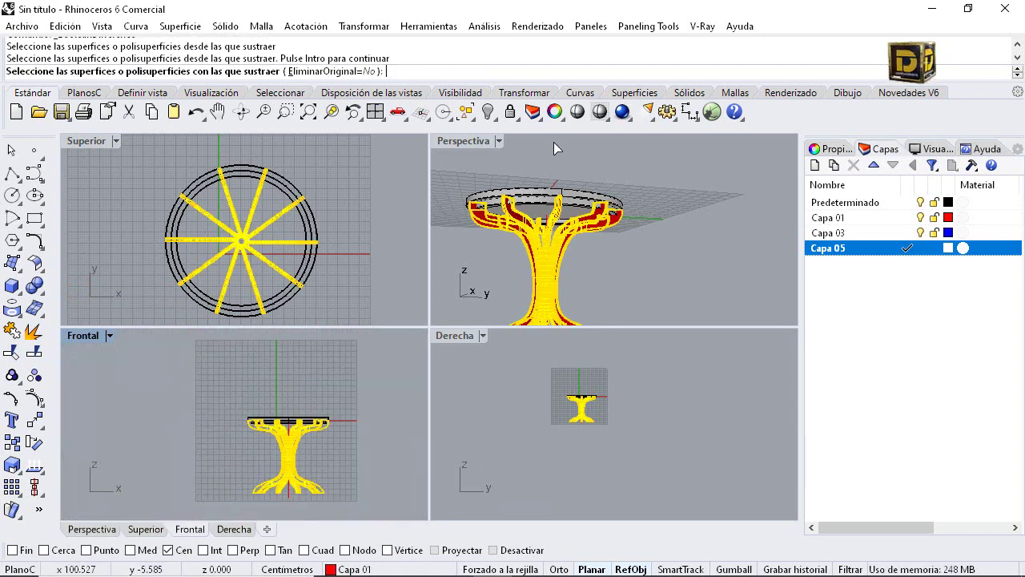
{"action": "scroll", "coordinate": [550, 168], "scroll_direction": "up", "scroll_amount": 3}
{"action": "left_click", "coordinate": [546, 242]}
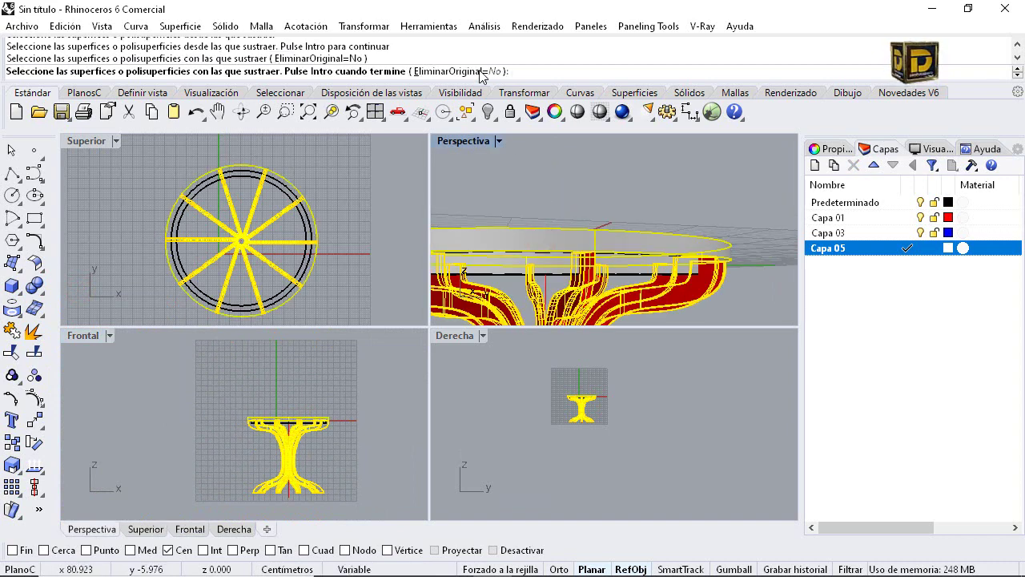
{"action": "key", "text": "Return"}
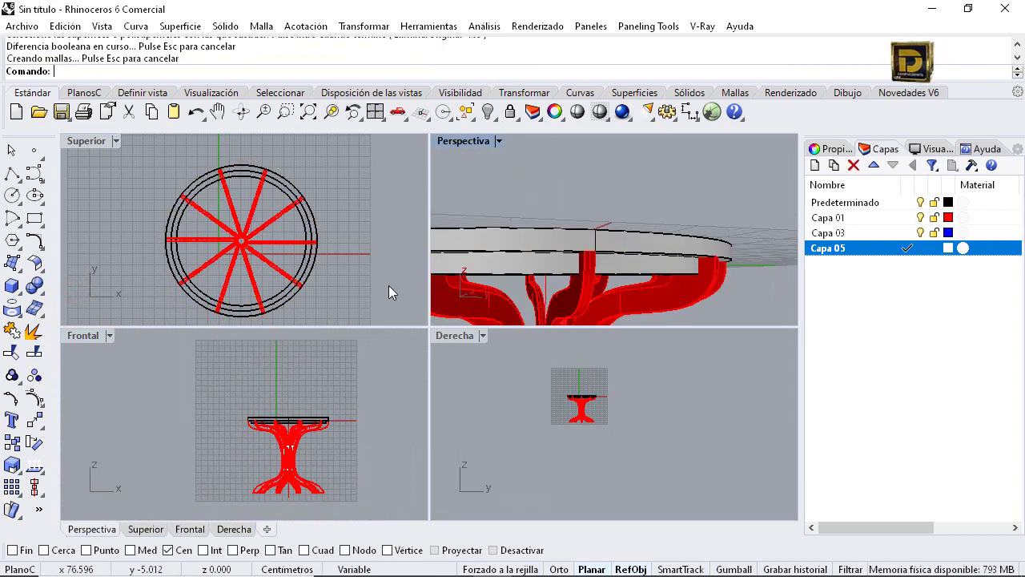
Select all curves in the model and hide them so that only the solids remain in view
{"action": "scroll", "coordinate": [307, 431], "scroll_direction": "up", "scroll_amount": 8}
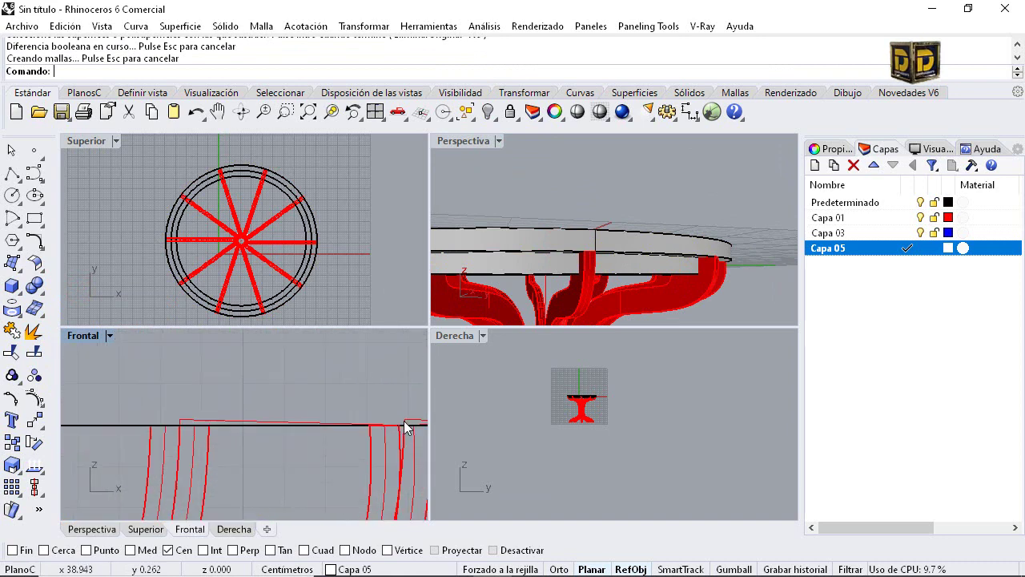
{"action": "right_click_drag", "start_coordinate": [288, 384], "coordinate": [169, 364]}
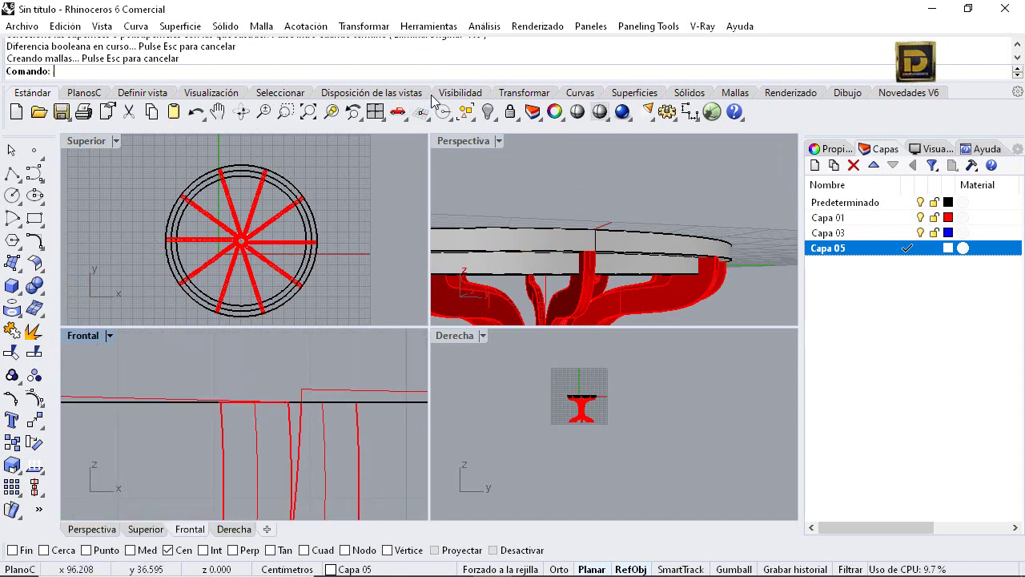
{"action": "left_click", "coordinate": [469, 115]}
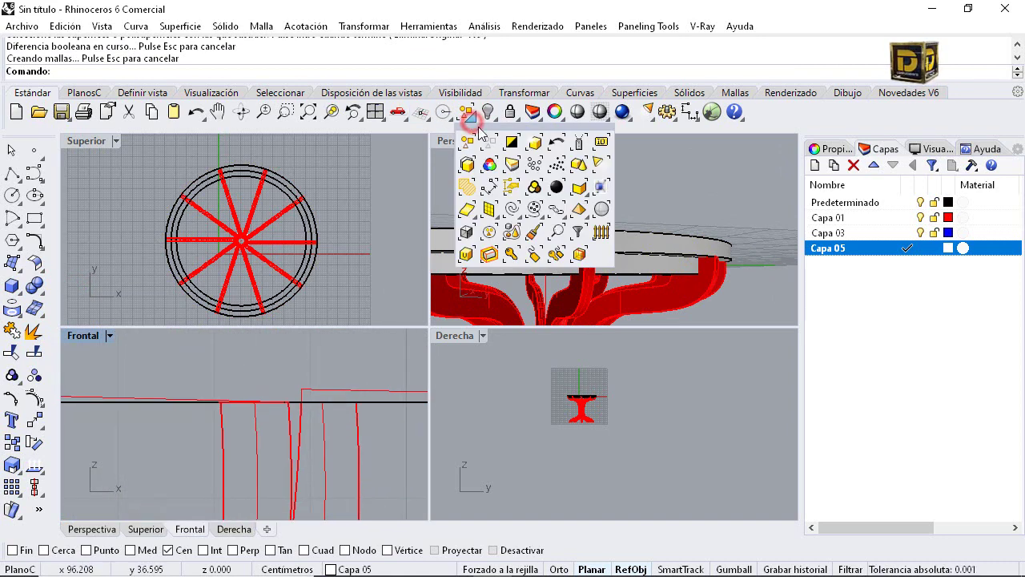
{"action": "left_click", "coordinate": [515, 205]}
{"action": "scroll", "coordinate": [327, 363], "scroll_direction": "down", "scroll_amount": 10}
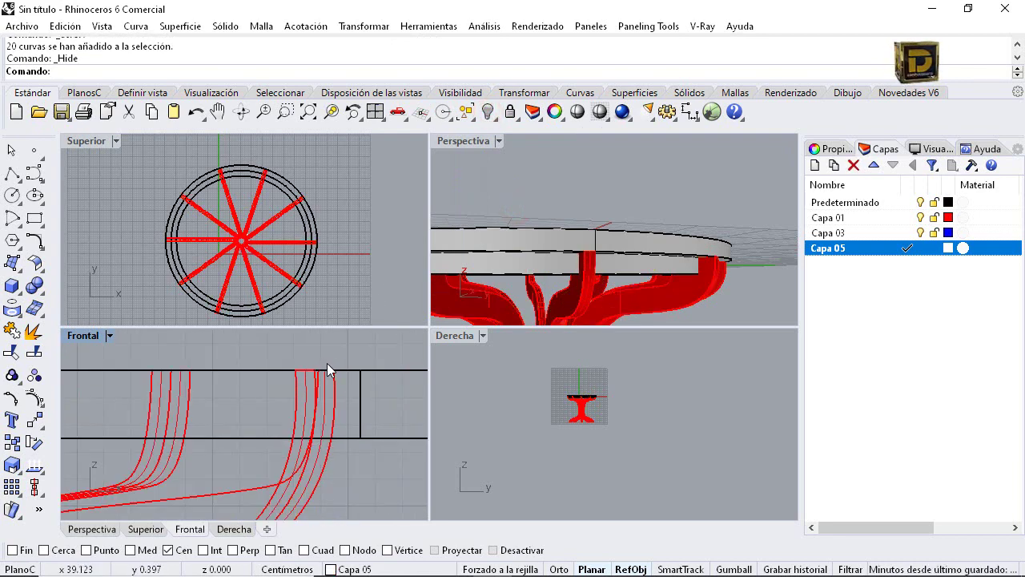
{"action": "scroll", "coordinate": [317, 370], "scroll_direction": "up", "scroll_amount": 10}
{"action": "scroll", "coordinate": [317, 370], "scroll_direction": "down", "scroll_amount": 3}
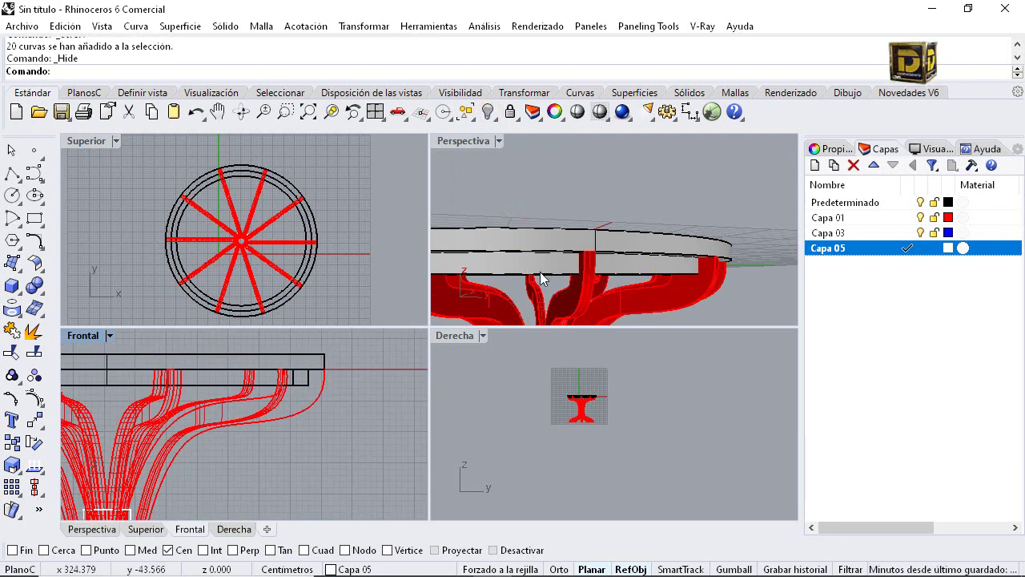
Subtract the ring under the tabletop from the ten legs with a Boolean difference, keeping the ring with EliminarOriginal=No
{"action": "left_click", "coordinate": [40, 290]}
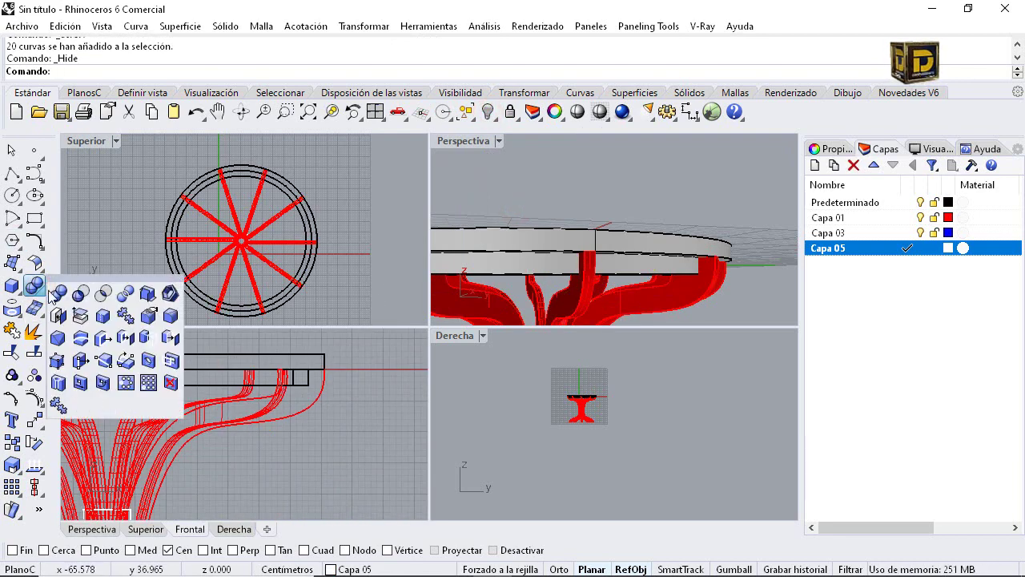
{"action": "left_click", "coordinate": [79, 296]}
{"action": "scroll", "coordinate": [273, 387], "scroll_direction": "down", "scroll_amount": 4}
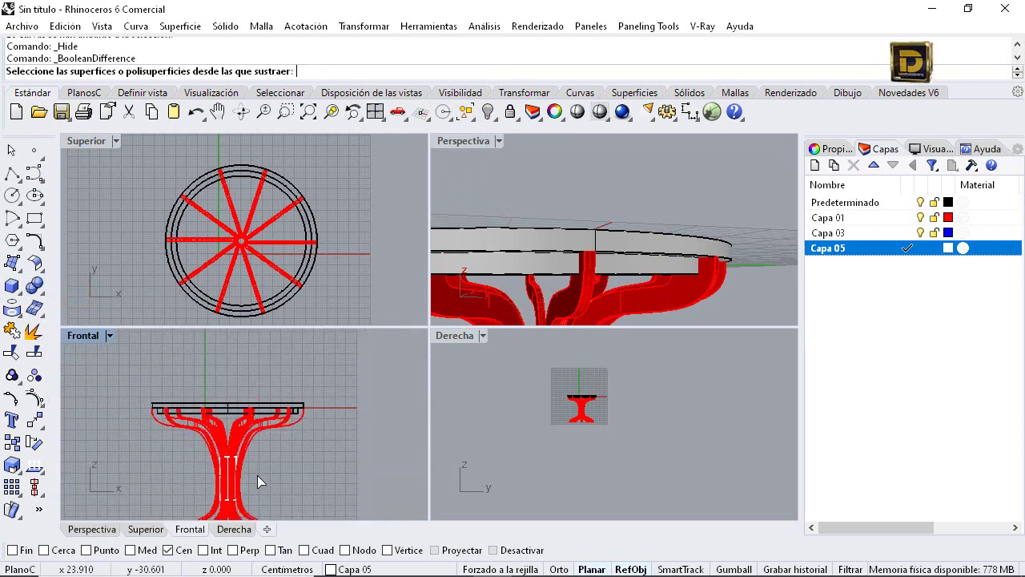
{"action": "left_click_drag", "start_coordinate": [208, 464], "coordinate": [209, 465]}
{"action": "key", "text": "Return"}
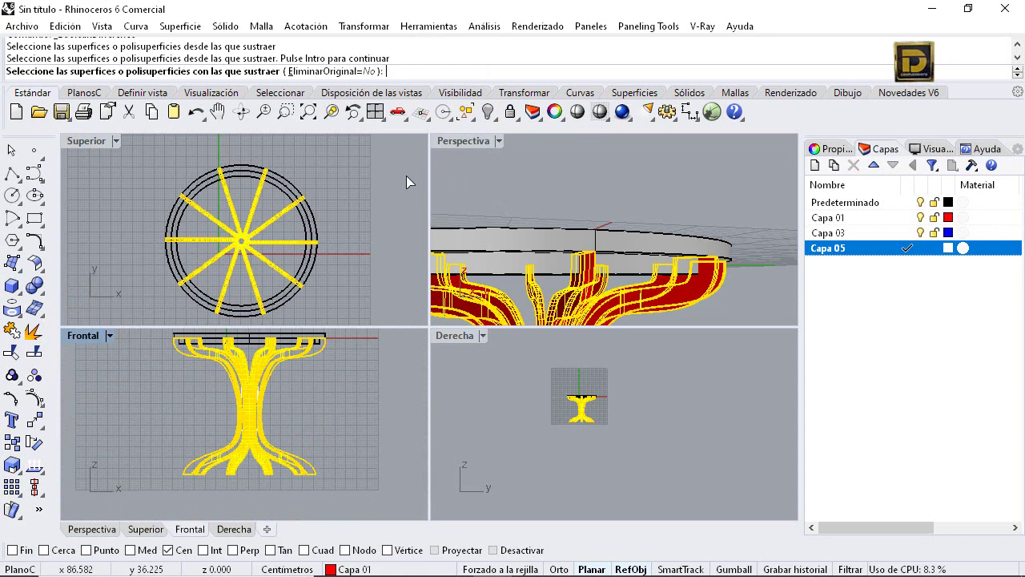
{"action": "left_click", "coordinate": [541, 269]}
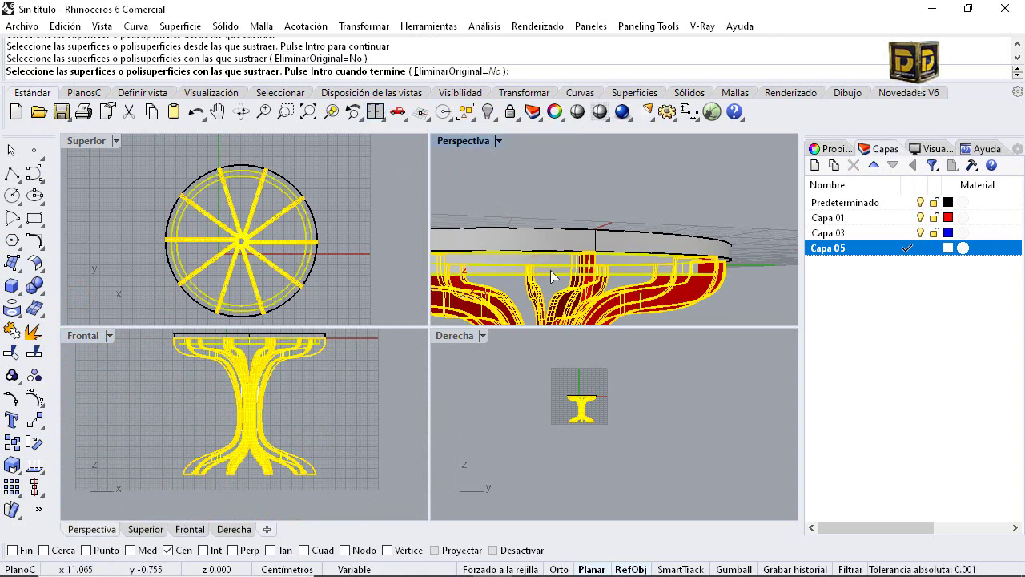
{"action": "key", "text": "Return"}
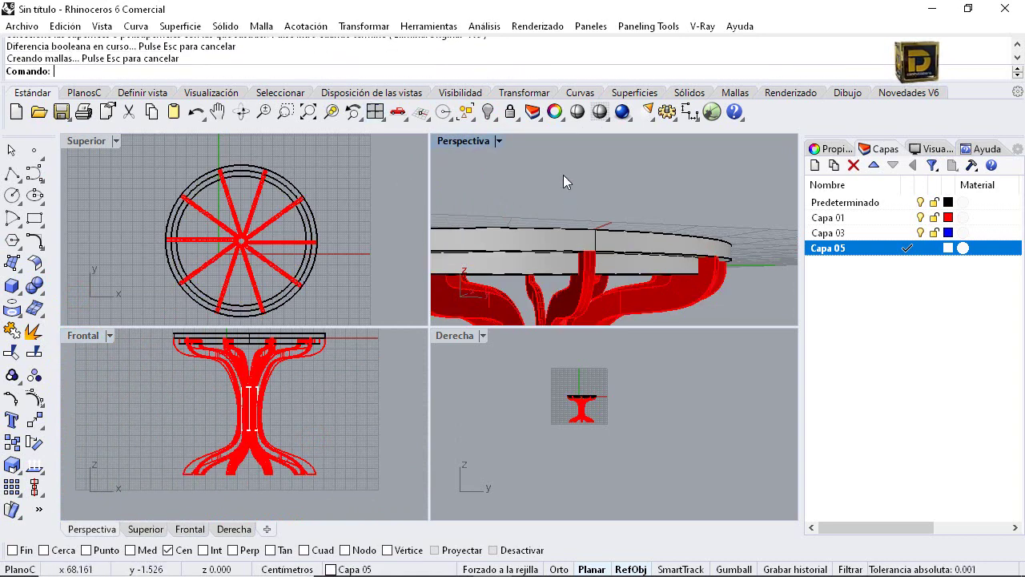
Move one trimmed leg aside from the table to inspect the cuts at its top, and undo the move
{"action": "scroll", "coordinate": [563, 181], "scroll_direction": "down", "scroll_amount": 3}
{"action": "double_click", "coordinate": [462, 141]}
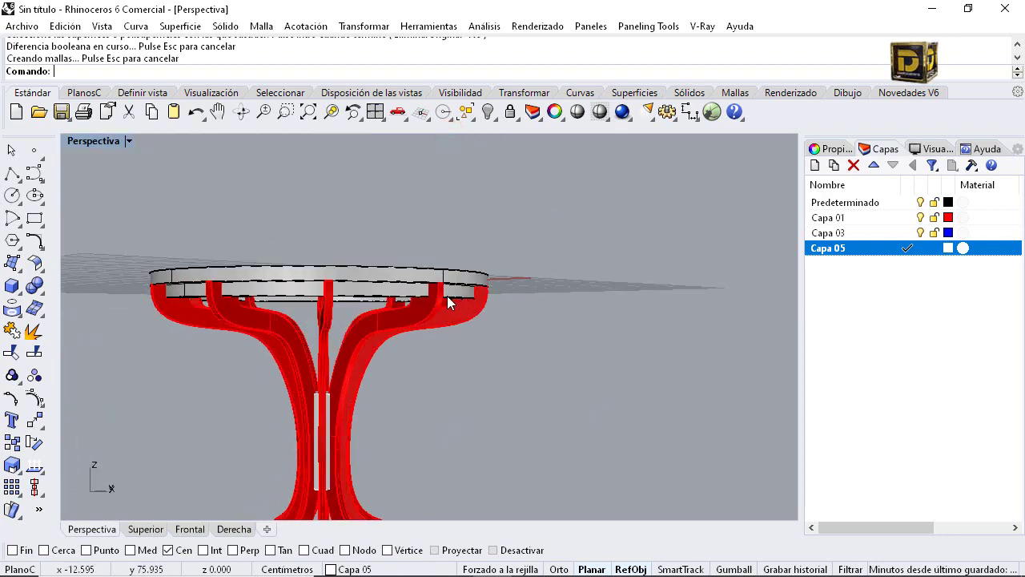
{"action": "scroll", "coordinate": [446, 302], "scroll_direction": "up", "scroll_amount": 3}
{"action": "left_click", "coordinate": [437, 298]}
{"action": "scroll", "coordinate": [423, 338], "scroll_direction": "down", "scroll_amount": 2}
{"action": "left_click_drag", "start_coordinate": [457, 332], "coordinate": [655, 304]}
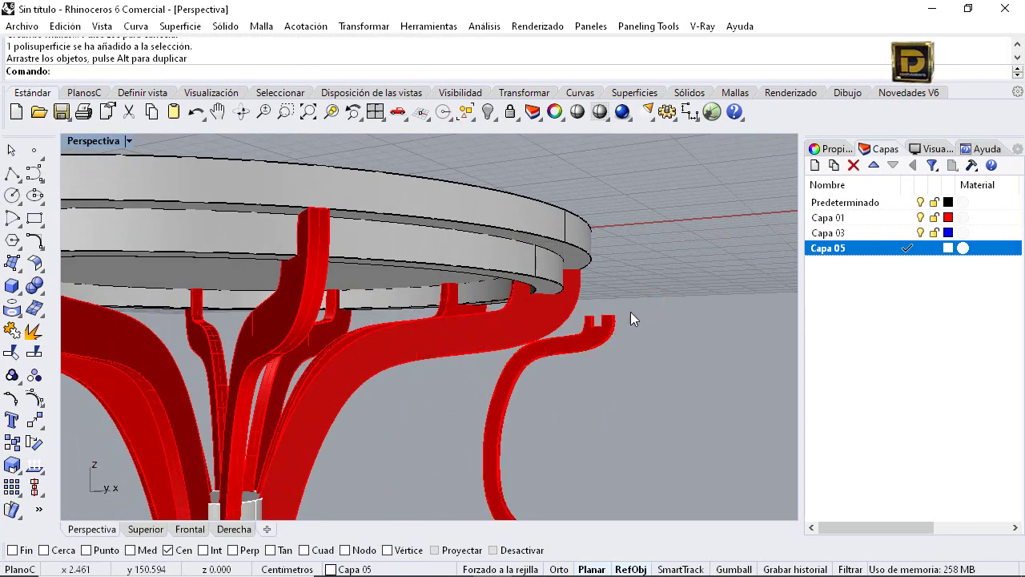
{"action": "scroll", "coordinate": [630, 319], "scroll_direction": "up", "scroll_amount": 5}
{"action": "key", "text": "ctrl+z"}
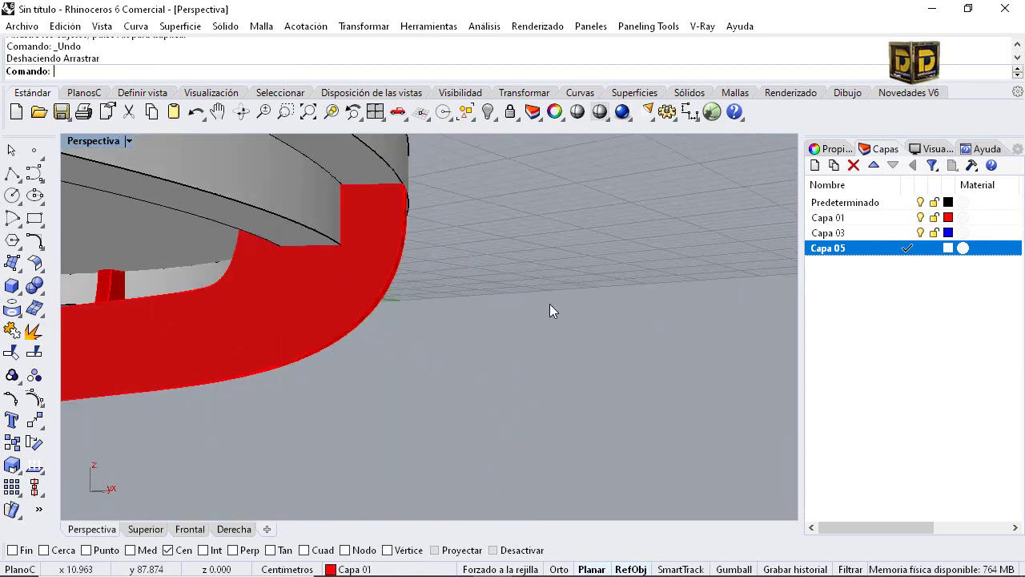
{"action": "scroll", "coordinate": [480, 304], "scroll_direction": "down", "scroll_amount": 5}
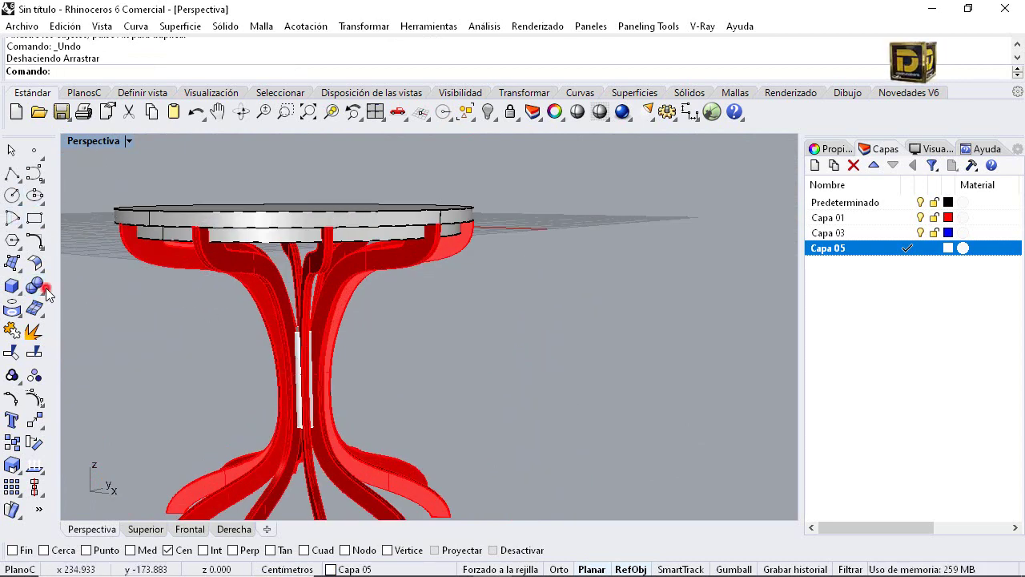
{"action": "left_click", "coordinate": [45, 293]}
{"action": "left_click", "coordinate": [78, 292]}
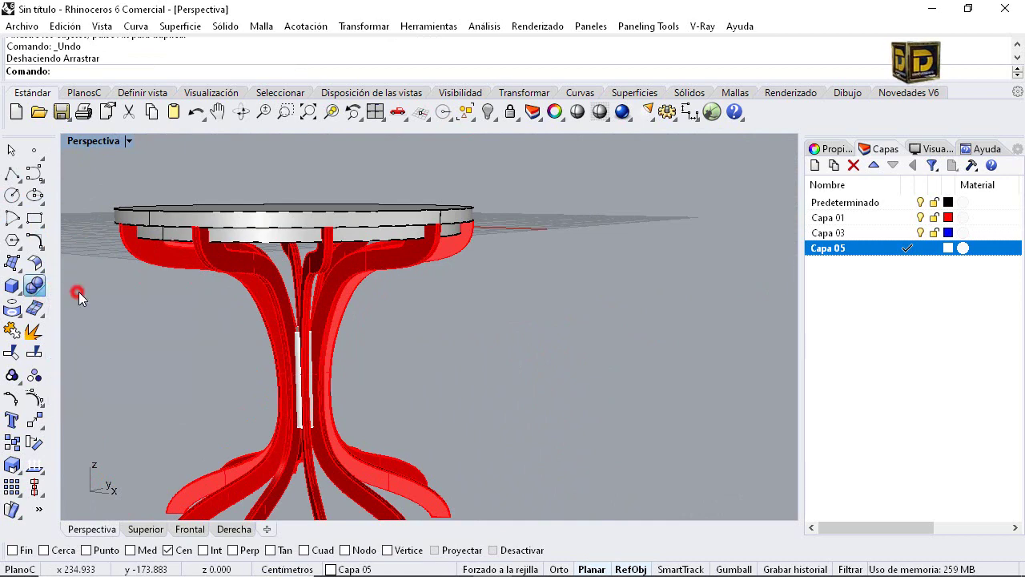
{"action": "scroll", "coordinate": [311, 373], "scroll_direction": "up", "scroll_amount": 3}
{"action": "left_click", "coordinate": [311, 373]}
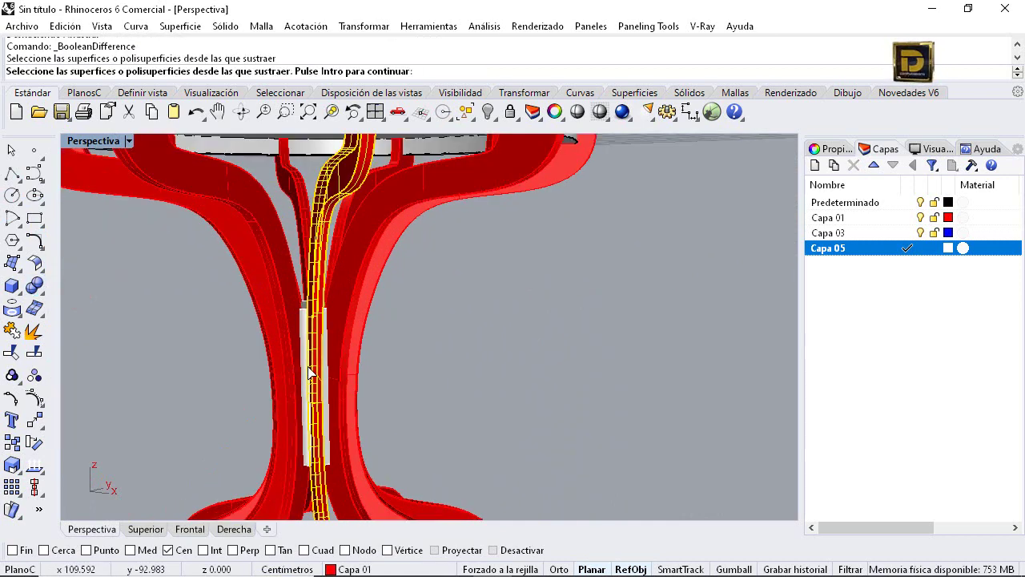
{"action": "key", "text": "Escape"}
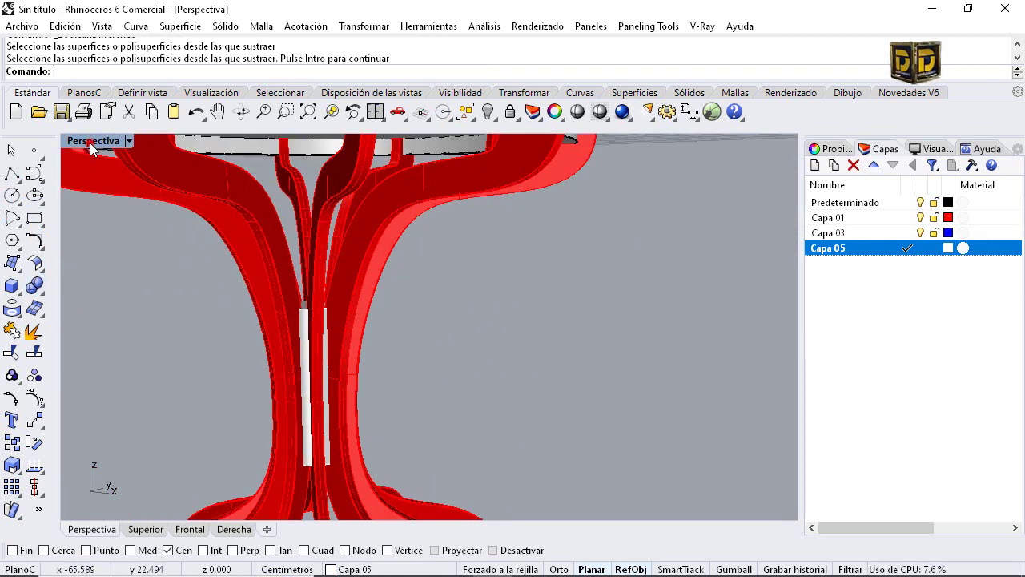
Subtract the ten legs from the central cylinder with a Boolean difference, keeping the legs with EliminarOriginal=No
{"action": "double_click", "coordinate": [90, 141]}
{"action": "scroll", "coordinate": [268, 241], "scroll_direction": "up", "scroll_amount": 5}
{"action": "left_click", "coordinate": [314, 196]}
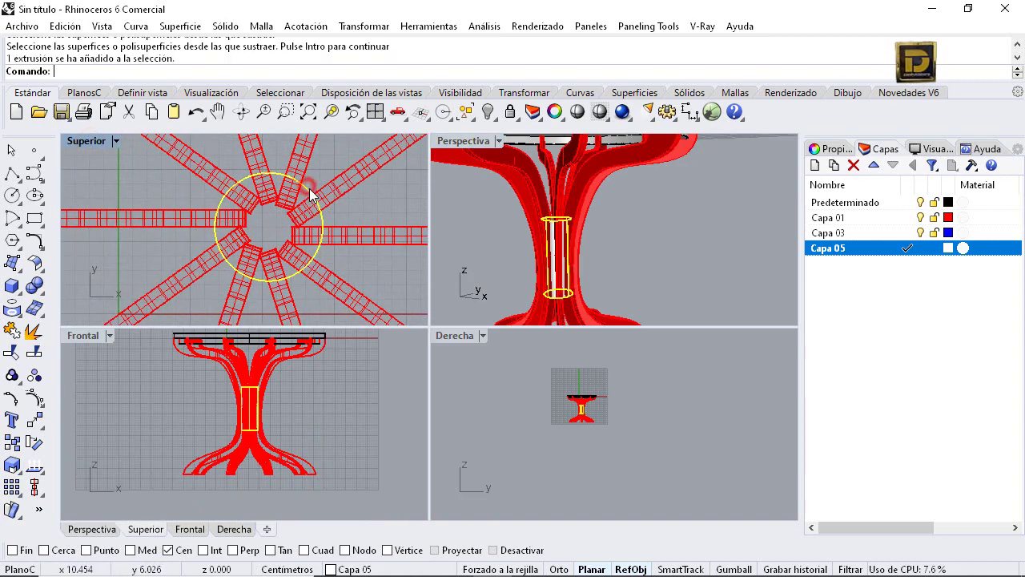
{"action": "key", "text": "Return"}
{"action": "scroll", "coordinate": [316, 195], "scroll_direction": "down", "scroll_amount": 4}
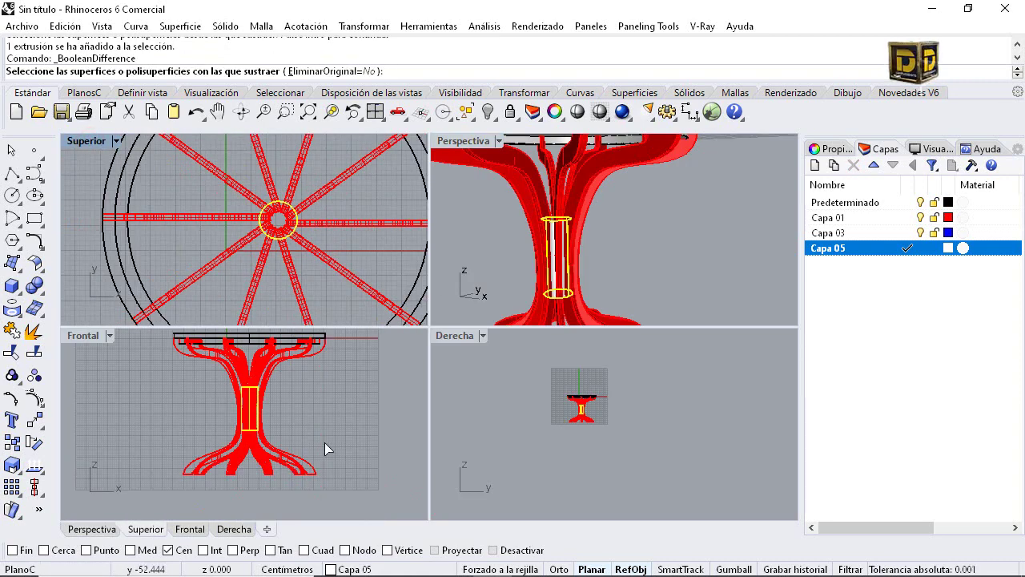
{"action": "left_click_drag", "start_coordinate": [324, 442], "coordinate": [183, 475]}
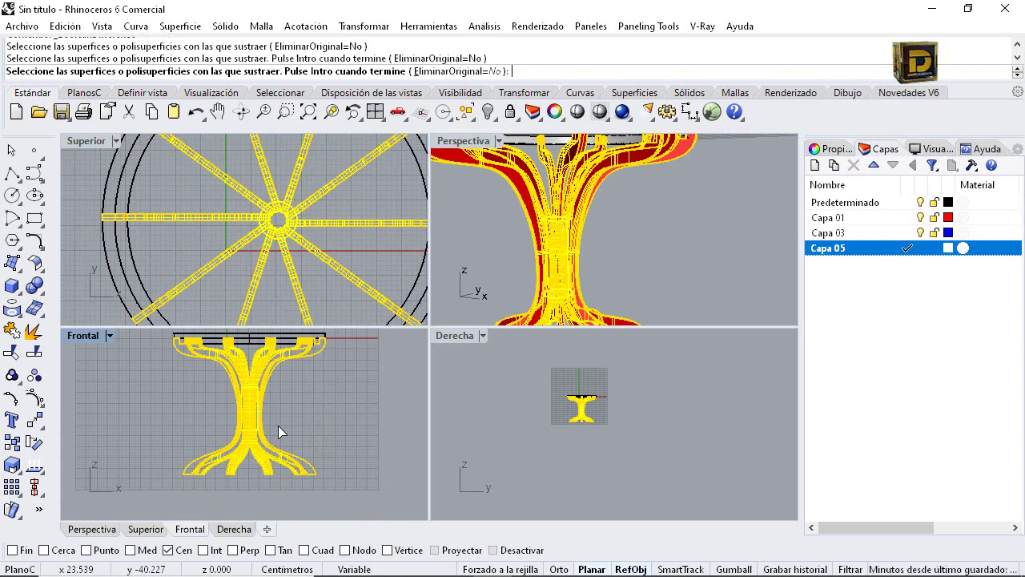
{"action": "key", "text": "Return"}
Move the grooved central cylinder out from between the legs to inspect its cuts, and undo the move
{"action": "left_click", "coordinate": [482, 240]}
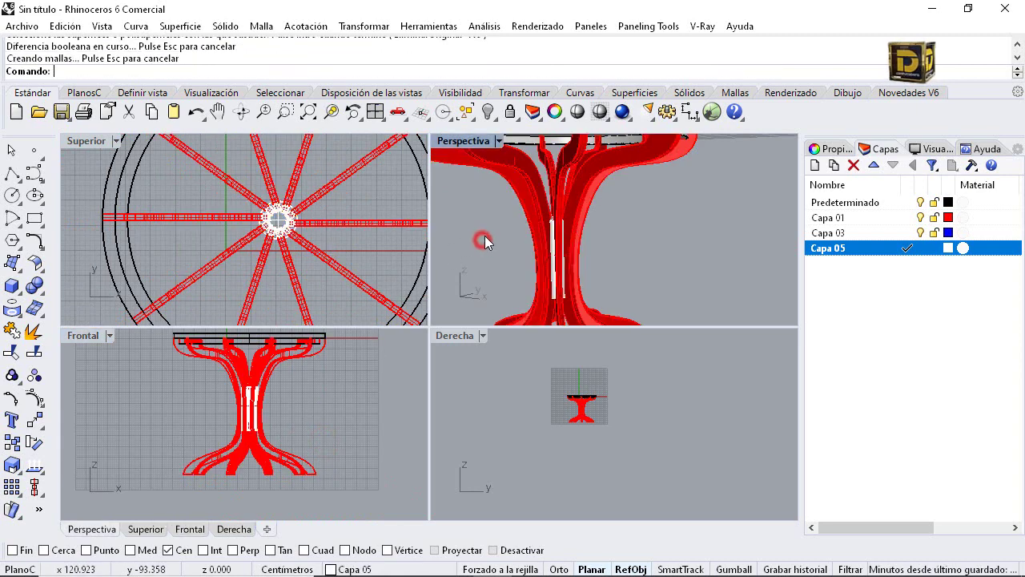
{"action": "double_click", "coordinate": [462, 140]}
{"action": "scroll", "coordinate": [368, 272], "scroll_direction": "down", "scroll_amount": 8}
{"action": "right_click_drag", "start_coordinate": [354, 286], "coordinate": [372, 315]}
{"action": "scroll", "coordinate": [371, 315], "scroll_direction": "up", "scroll_amount": 5}
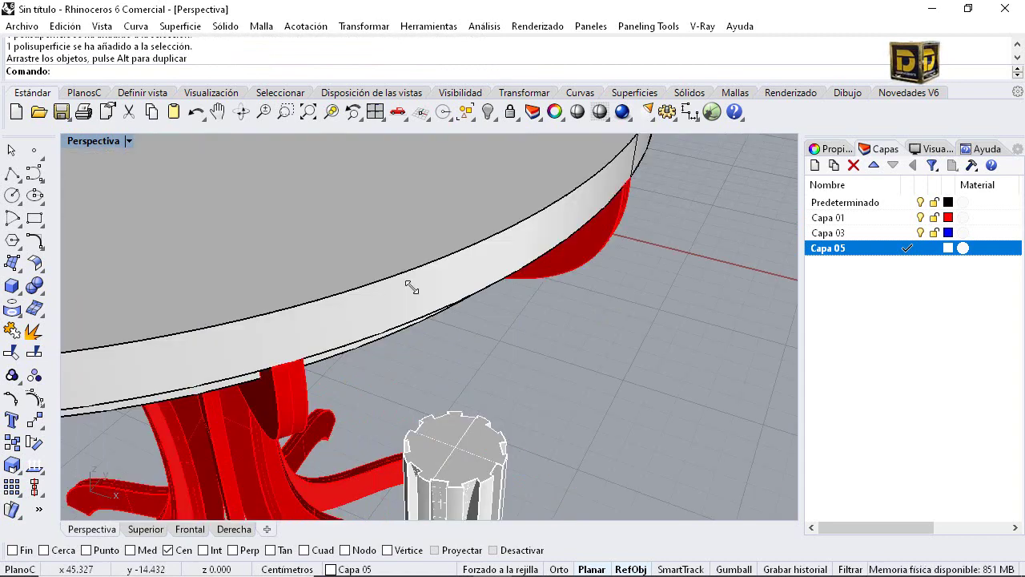
{"action": "key", "text": "ctrl+z"}
{"action": "scroll", "coordinate": [412, 287], "scroll_direction": "down", "scroll_amount": 8}
{"action": "right_click_drag", "start_coordinate": [411, 287], "coordinate": [412, 242]}
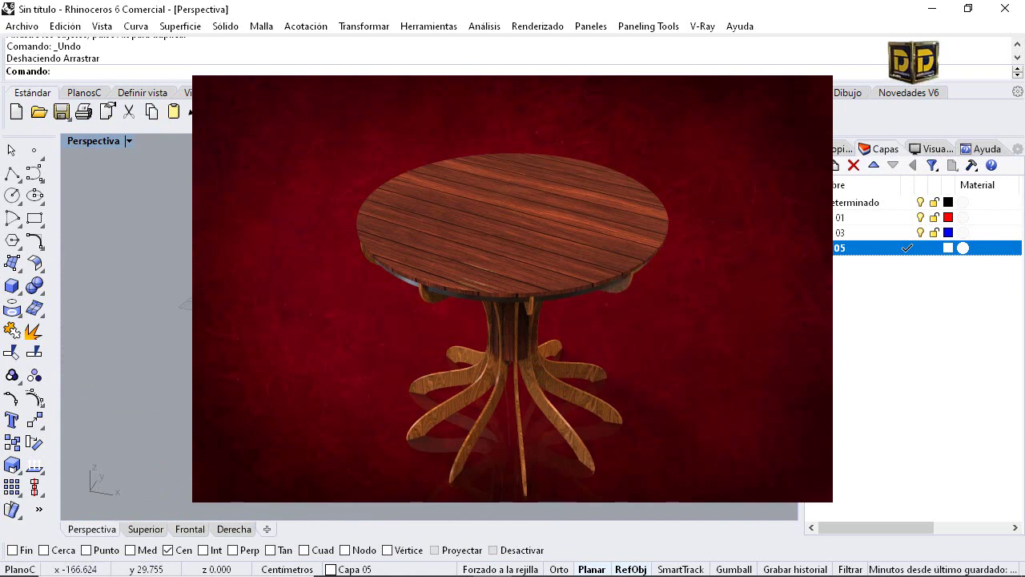
Create a long, narrow box just above the tabletop circle in the top view, wider than the table and extending downward in the front view
{"action": "double_click", "coordinate": [93, 141]}
{"action": "scroll", "coordinate": [300, 280], "scroll_direction": "down", "scroll_amount": 10}
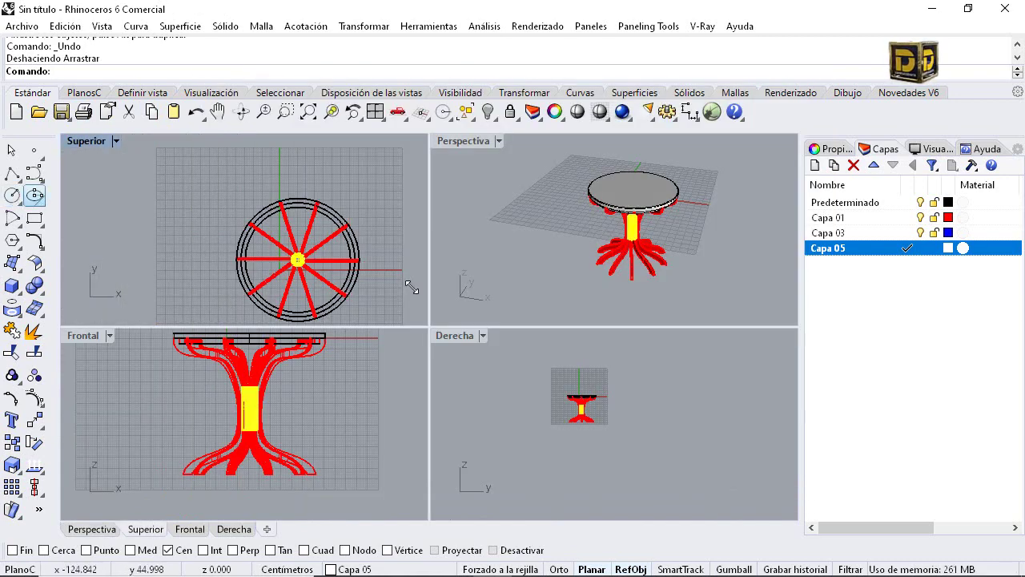
{"action": "left_click", "coordinate": [12, 285]}
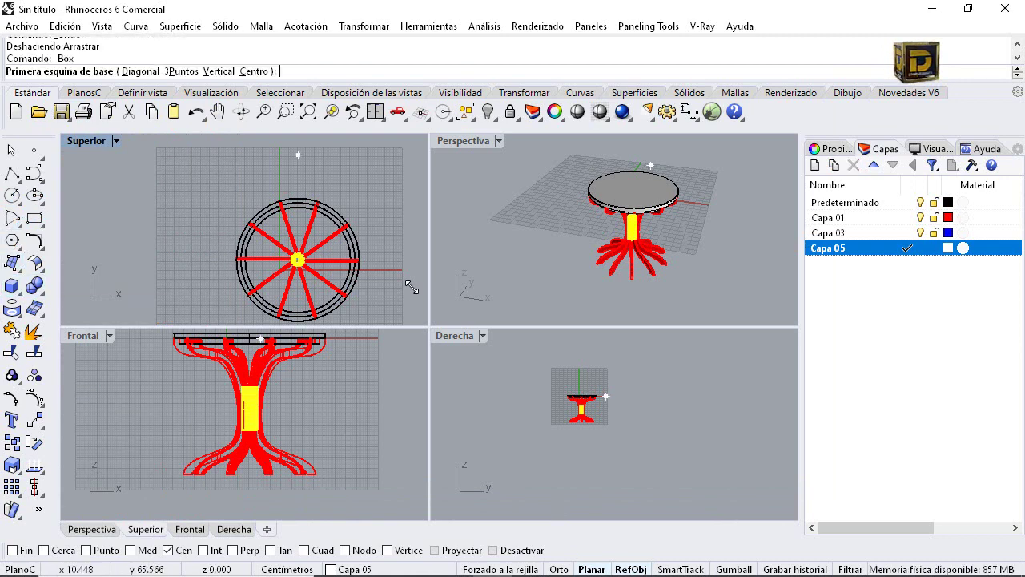
{"action": "left_click", "coordinate": [206, 179]}
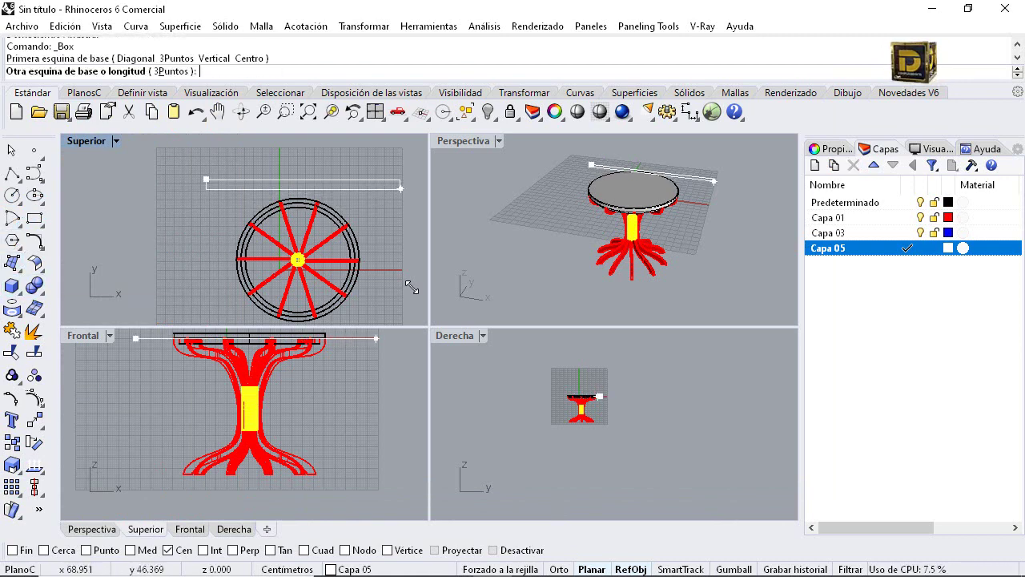
{"action": "left_click", "coordinate": [402, 186]}
{"action": "scroll", "coordinate": [353, 392], "scroll_direction": "down", "scroll_amount": 4}
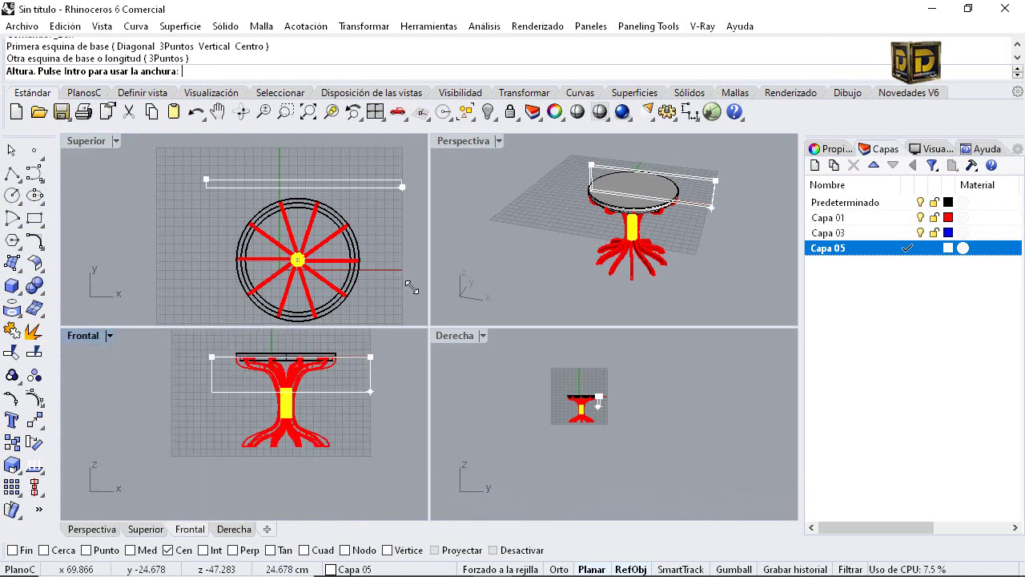
{"action": "left_click", "coordinate": [376, 394]}
Raise the box so it passes through the tabletop's full thickness, and shift it in the top view across the disc's upper part
{"action": "left_click", "coordinate": [369, 394]}
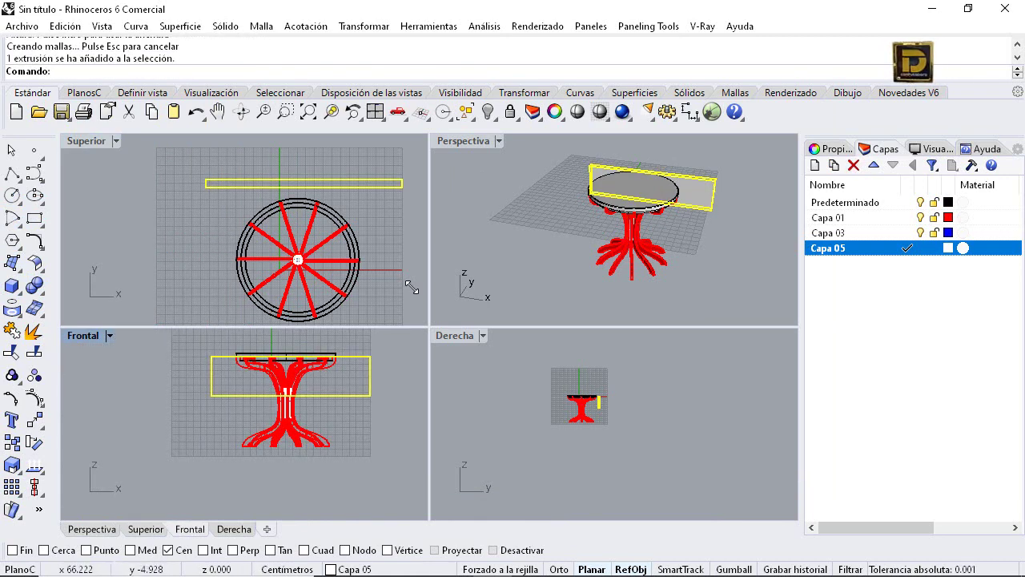
{"action": "left_click_drag", "start_coordinate": [370, 363], "coordinate": [370, 347], "text": "shift"}
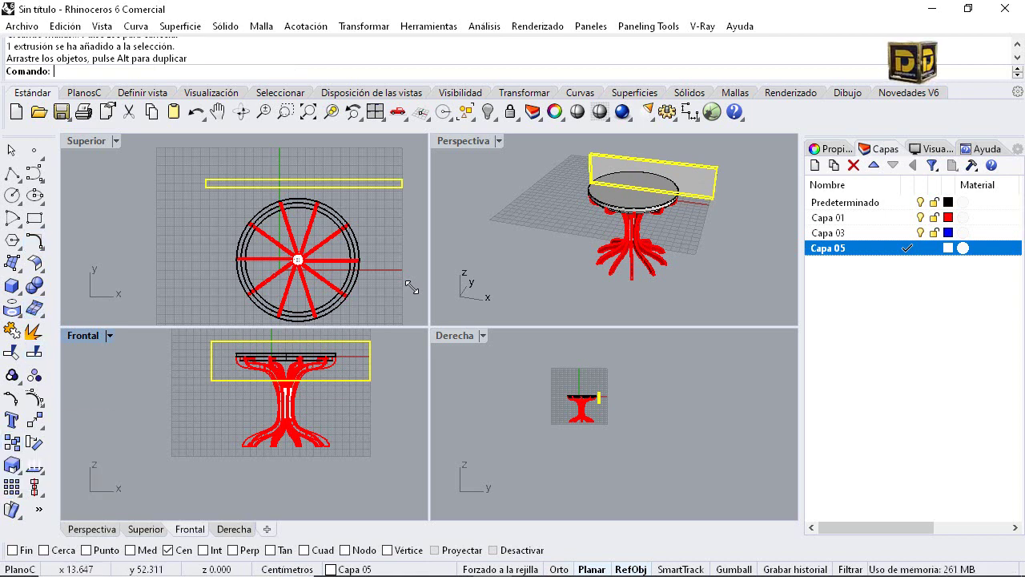
{"action": "left_click_drag", "start_coordinate": [303, 183], "coordinate": [304, 208]}
Copy the box five times straight down across the tabletop in the top view, about 10 cm apart, with object snaps disabled
{"action": "left_click", "coordinate": [12, 442]}
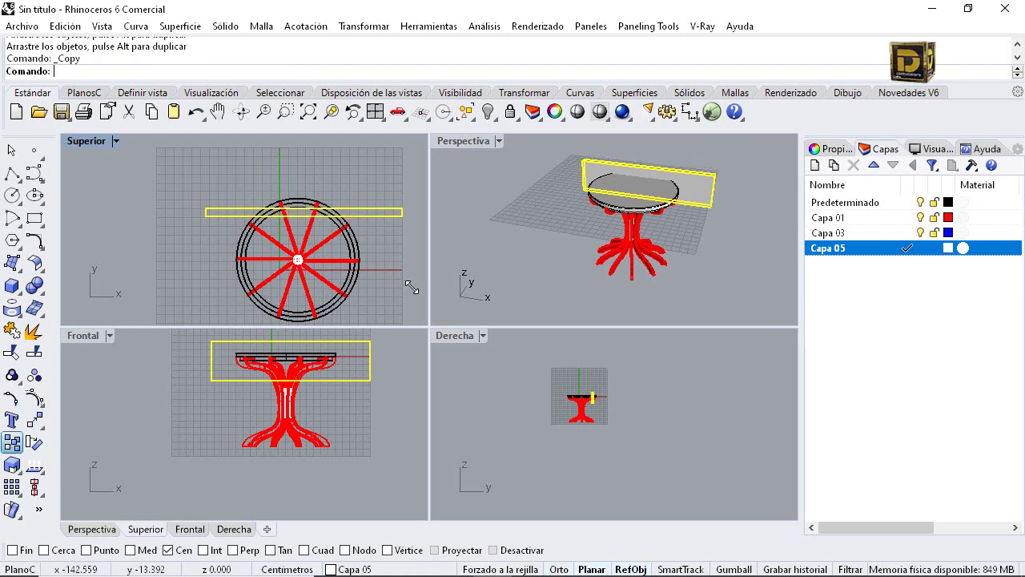
{"action": "double_click", "coordinate": [85, 141]}
{"action": "scroll", "coordinate": [547, 285], "scroll_direction": "down", "scroll_amount": 2}
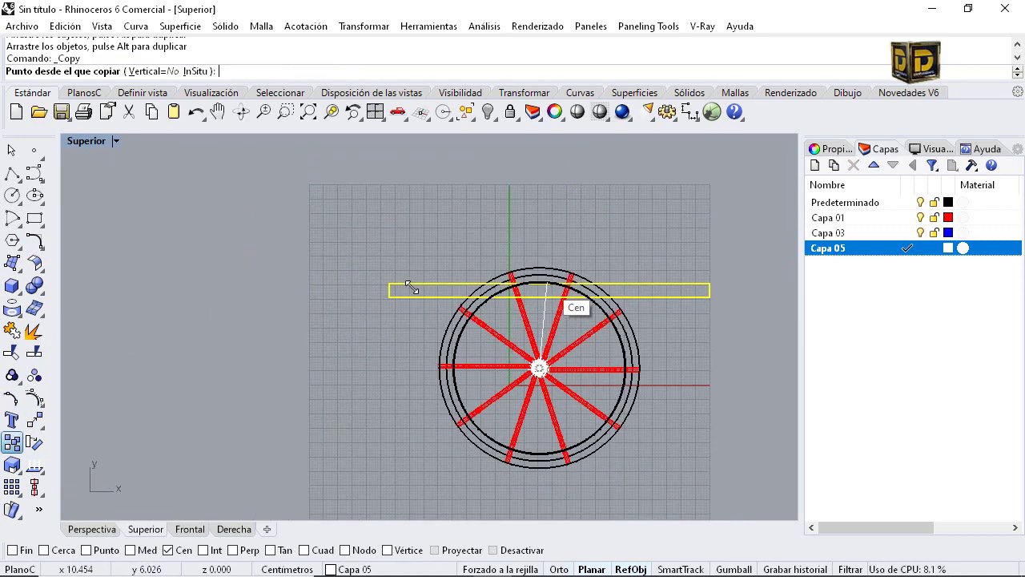
{"action": "scroll", "coordinate": [547, 284], "scroll_direction": "down", "scroll_amount": 2}
{"action": "left_click", "coordinate": [514, 550]}
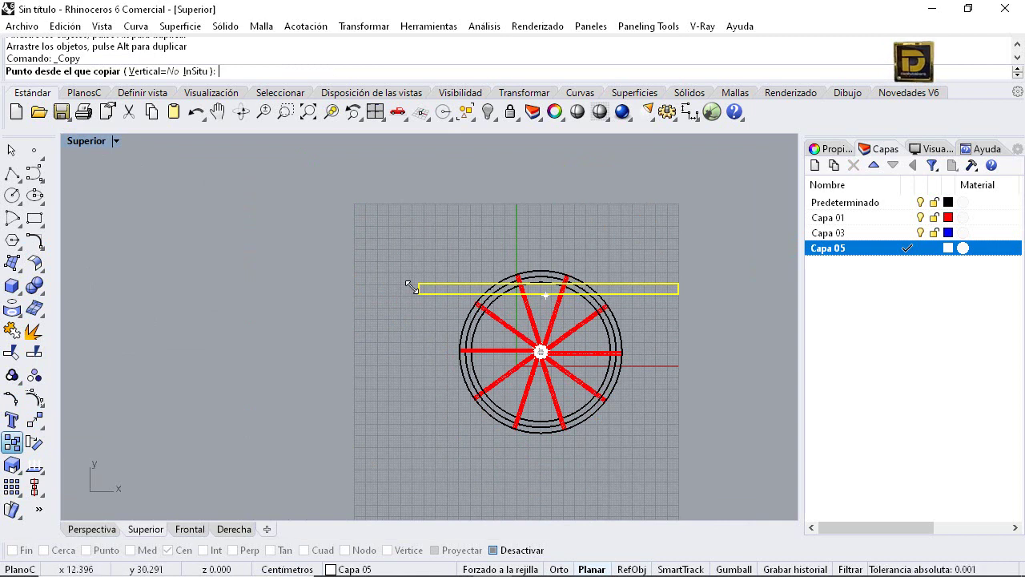
{"action": "left_click", "coordinate": [546, 294]}
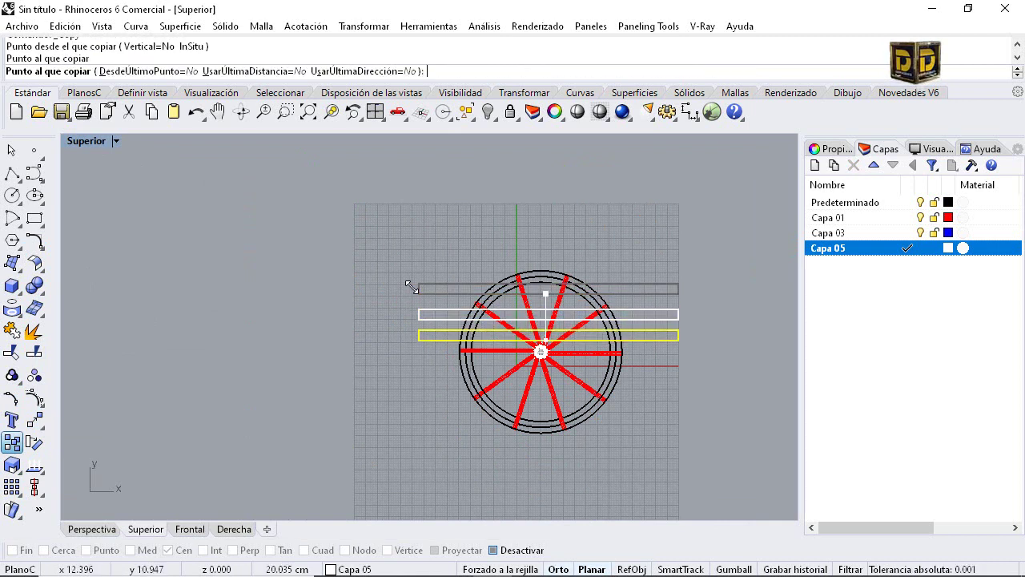
{"action": "left_click", "coordinate": [545, 343]}
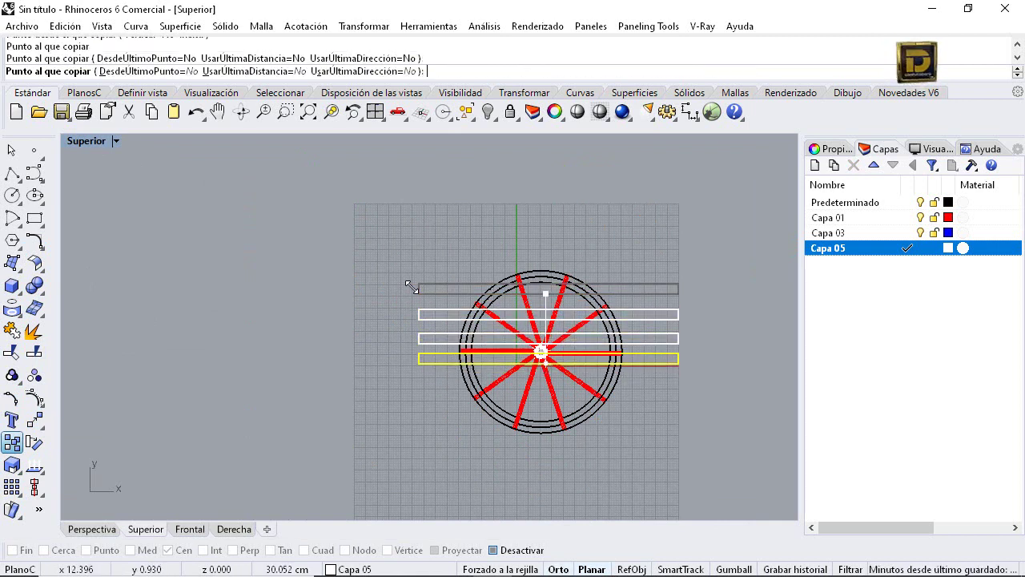
{"action": "left_click", "coordinate": [545, 367]}
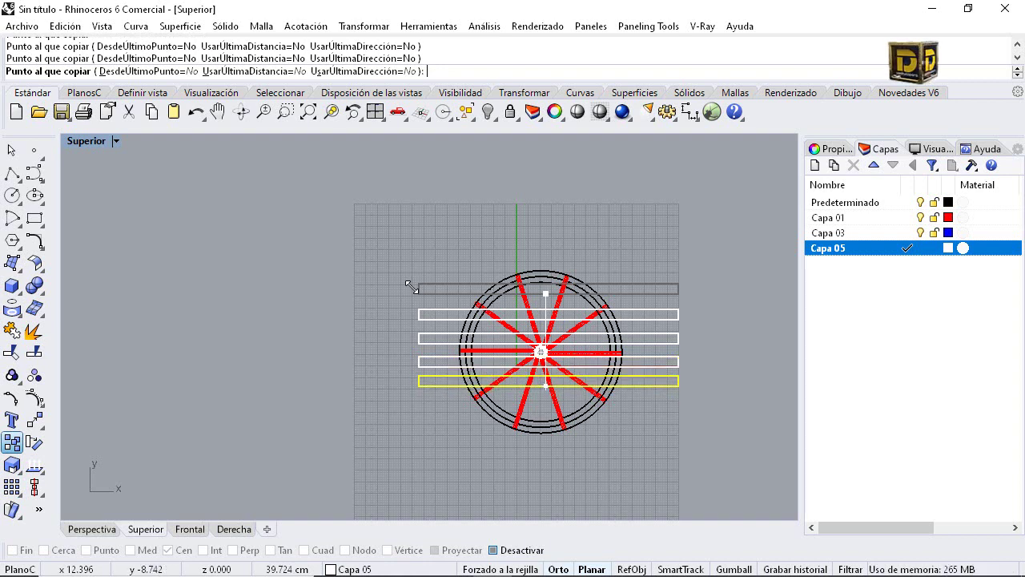
{"action": "left_click", "coordinate": [546, 386]}
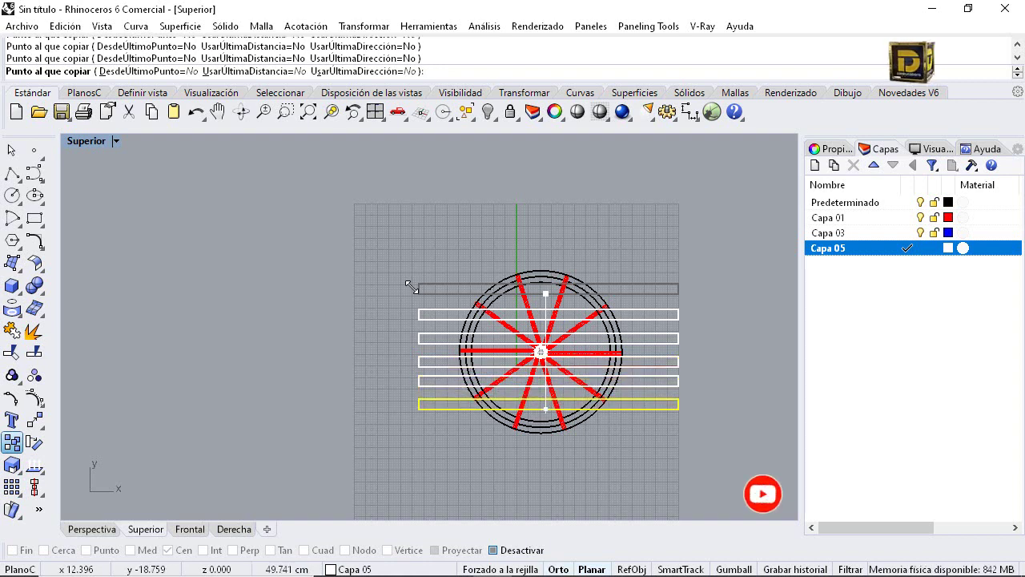
{"action": "left_click", "coordinate": [546, 409]}
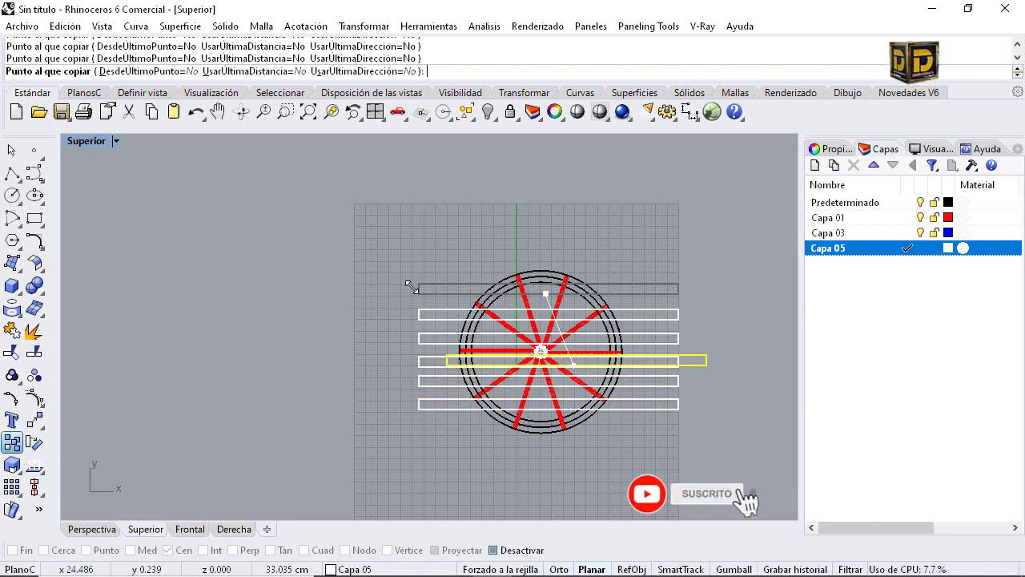
{"action": "key", "text": "Return"}
{"action": "key", "text": "Escape"}
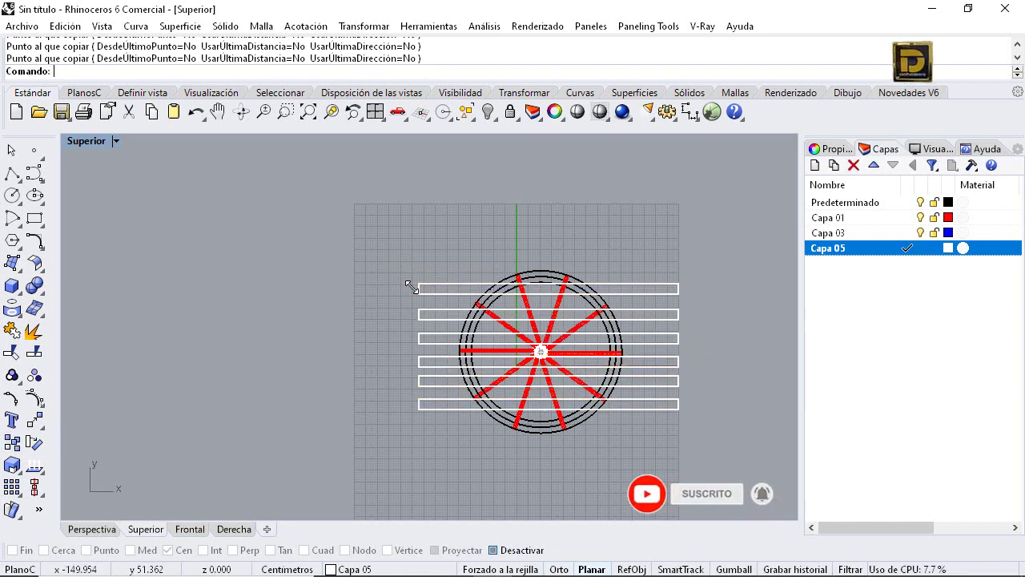
Boolean-split the upper tabletop disc with the six long boxes, and delete the boxes
{"action": "left_click", "coordinate": [38, 289]}
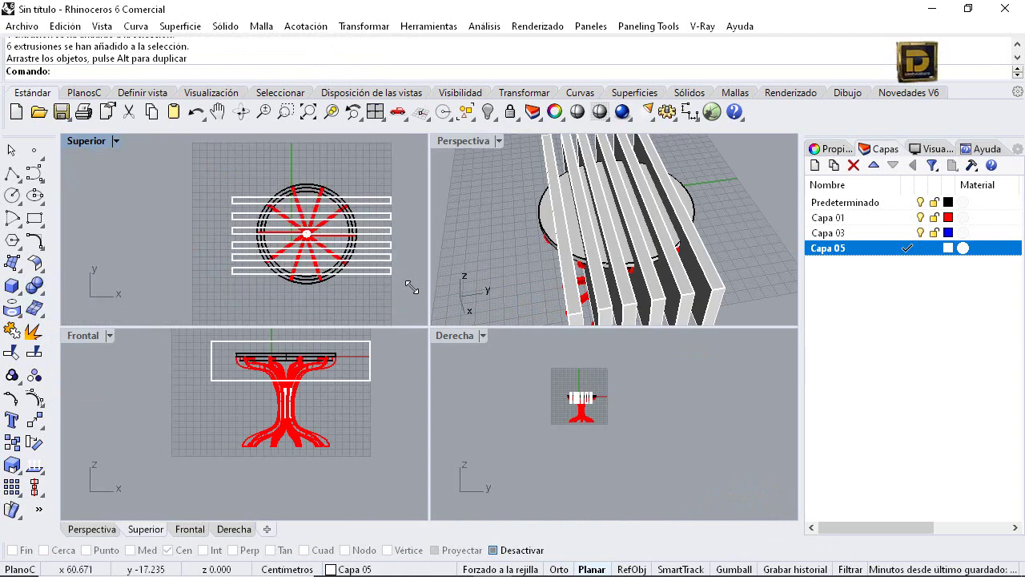
{"action": "left_click", "coordinate": [34, 285]}
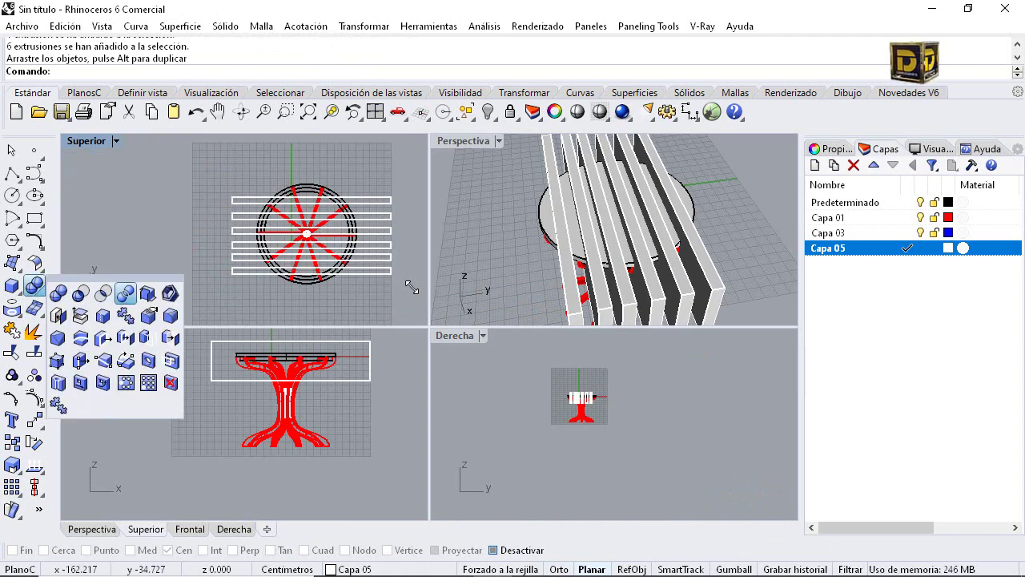
{"action": "left_click", "coordinate": [125, 293]}
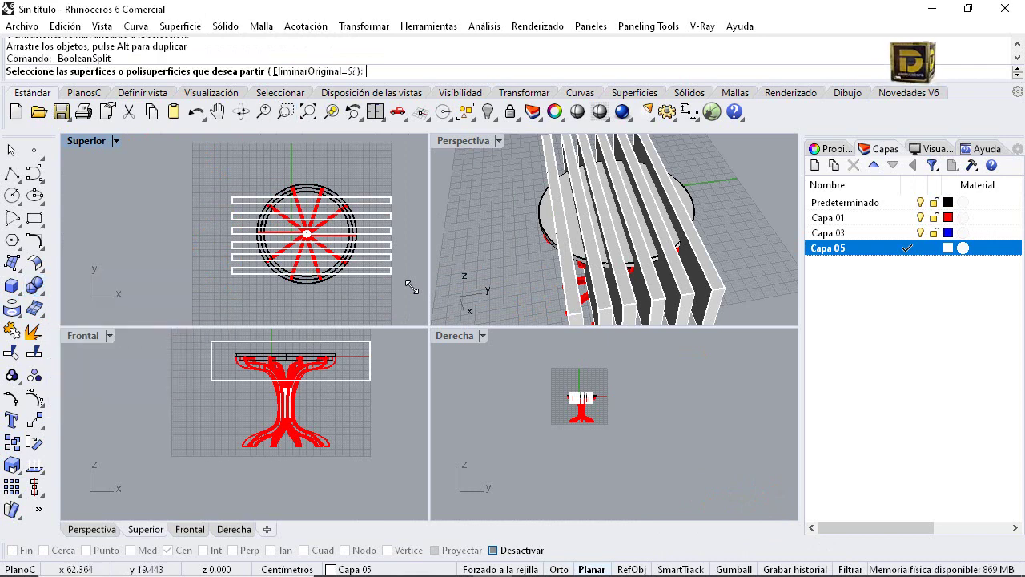
{"action": "left_click", "coordinate": [543, 214]}
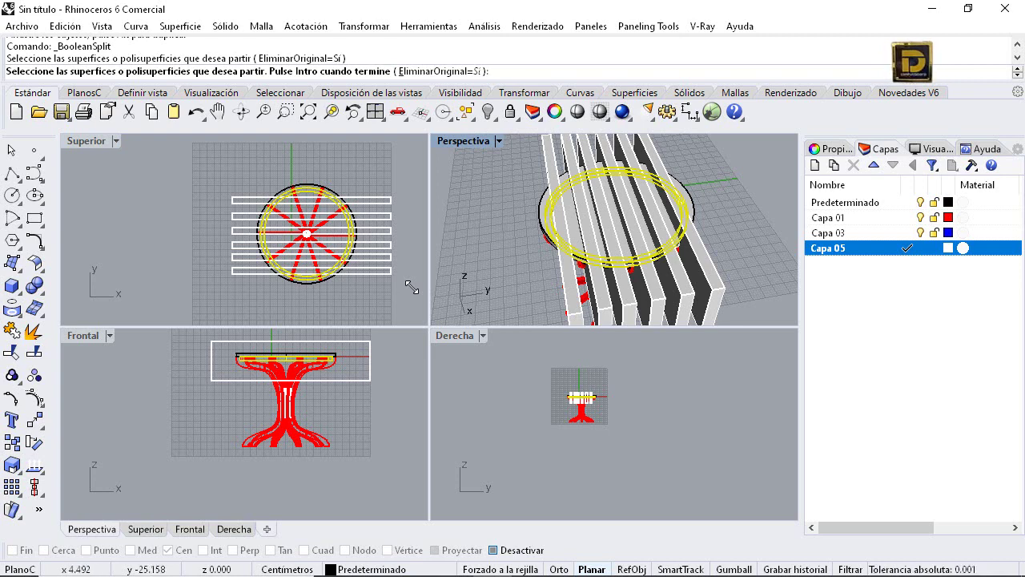
{"action": "left_click", "coordinate": [552, 211], "text": "ctrl"}
{"action": "left_click", "coordinate": [551, 209]}
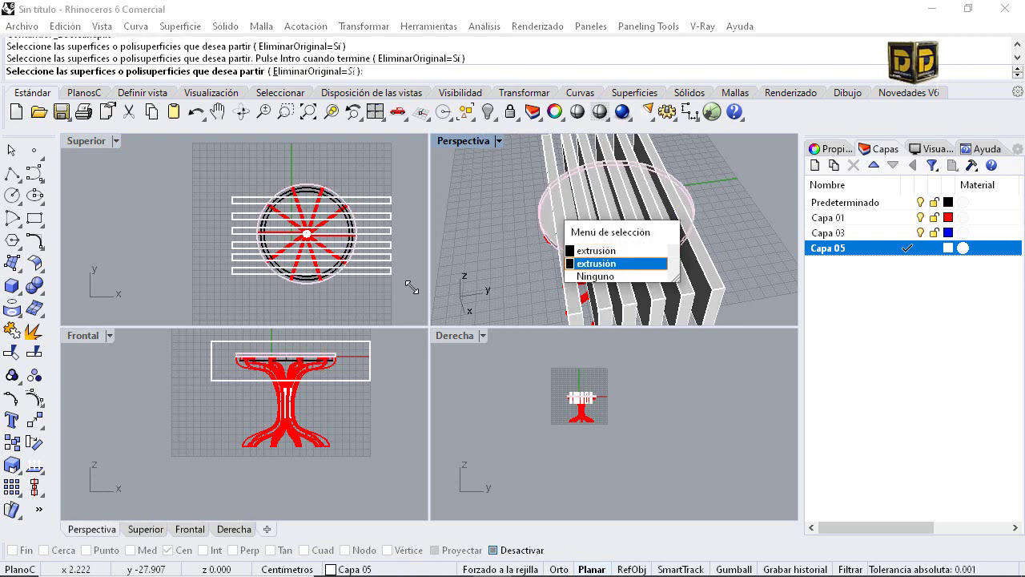
{"action": "left_click", "coordinate": [596, 263]}
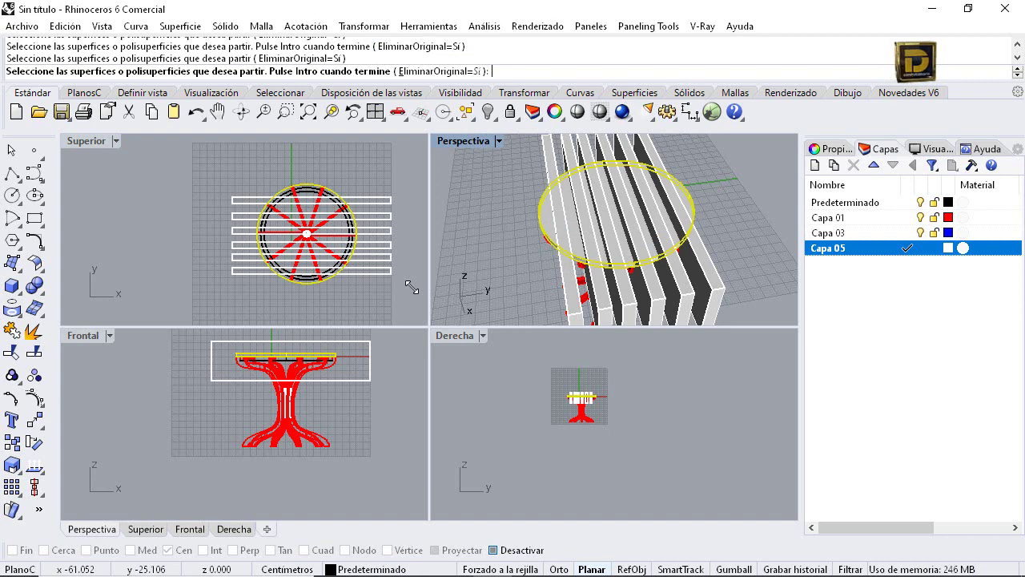
{"action": "key", "text": "Return"}
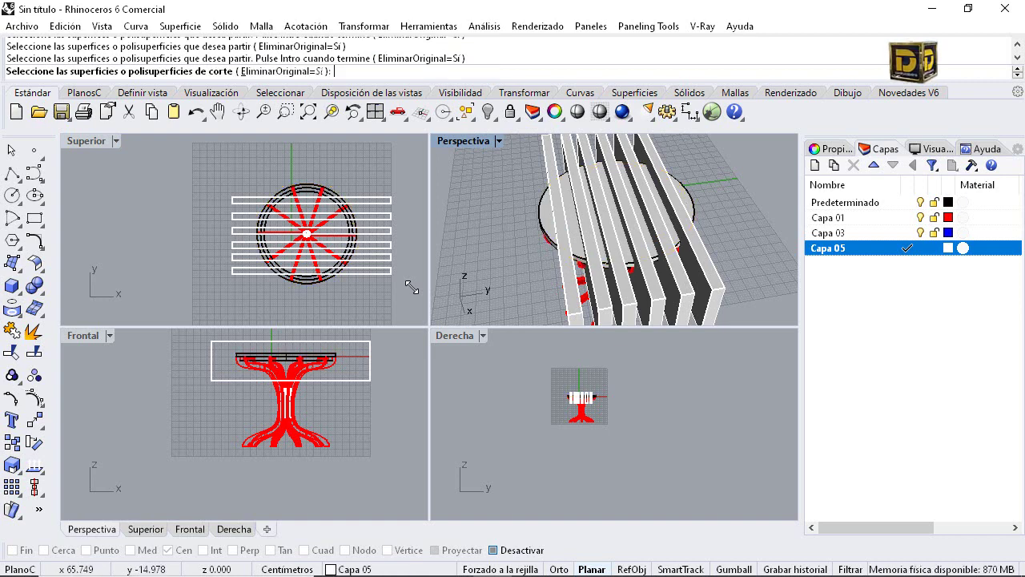
{"action": "left_click_drag", "start_coordinate": [406, 170], "coordinate": [372, 287]}
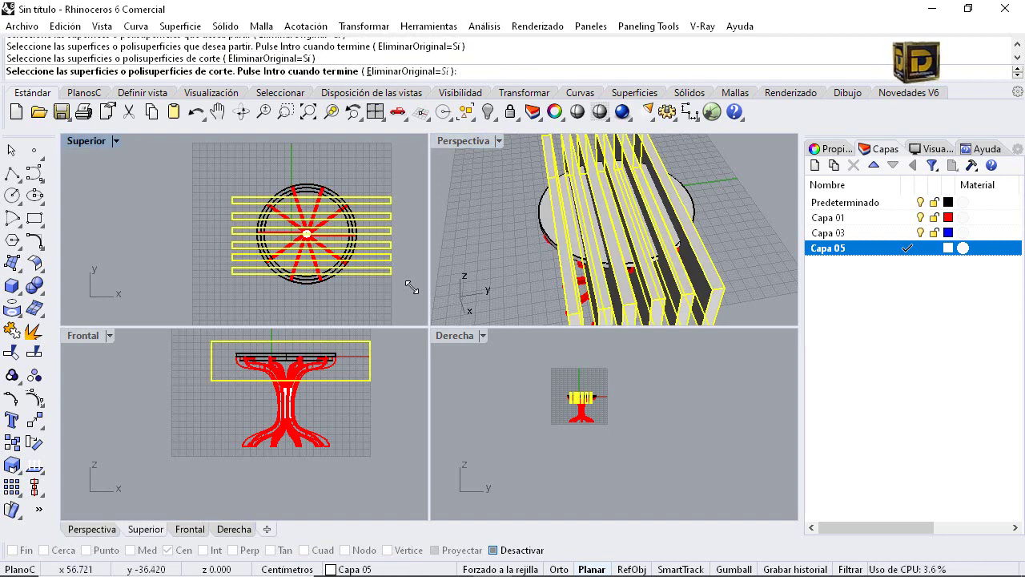
{"action": "key", "text": "Return"}
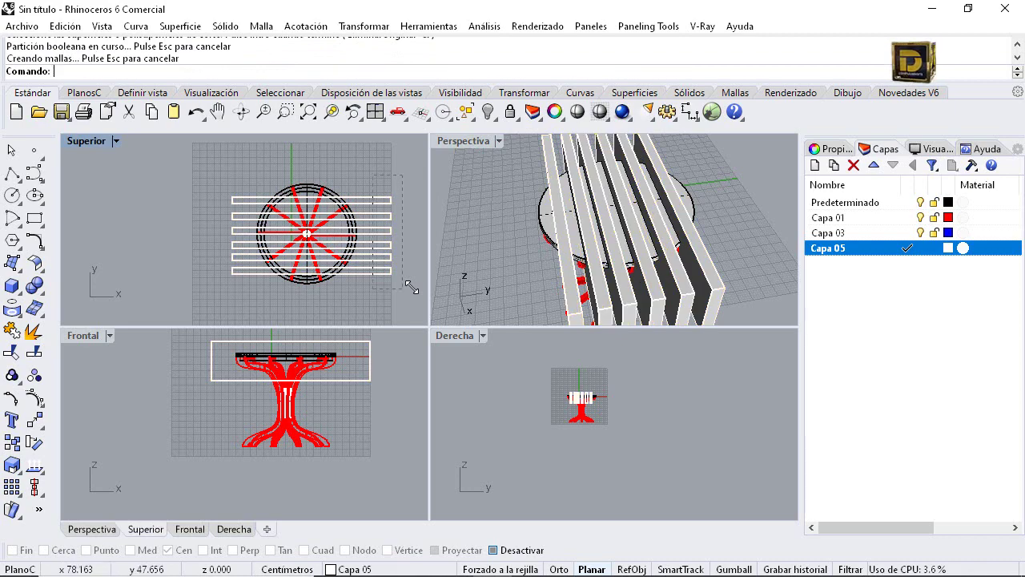
{"action": "left_click_drag", "start_coordinate": [403, 174], "coordinate": [372, 288]}
{"action": "key", "text": "Delete"}
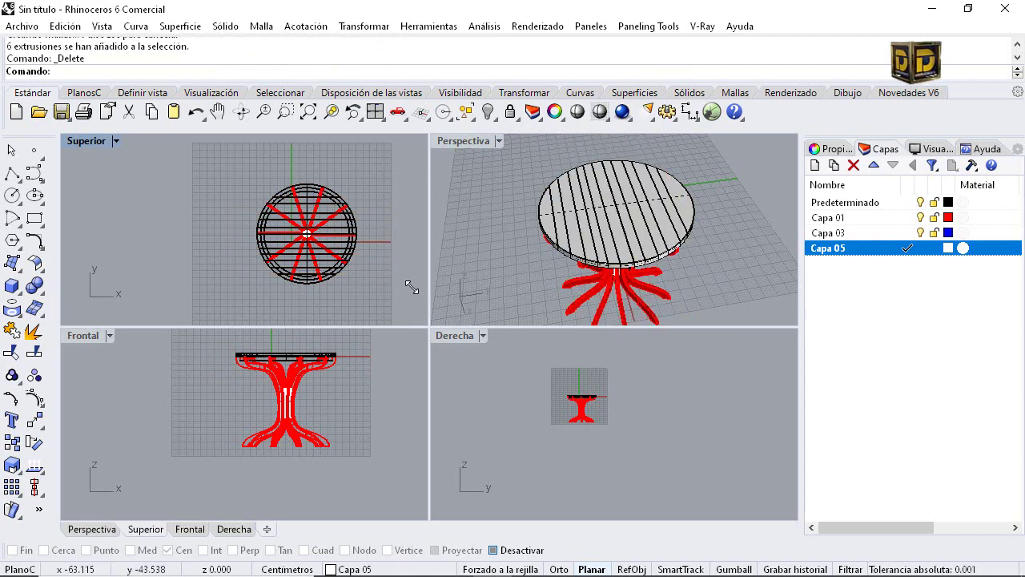
Check the split tabletop in the perspective view by selecting individual planks and viewing them from different angles
{"action": "double_click", "coordinate": [463, 141]}
{"action": "right_click_drag", "start_coordinate": [324, 280], "coordinate": [512, 292]}
{"action": "left_click", "coordinate": [517, 308]}
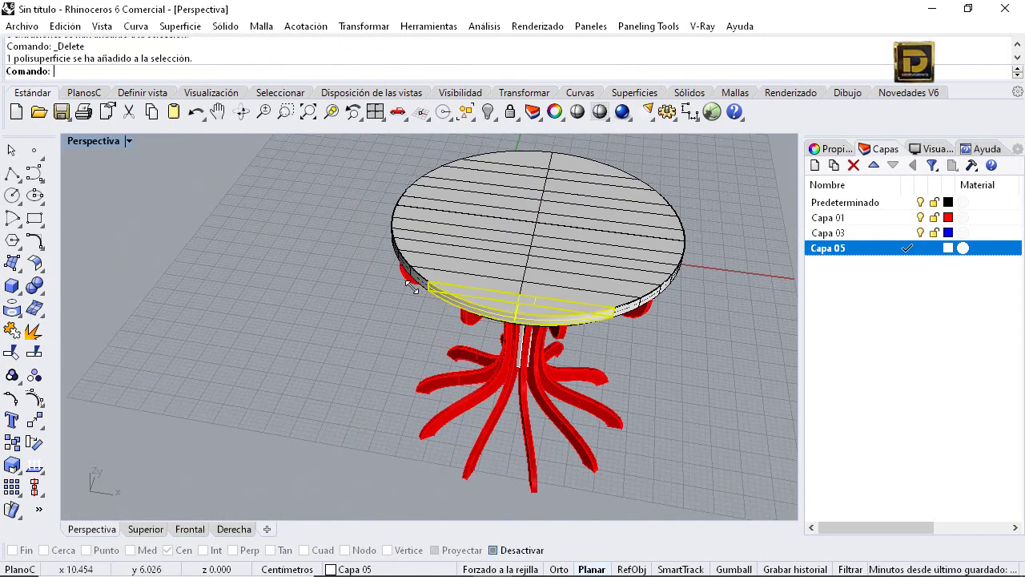
{"action": "left_click", "coordinate": [533, 283]}
{"action": "left_click", "coordinate": [581, 337]}
{"action": "left_click", "coordinate": [578, 263]}
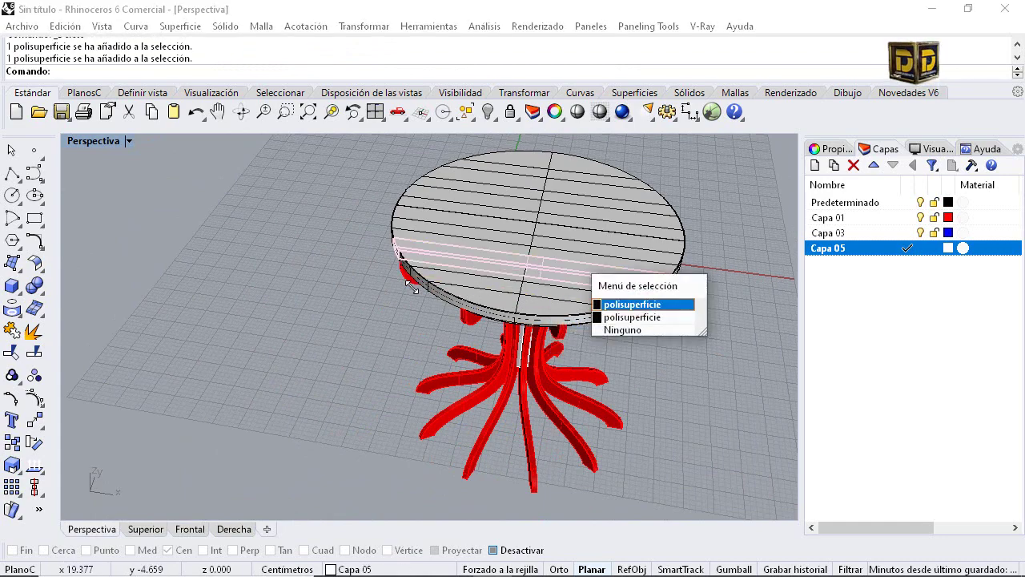
{"action": "key", "text": "Escape"}
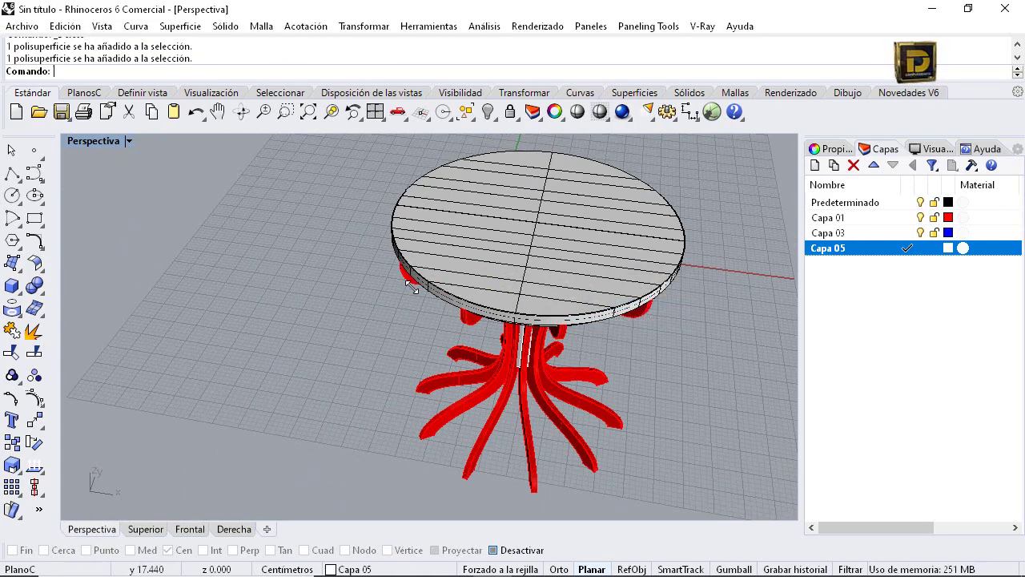
{"action": "right_click_drag", "start_coordinate": [412, 286], "coordinate": [352, 318]}
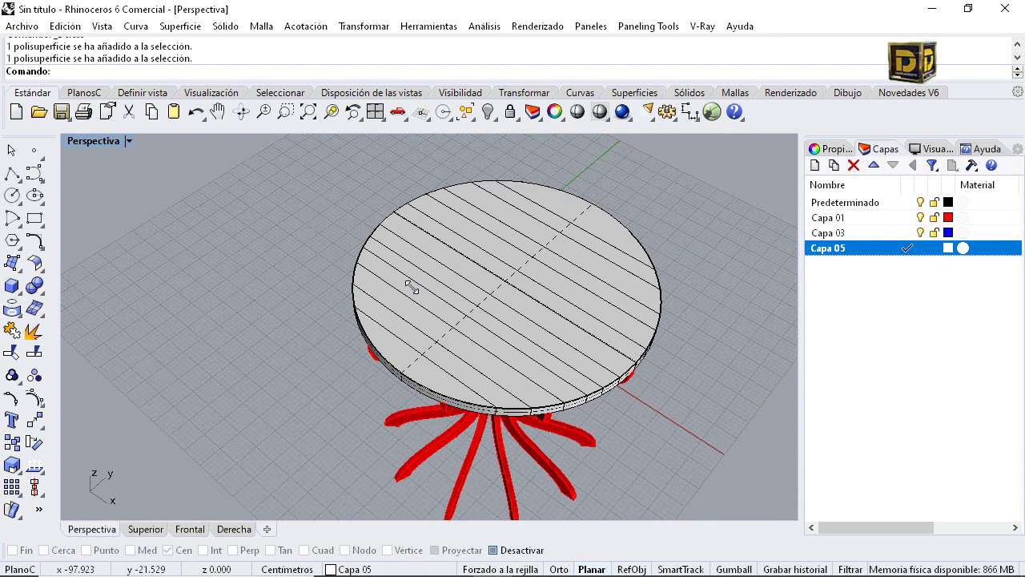
Move the tabletop's uppermost end segment outward about 0.26 cm in the top view, and undo the move
{"action": "key", "text": "ctrl+m"}
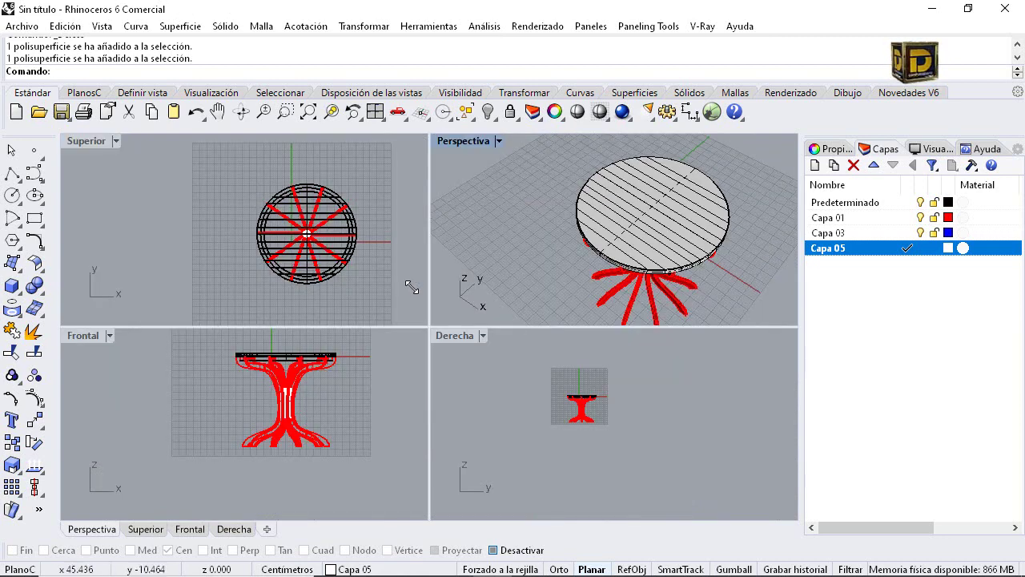
{"action": "scroll", "coordinate": [301, 190], "scroll_direction": "up", "scroll_amount": 10}
{"action": "left_click", "coordinate": [290, 183]}
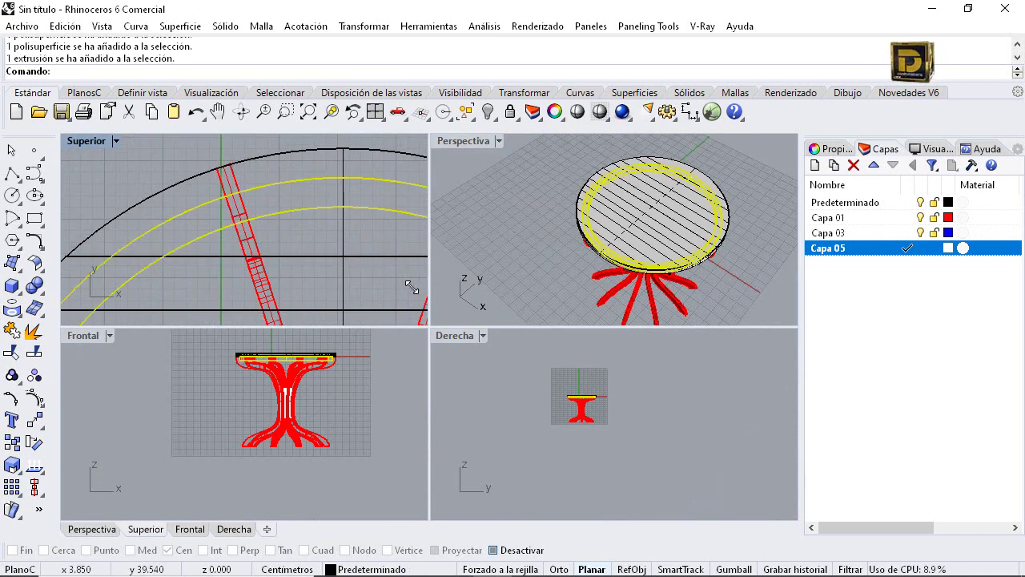
{"action": "left_click", "coordinate": [156, 194]}
{"action": "scroll", "coordinate": [156, 195], "scroll_direction": "down", "scroll_amount": 4}
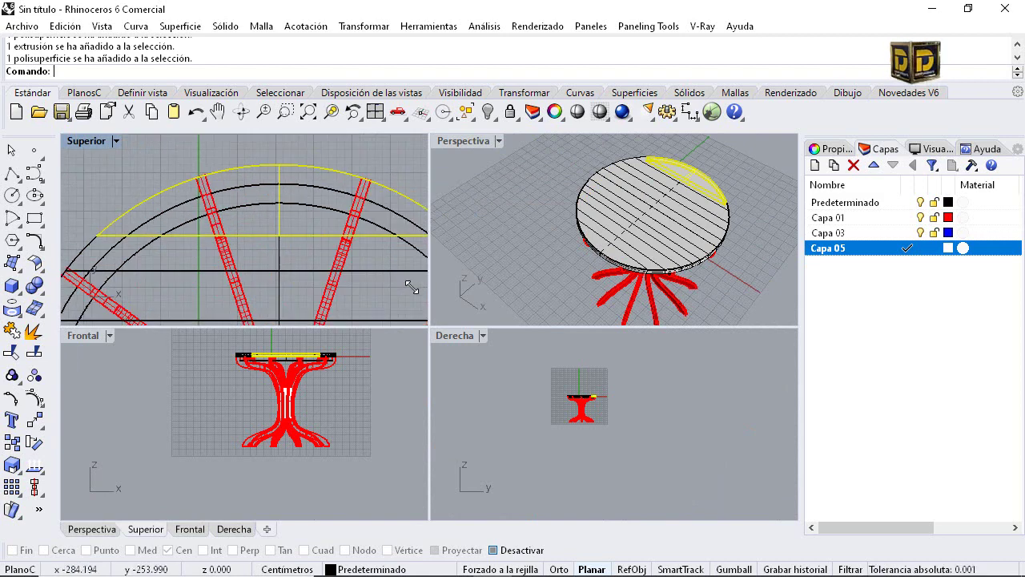
{"action": "key", "text": "ctrl+m"}
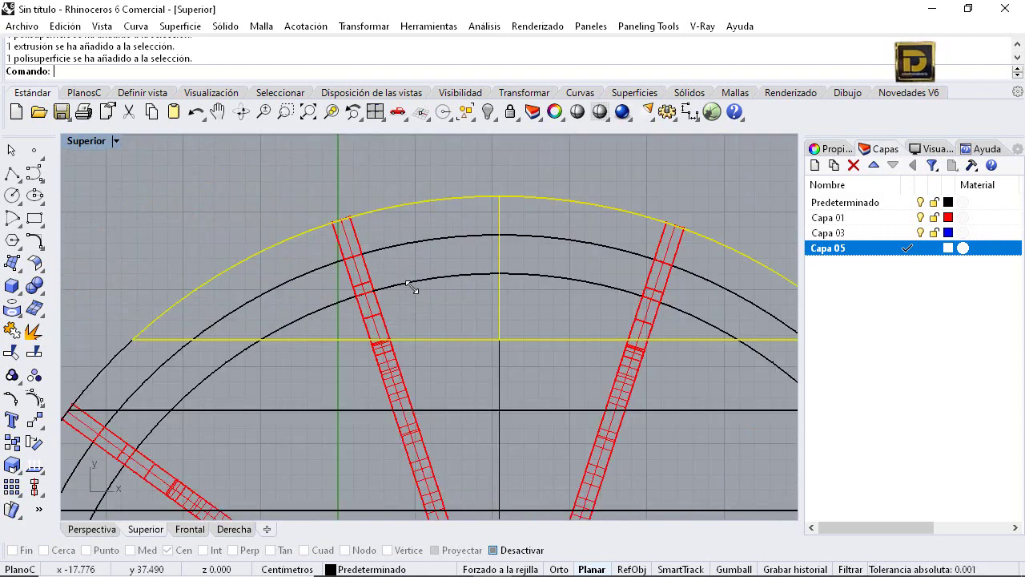
{"action": "left_click_drag", "start_coordinate": [253, 253], "coordinate": [253, 249], "text": "shift"}
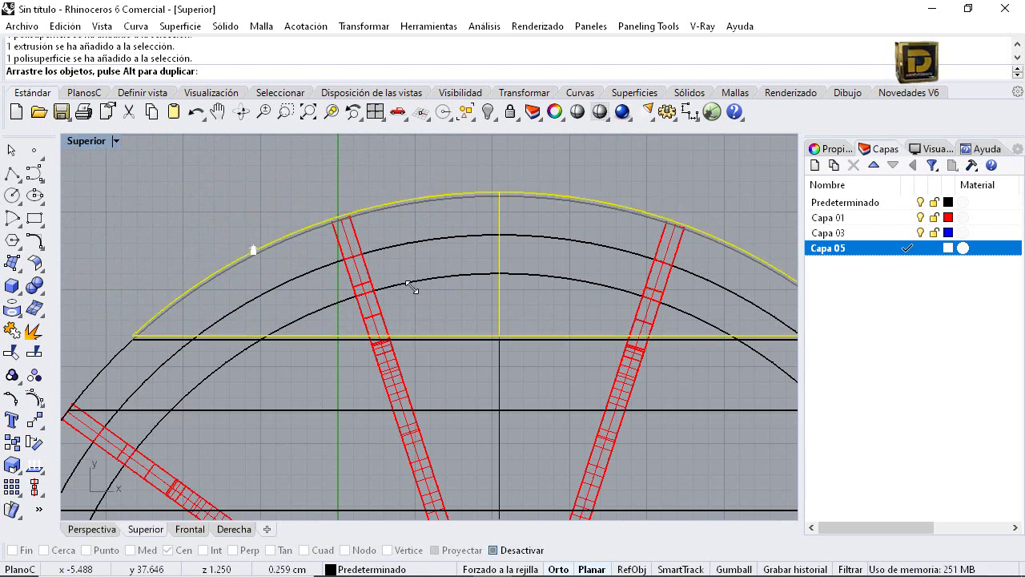
{"action": "key", "text": "Escape"}
{"action": "key", "text": "ctrl+m"}
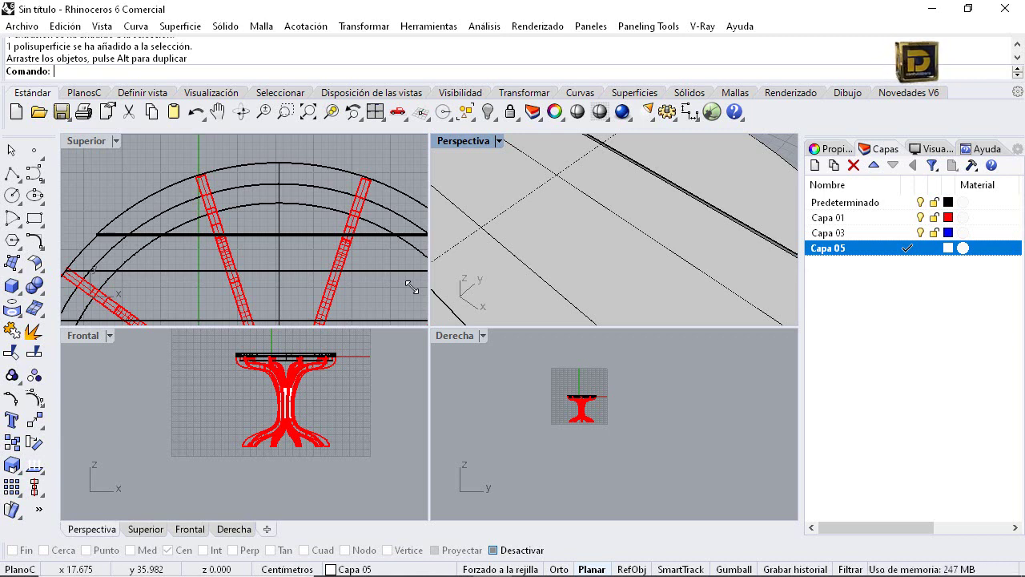
{"action": "key", "text": "ctrl+z"}
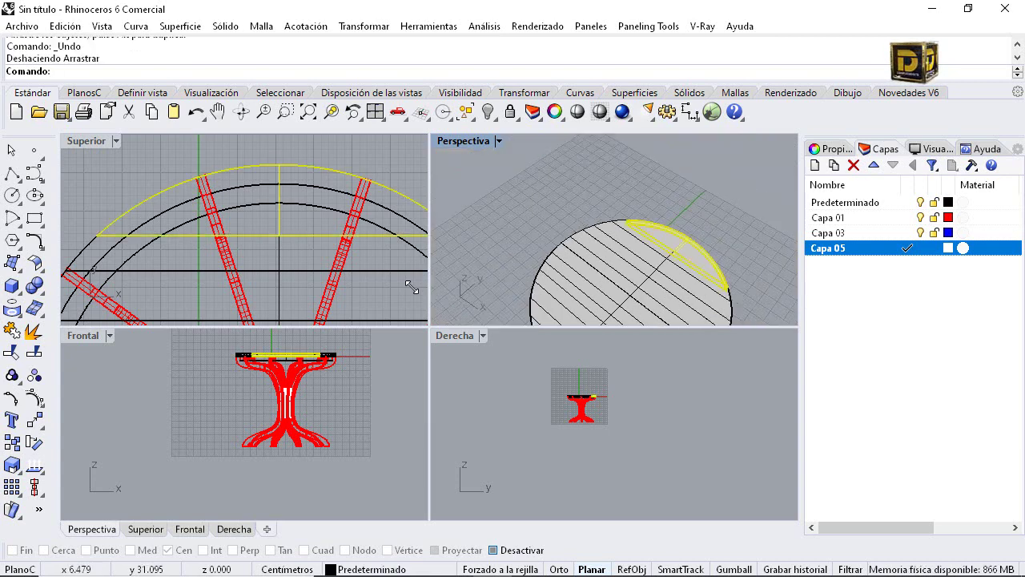
{"action": "key", "text": "Escape"}
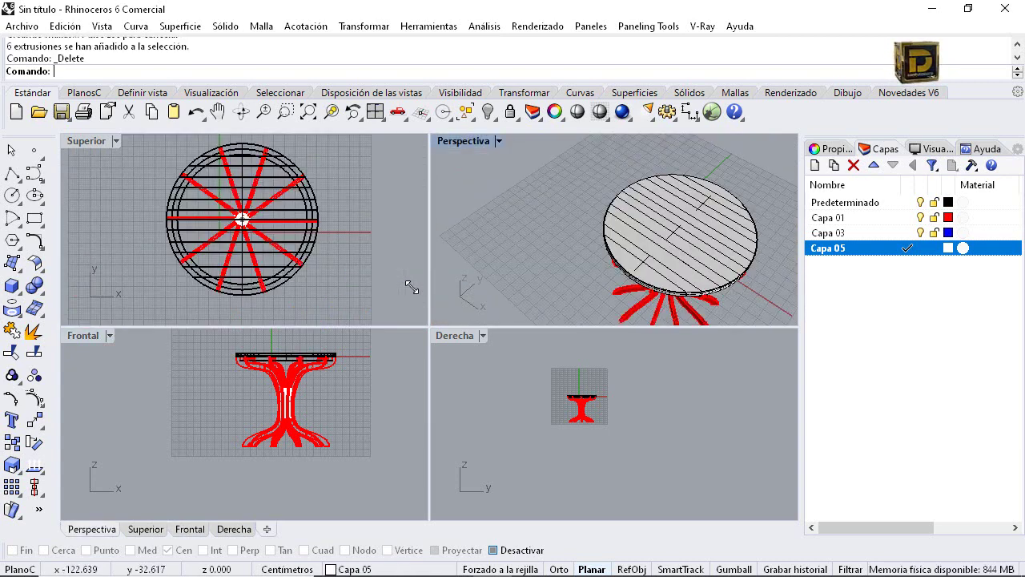
Examine the planked tabletop from above and the whole table from a low side angle in the perspective view
{"action": "key", "text": "ctrl+m"}
{"action": "key", "text": "Left"}
{"action": "key", "text": "Left"}
{"action": "key", "text": "Left"}
{"action": "key", "text": "Left"}
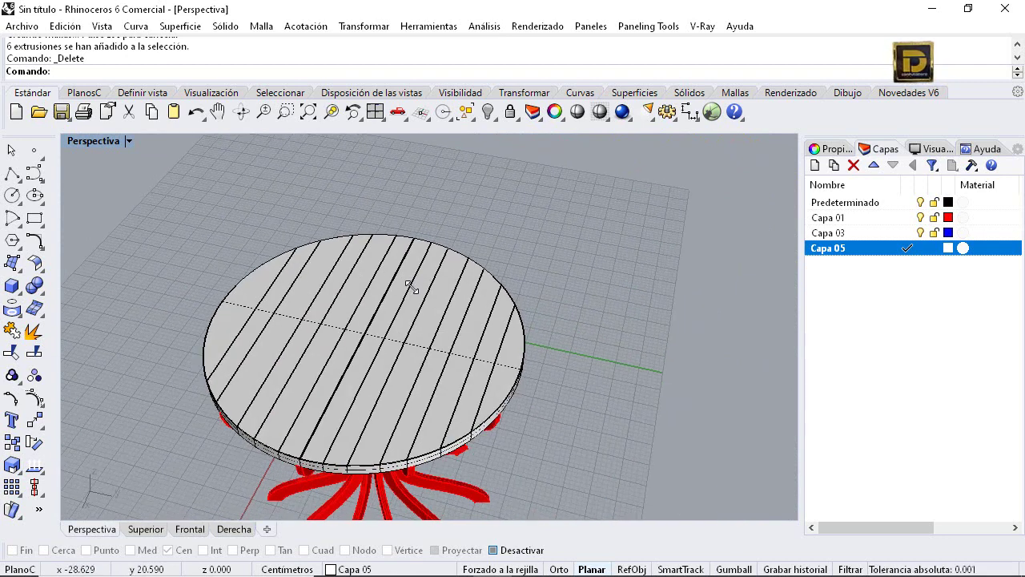
{"action": "scroll", "coordinate": [412, 286], "scroll_direction": "down", "scroll_amount": 6}
{"action": "right_click_drag", "start_coordinate": [411, 287], "coordinate": [439, 210]}
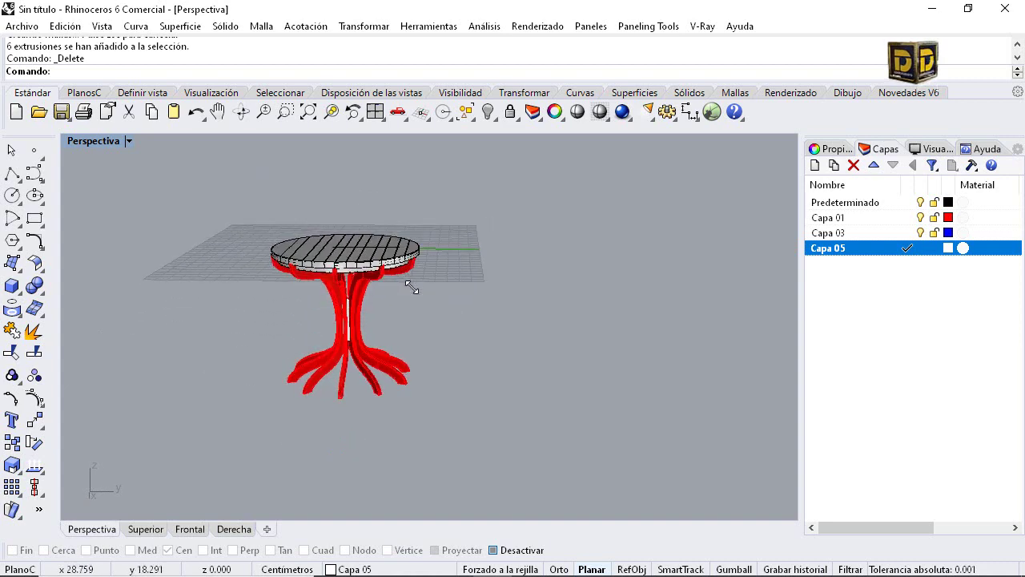
Isolate the single leg along the positive X direction together with the planked tabletop, its ring and the grooved central cylinder
{"action": "key", "text": "ctrl+m"}
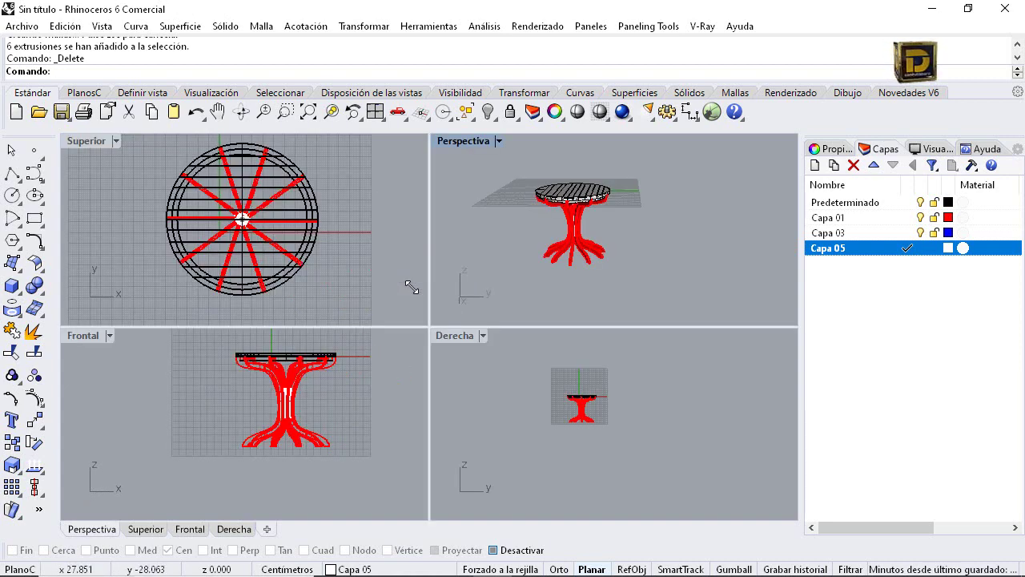
{"action": "scroll", "coordinate": [306, 401], "scroll_direction": "up", "scroll_amount": 8}
{"action": "scroll", "coordinate": [292, 213], "scroll_direction": "up", "scroll_amount": 8}
{"action": "left_click", "coordinate": [281, 228]}
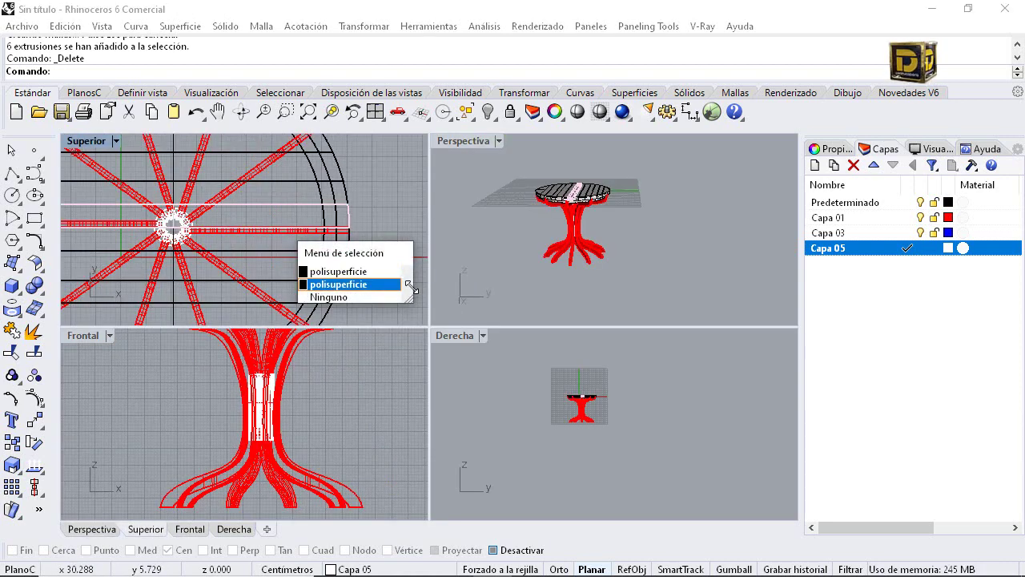
{"action": "left_click", "coordinate": [338, 284]}
{"action": "scroll", "coordinate": [292, 235], "scroll_direction": "up", "scroll_amount": 6}
{"action": "left_click", "coordinate": [299, 229]}
{"action": "scroll", "coordinate": [401, 242], "scroll_direction": "down", "scroll_amount": 8}
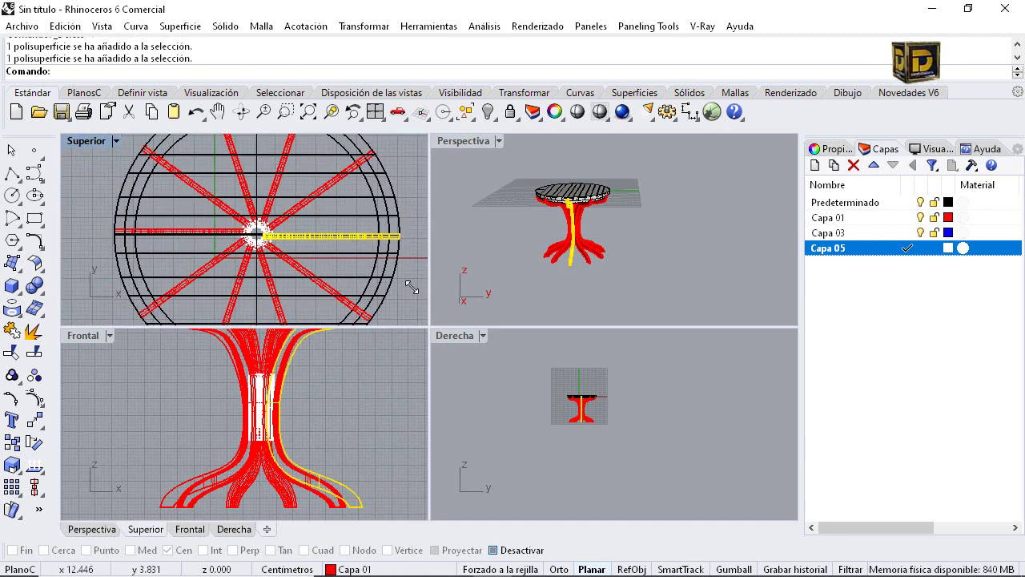
{"action": "scroll", "coordinate": [412, 288], "scroll_direction": "up", "scroll_amount": 5}
{"action": "scroll", "coordinate": [411, 288], "scroll_direction": "down", "scroll_amount": 4}
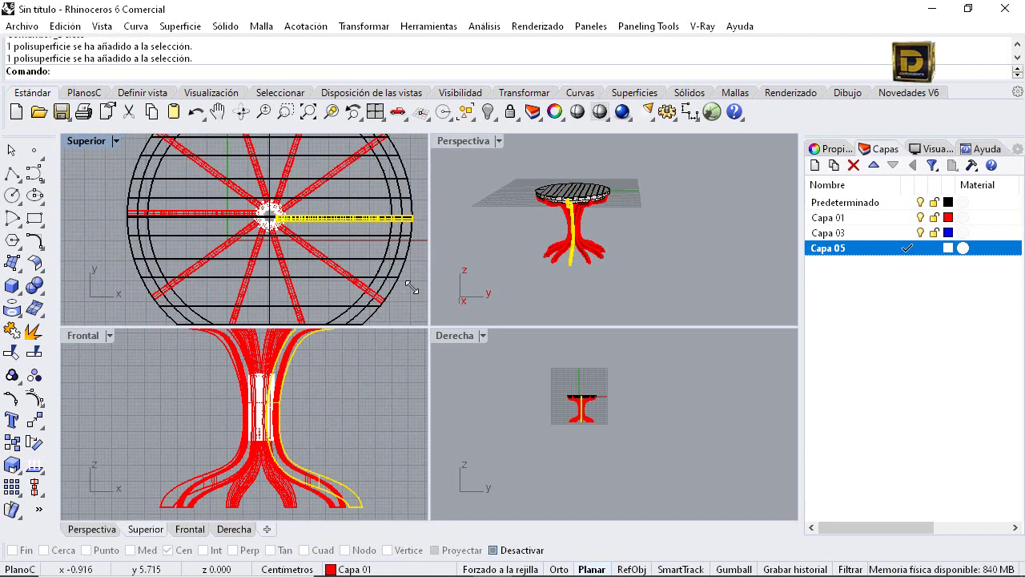
{"action": "scroll", "coordinate": [570, 188], "scroll_direction": "up", "scroll_amount": 2}
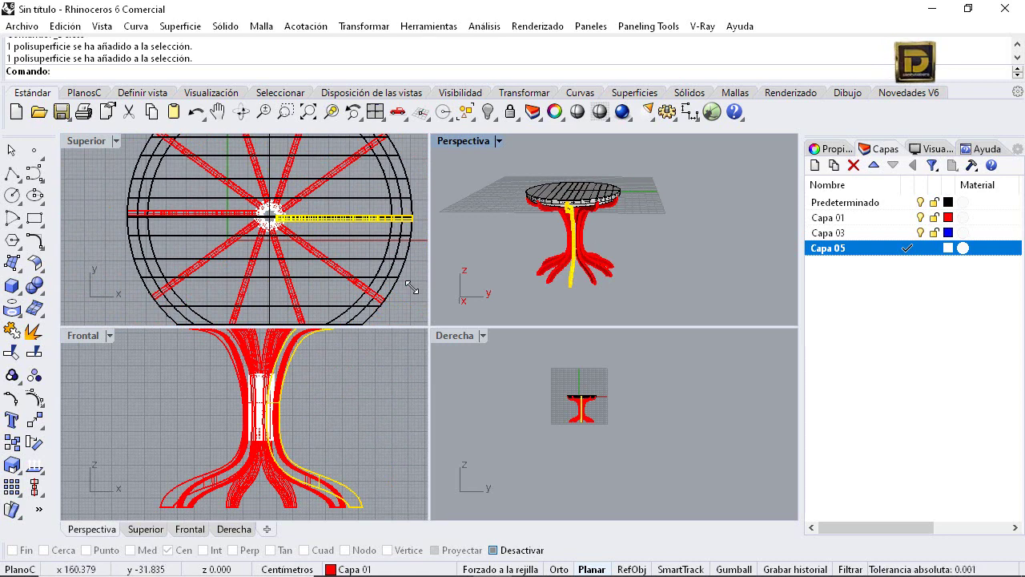
{"action": "scroll", "coordinate": [284, 436], "scroll_direction": "down", "scroll_amount": 4}
{"action": "left_click_drag", "start_coordinate": [368, 395], "coordinate": [202, 355]}
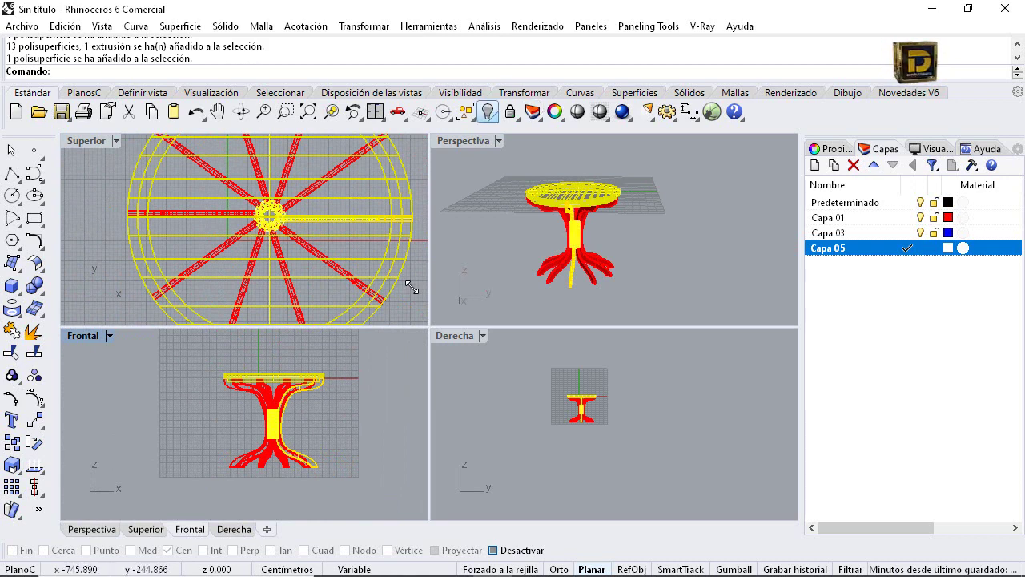
{"action": "left_click", "coordinate": [488, 111]}
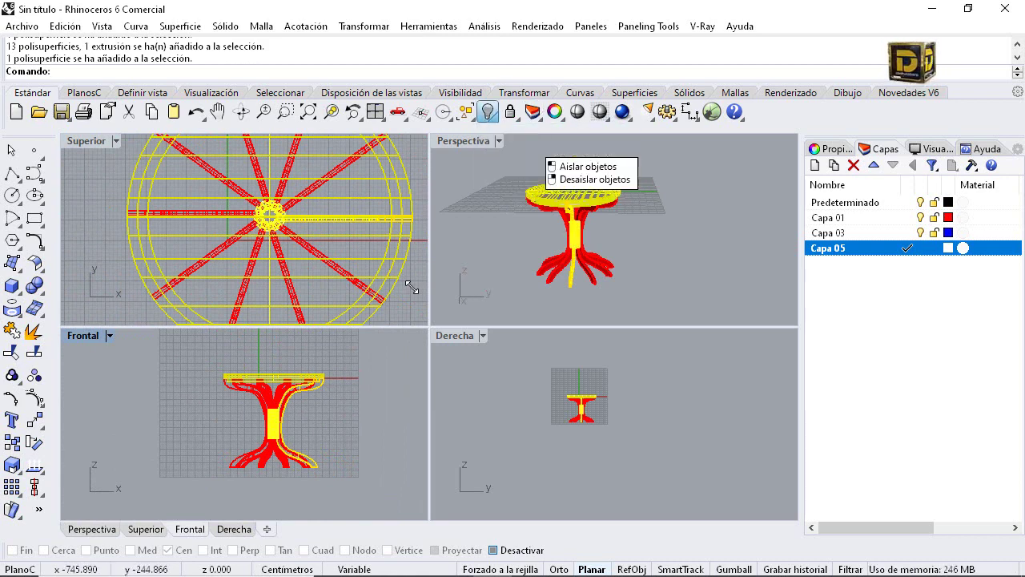
{"action": "left_click", "coordinate": [556, 142]}
{"action": "key", "text": "Escape"}
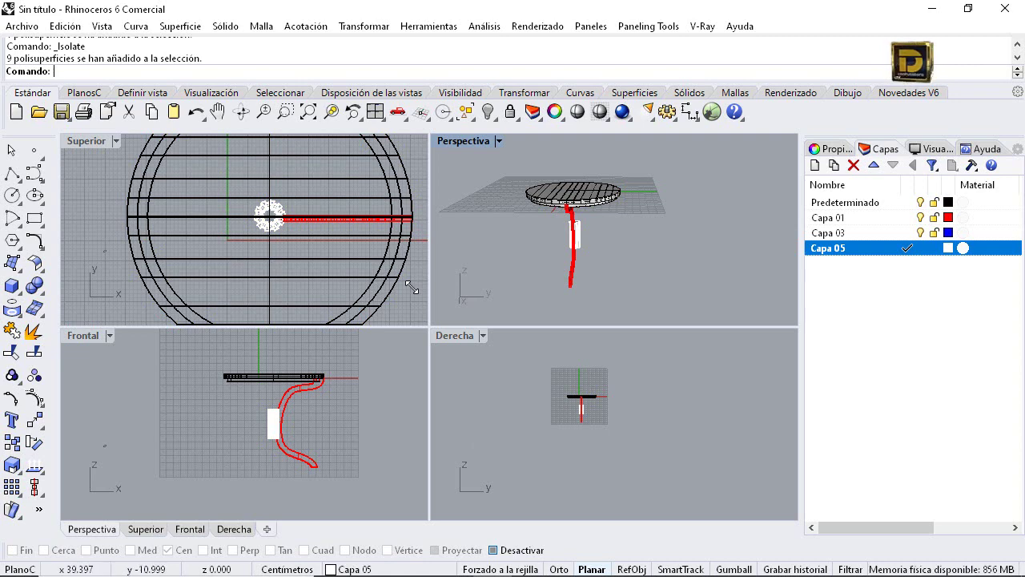
Examine the isolated leg against the tabletop and the central cylinder in the top, perspective and front views
{"action": "scroll", "coordinate": [412, 287], "scroll_direction": "down", "scroll_amount": 1}
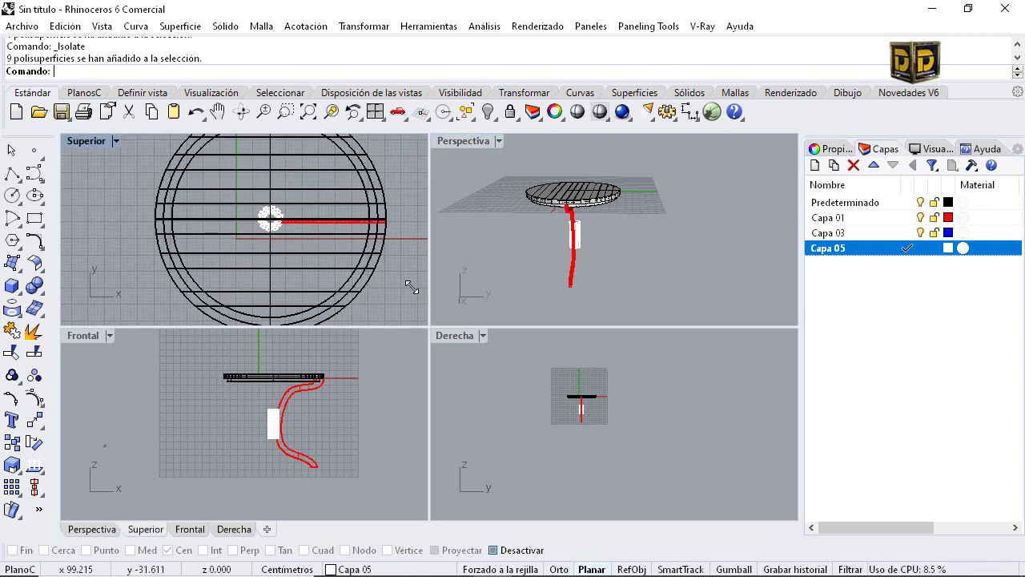
{"action": "scroll", "coordinate": [566, 201], "scroll_direction": "up", "scroll_amount": 6}
{"action": "left_click", "coordinate": [562, 205]}
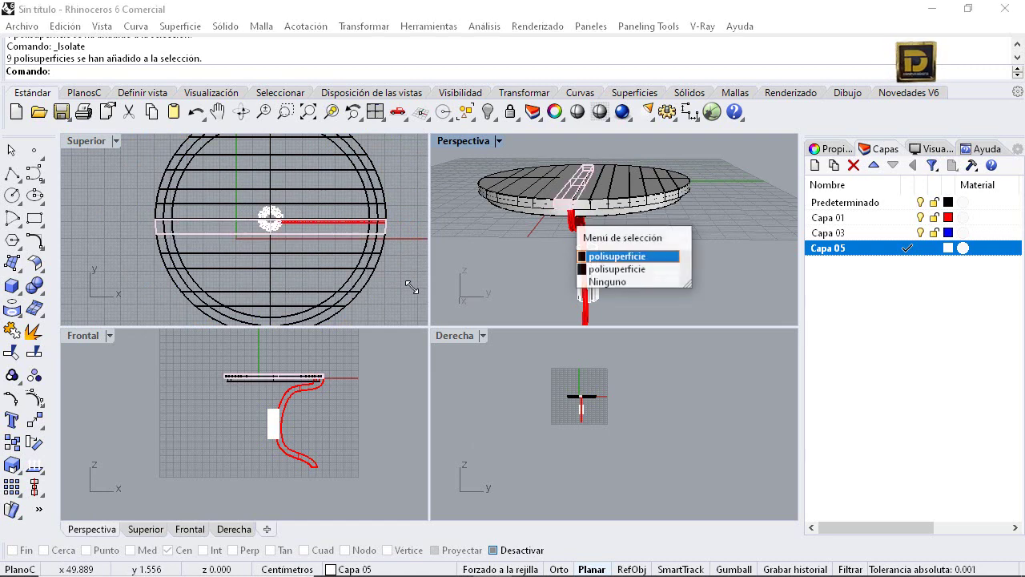
{"action": "key", "text": "Escape"}
{"action": "scroll", "coordinate": [277, 418], "scroll_direction": "up", "scroll_amount": 18}
{"action": "scroll", "coordinate": [268, 249], "scroll_direction": "down", "scroll_amount": 6}
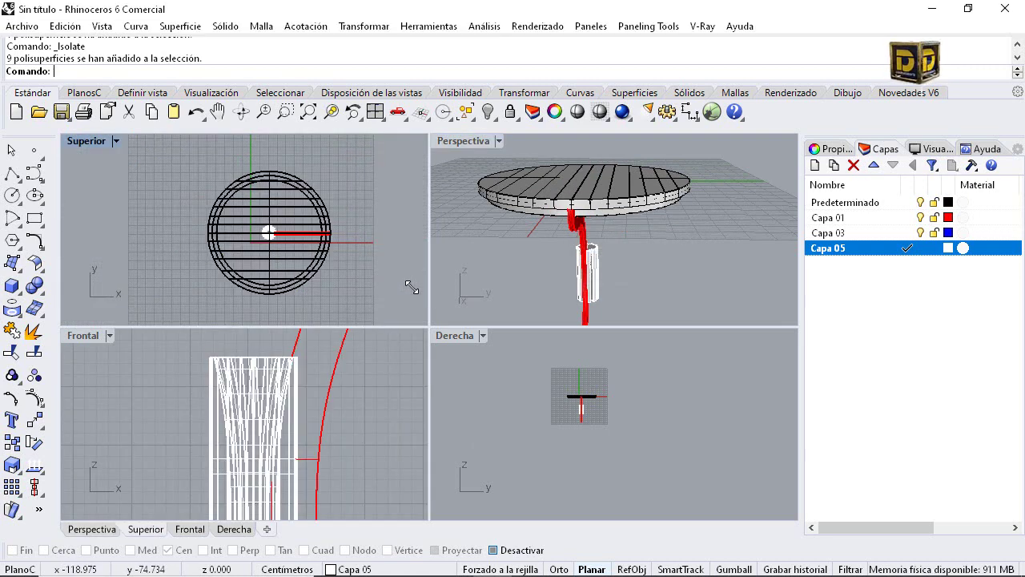
Copy the ring beneath the tabletop to an empty area beside the table along positive X in the top view
{"action": "left_click", "coordinate": [547, 207]}
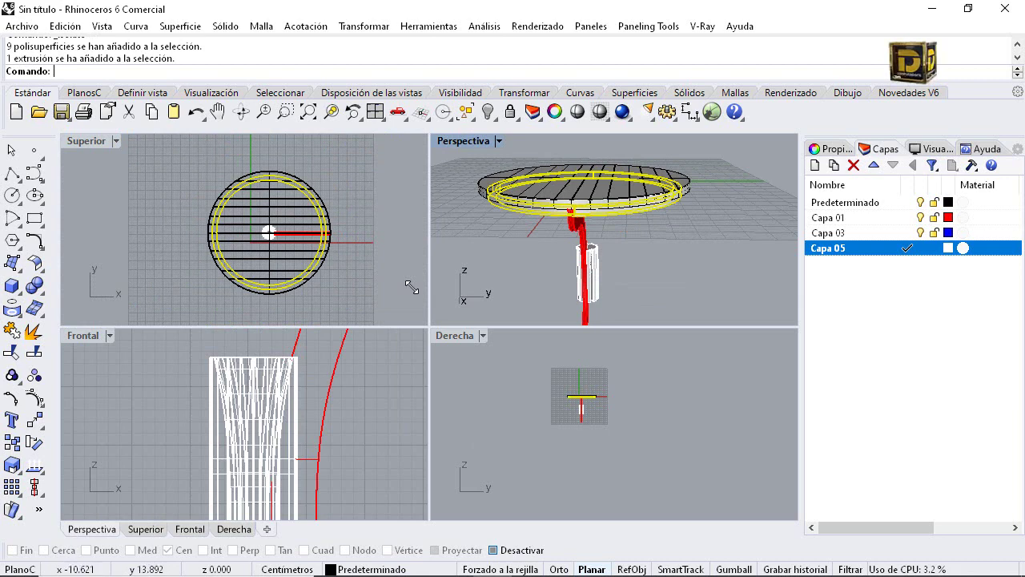
{"action": "left_click", "coordinate": [12, 442]}
{"action": "scroll", "coordinate": [245, 246], "scroll_direction": "down", "scroll_amount": 6}
{"action": "left_click", "coordinate": [250, 248]}
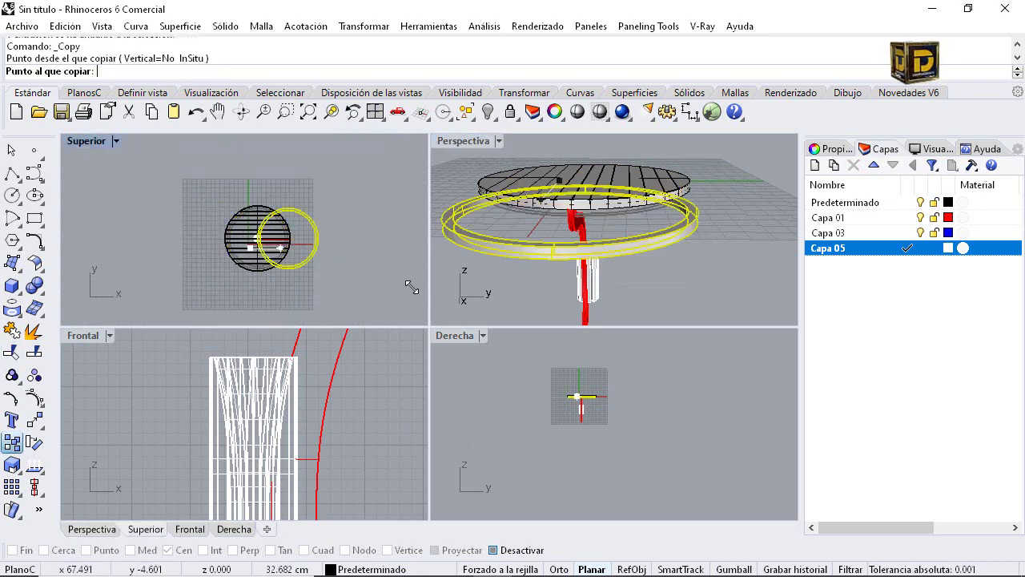
{"action": "left_click", "coordinate": [357, 237]}
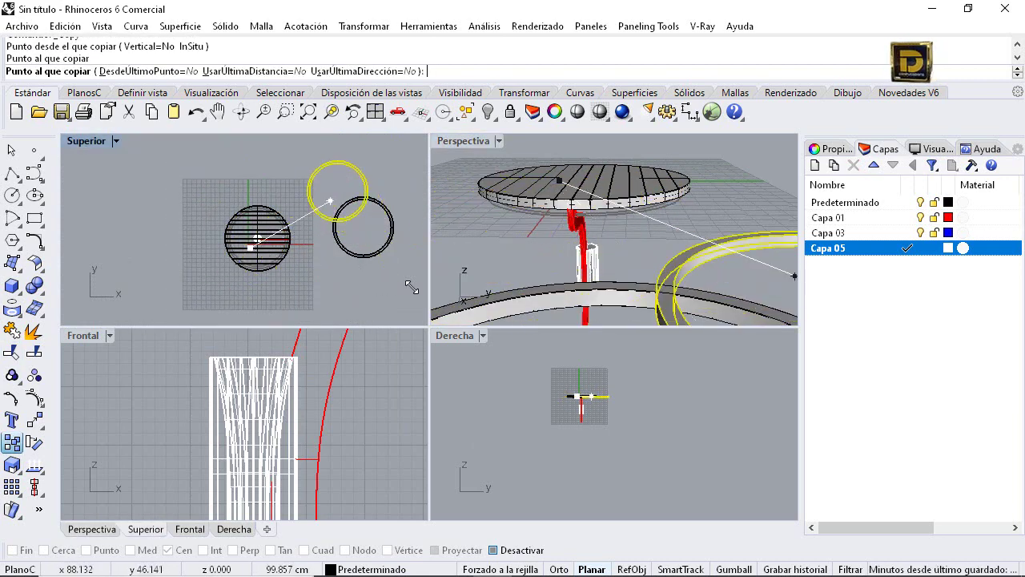
{"action": "right_click", "coordinate": [314, 188]}
{"action": "scroll", "coordinate": [411, 288], "scroll_direction": "up", "scroll_amount": 5}
{"action": "key", "text": "Escape"}
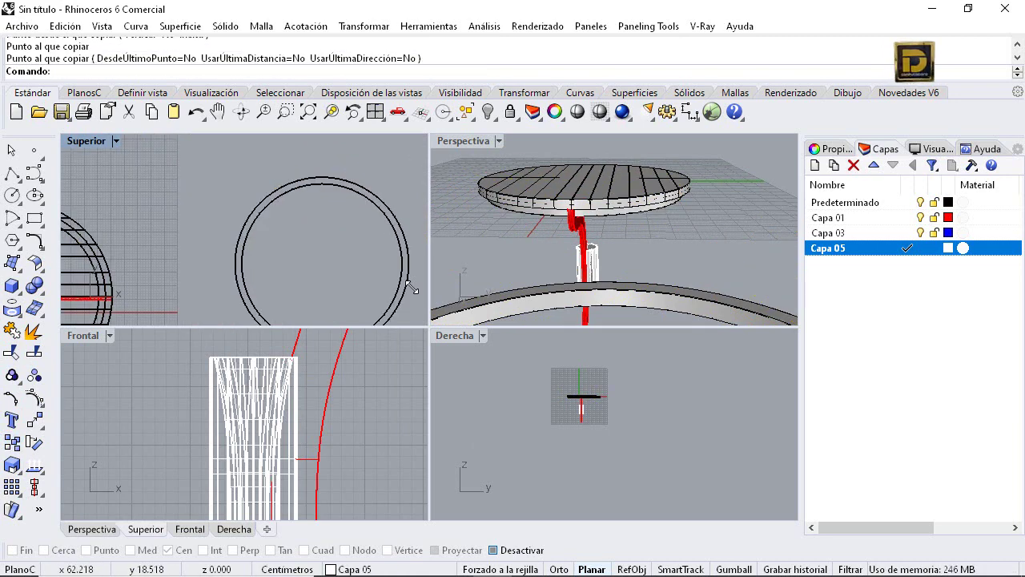
Duplicate the outer and inner circular edges of the copied ring as curves on the current layer
{"action": "left_click", "coordinate": [12, 309]}
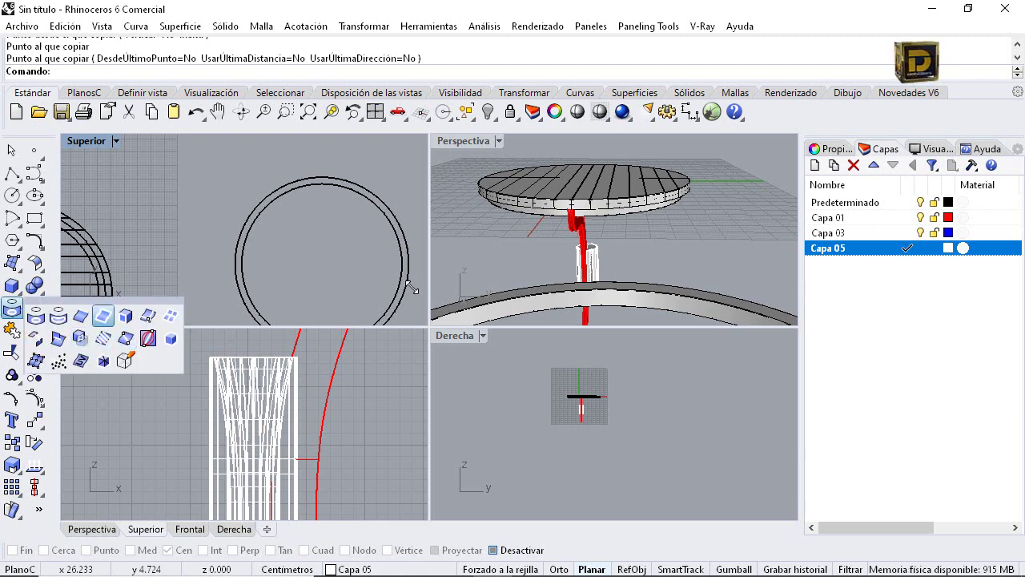
{"action": "left_click", "coordinate": [80, 315]}
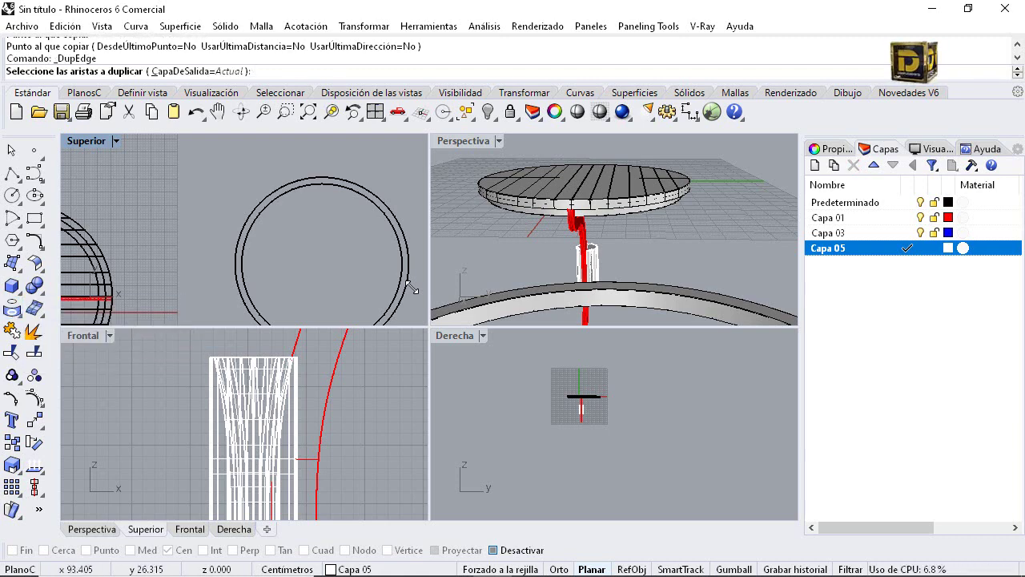
{"action": "left_click", "coordinate": [239, 240]}
{"action": "left_click", "coordinate": [312, 282]}
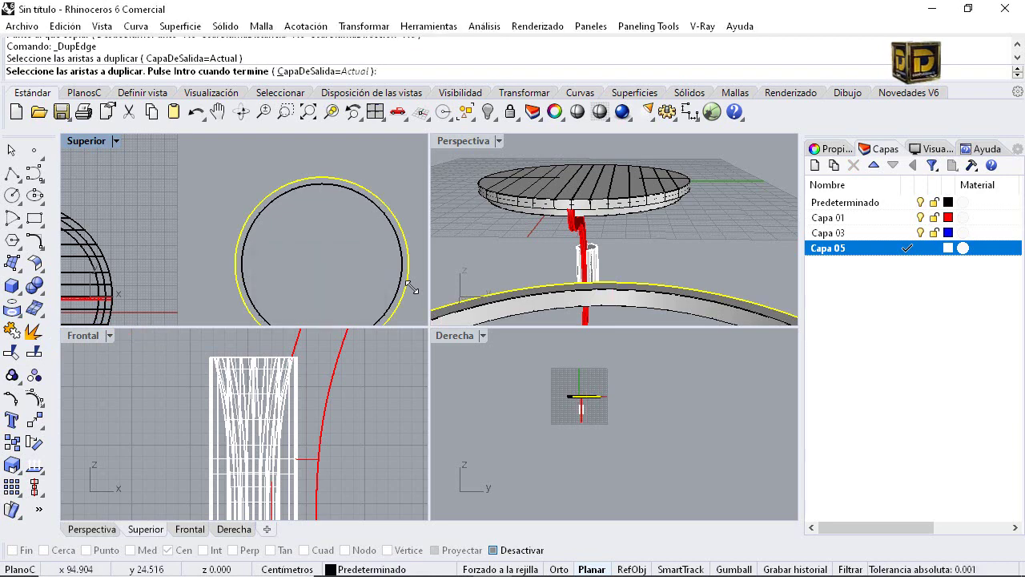
{"action": "left_click", "coordinate": [410, 289]}
{"action": "scroll", "coordinate": [411, 286], "scroll_direction": "down", "scroll_amount": 1}
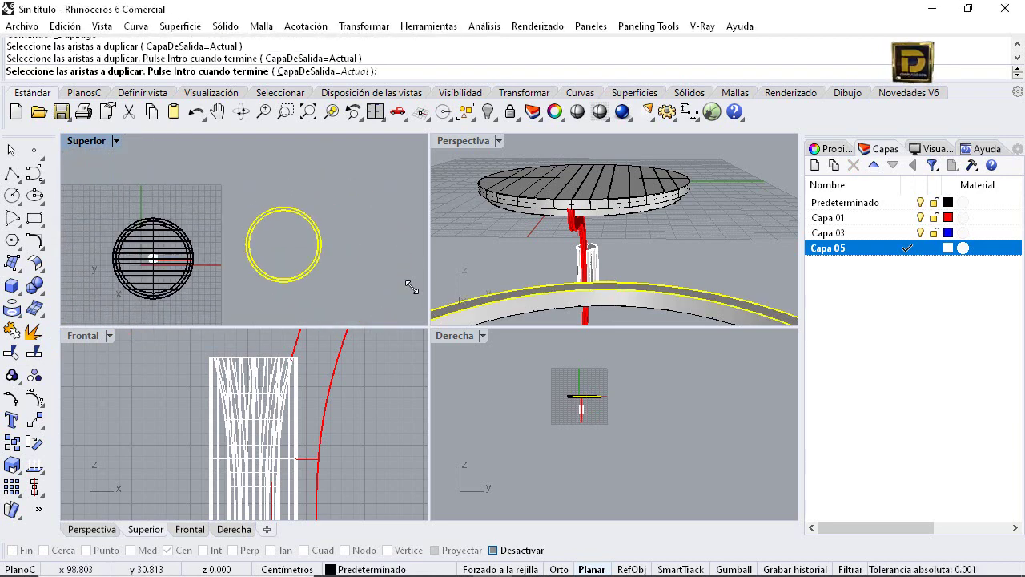
{"action": "key", "text": "Return"}
Move the two duplicated ring edge curves to empty space diagonally above the copied ring in the top view
{"action": "scroll", "coordinate": [289, 265], "scroll_direction": "down", "scroll_amount": 4}
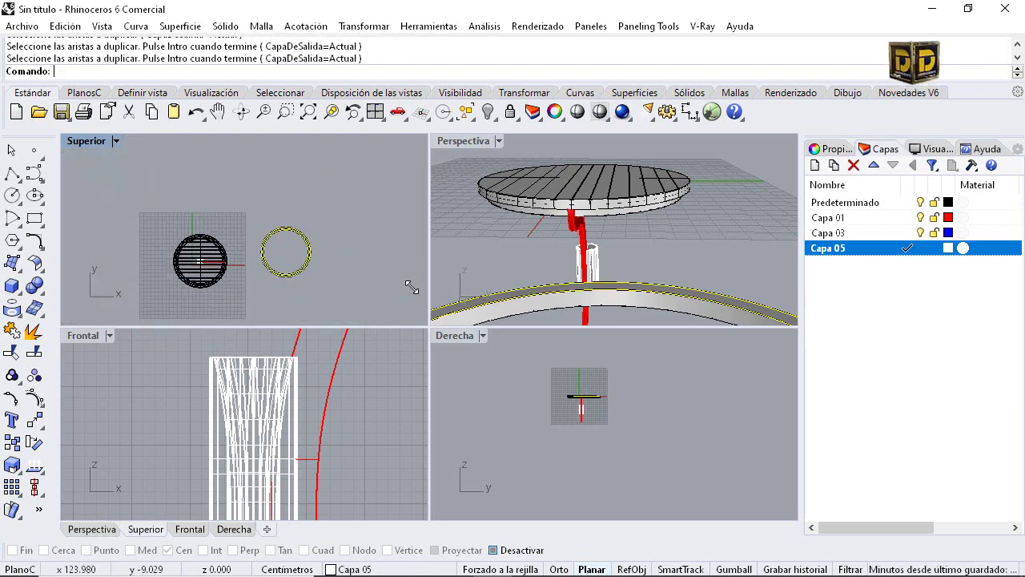
{"action": "left_click_drag", "start_coordinate": [290, 273], "coordinate": [392, 192]}
{"action": "left_click", "coordinate": [378, 229]}
Examine the flat ring curves, the copied ring and the planked tabletop in the perspective view
{"action": "scroll", "coordinate": [607, 240], "scroll_direction": "down", "scroll_amount": 12}
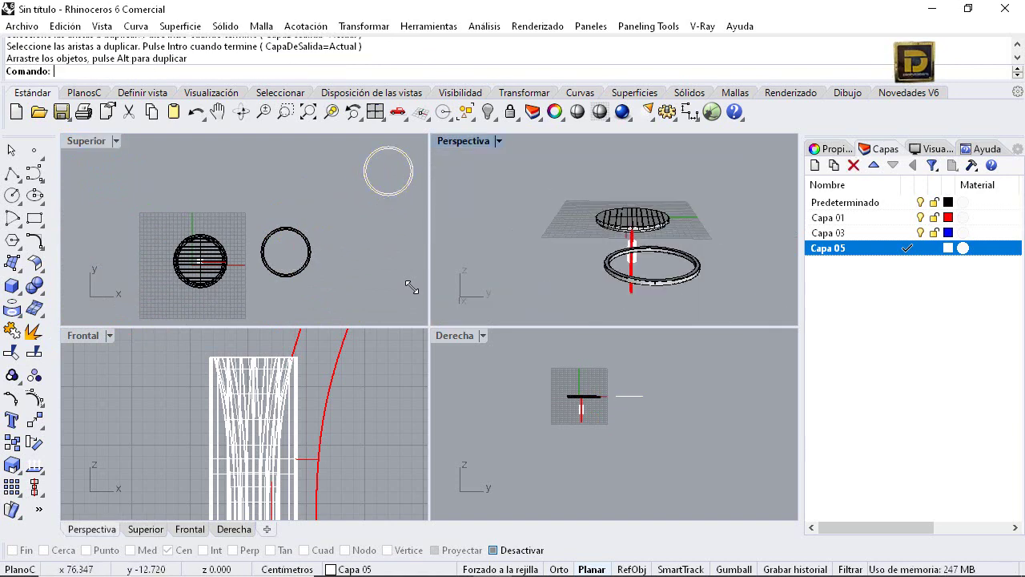
{"action": "scroll", "coordinate": [637, 237], "scroll_direction": "up", "scroll_amount": 14}
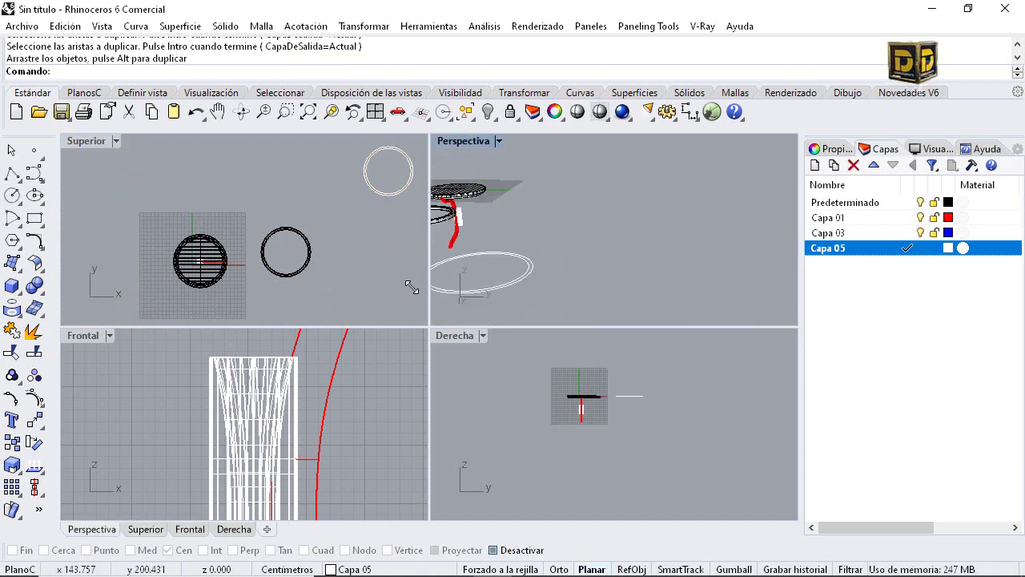
{"action": "scroll", "coordinate": [697, 243], "scroll_direction": "down", "scroll_amount": 6}
{"action": "scroll", "coordinate": [526, 206], "scroll_direction": "up", "scroll_amount": 8}
{"action": "left_click", "coordinate": [602, 307]}
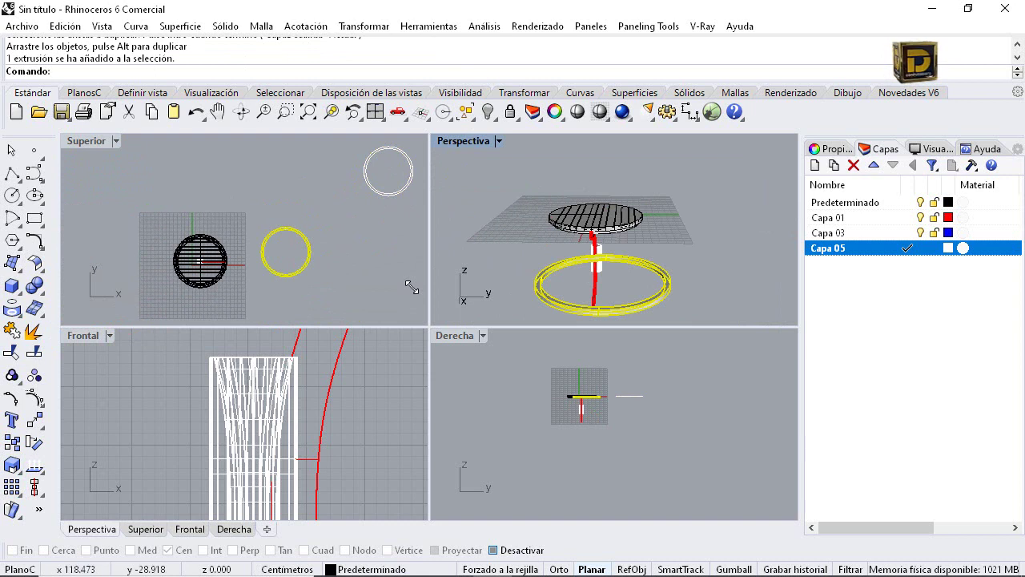
{"action": "left_click", "coordinate": [511, 274]}
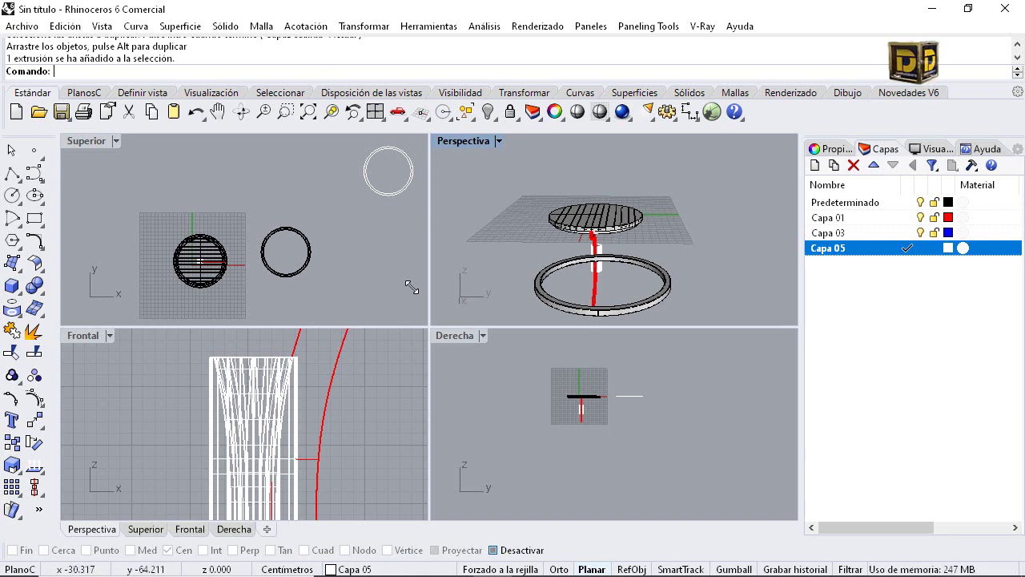
{"action": "scroll", "coordinate": [588, 230], "scroll_direction": "up", "scroll_amount": 2}
{"action": "scroll", "coordinate": [555, 224], "scroll_direction": "up", "scroll_amount": 5}
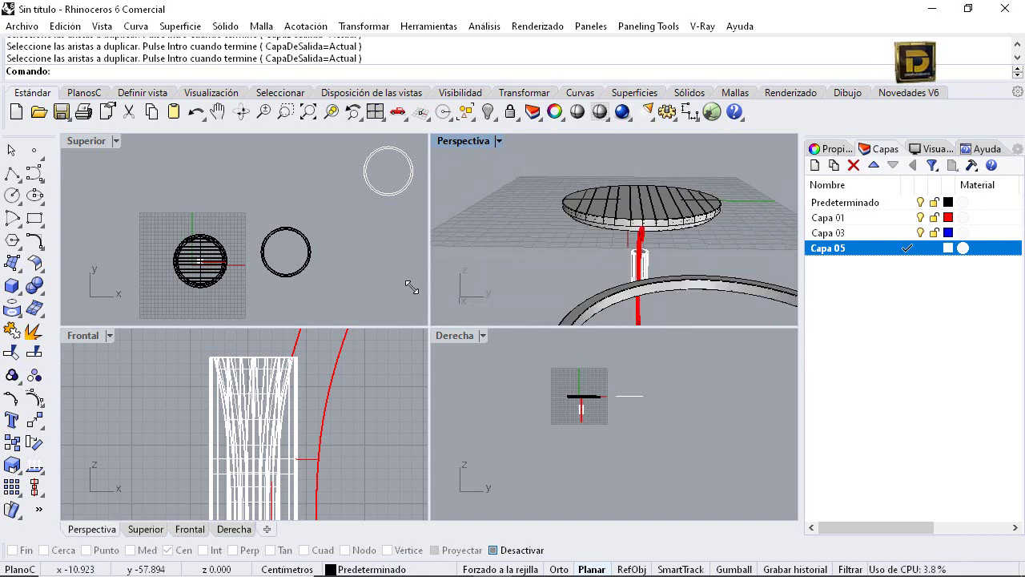
{"action": "mouse_move", "coordinate": [553, 200]}
{"action": "right_mouse_down"}
{"action": "mouse_move", "coordinate": [641, 228]}
{"action": "mouse_move", "coordinate": [680, 224]}
{"action": "right_mouse_up"}
{"action": "scroll", "coordinate": [680, 192], "scroll_direction": "up", "scroll_amount": 4}
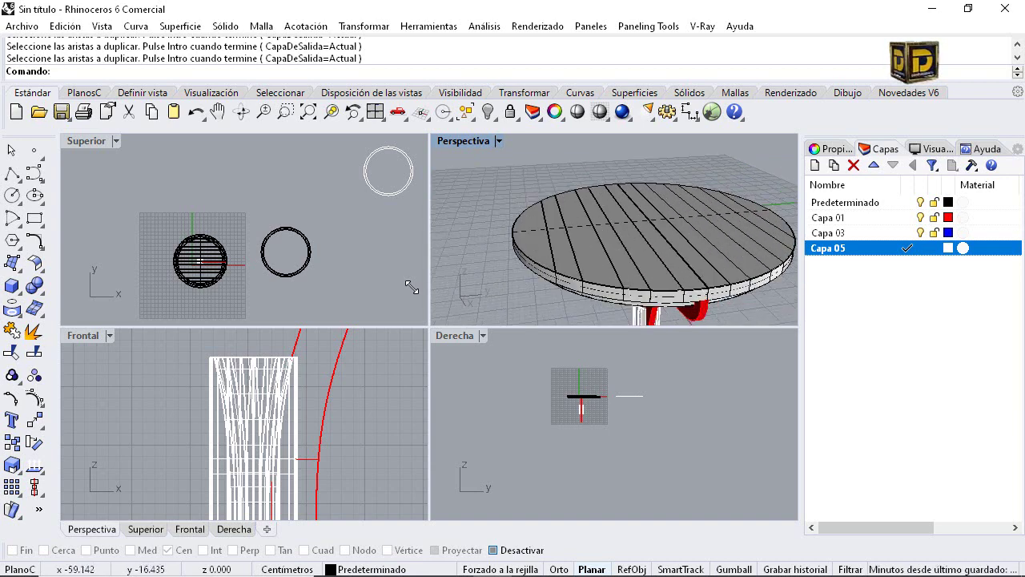
{"action": "left_click", "coordinate": [565, 229]}
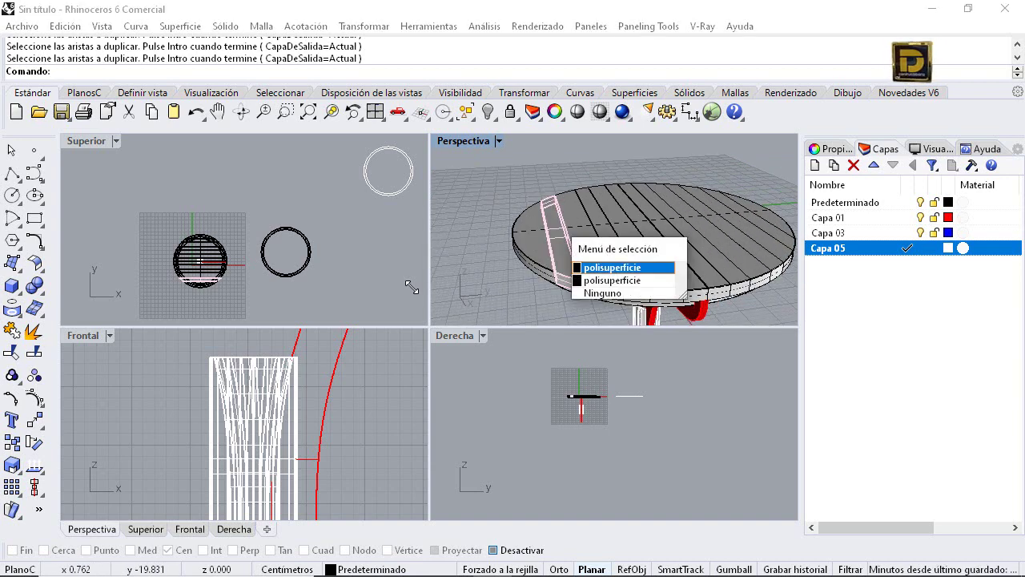
{"action": "key", "text": "Escape"}
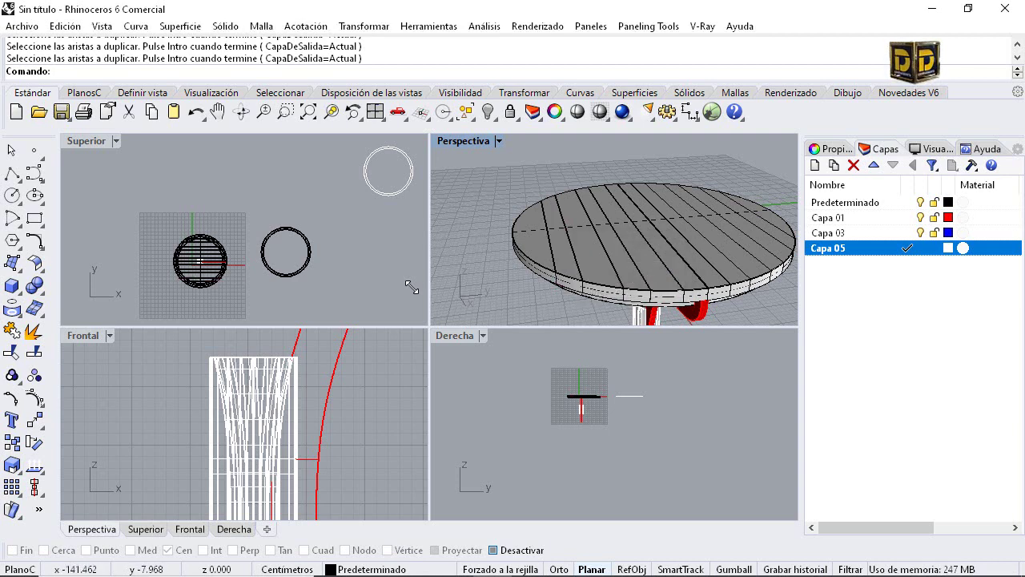
{"action": "left_click", "coordinate": [12, 352]}
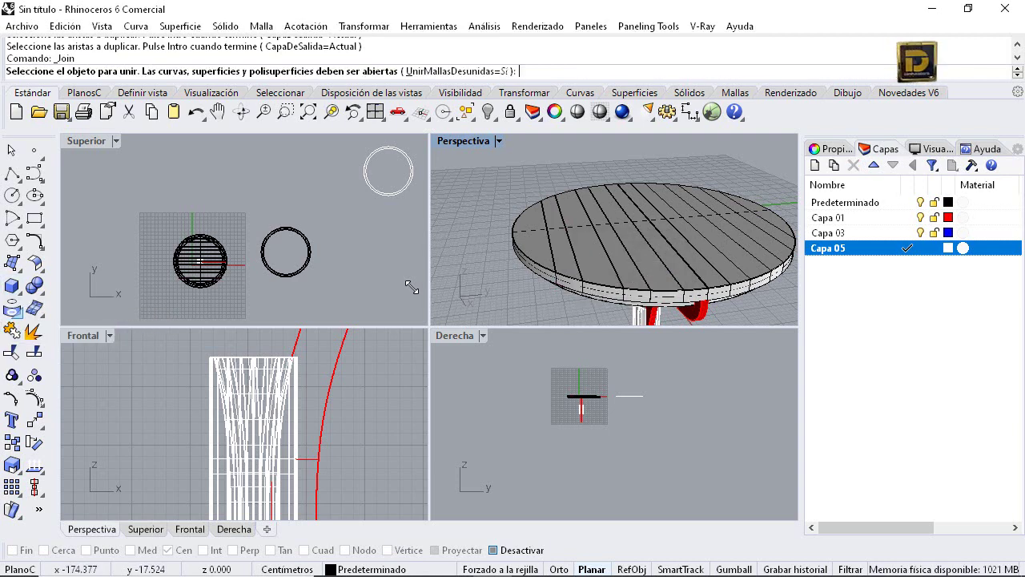
Duplicate the face borders of all 13 plank top faces of the tabletop in the perspective view
{"action": "left_click", "coordinate": [18, 315]}
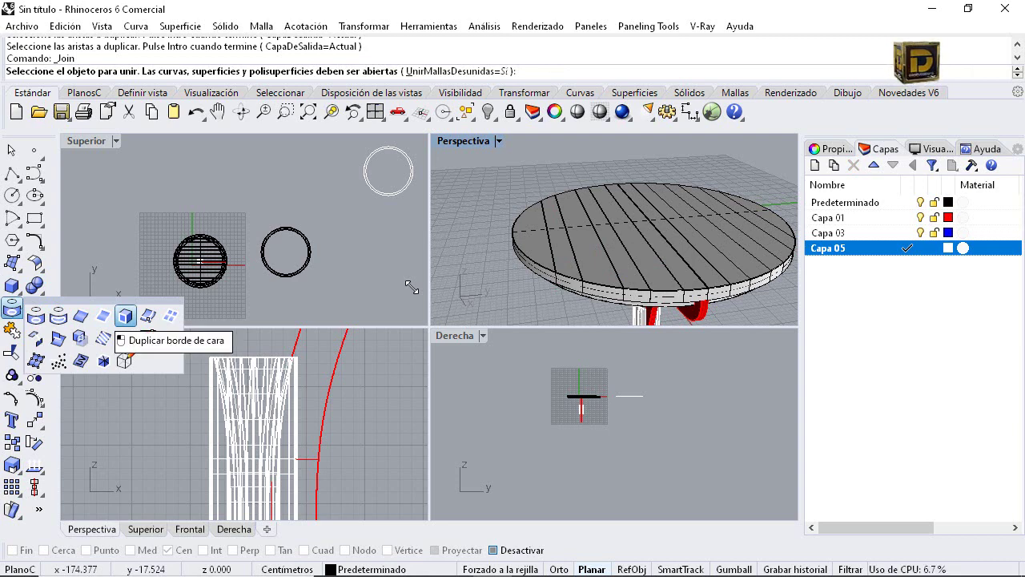
{"action": "left_click", "coordinate": [125, 315]}
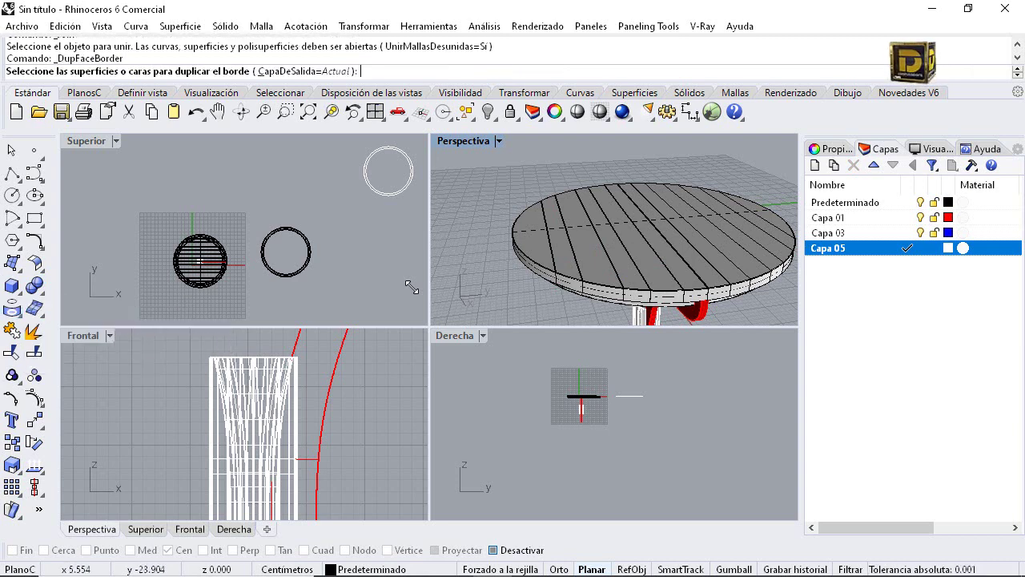
{"action": "left_click", "coordinate": [532, 238]}
{"action": "left_click", "coordinate": [559, 238]}
{"action": "left_click", "coordinate": [582, 238]}
{"action": "left_click", "coordinate": [589, 240]}
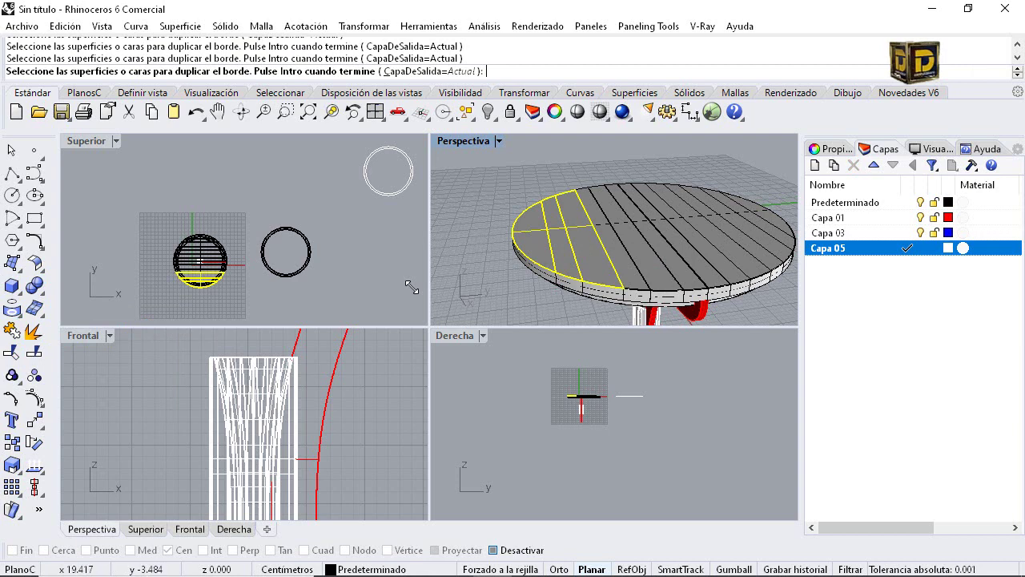
{"action": "left_click", "coordinate": [612, 244]}
{"action": "left_click", "coordinate": [637, 248]}
{"action": "left_click", "coordinate": [687, 260]}
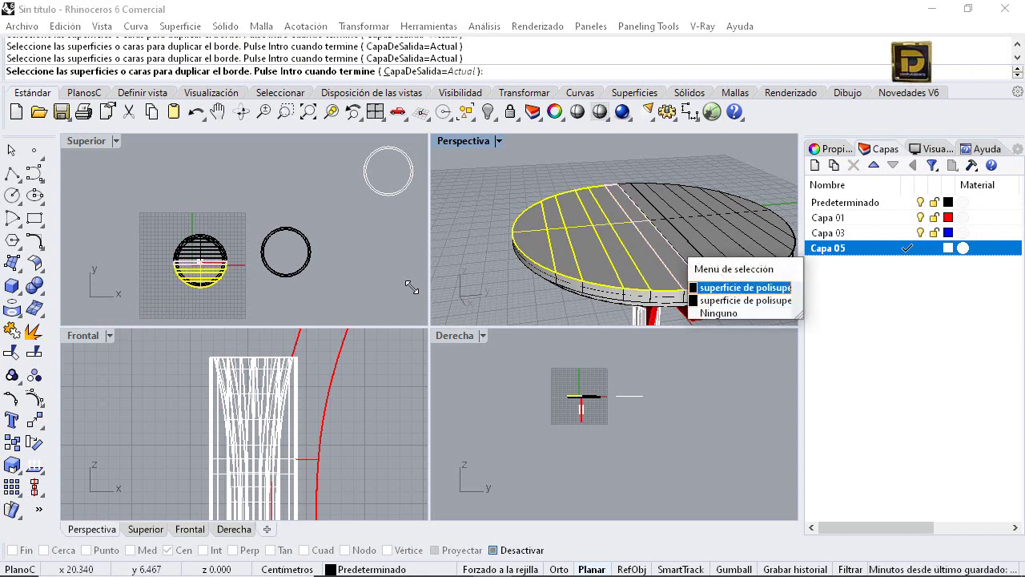
{"action": "left_click", "coordinate": [720, 287]}
{"action": "left_click", "coordinate": [678, 242]}
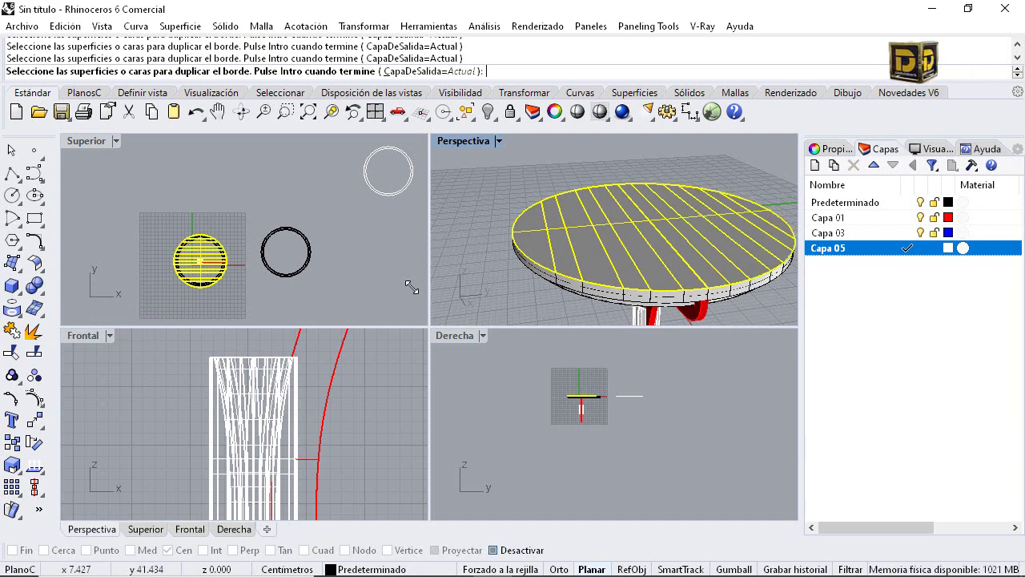
{"action": "key", "text": "Return"}
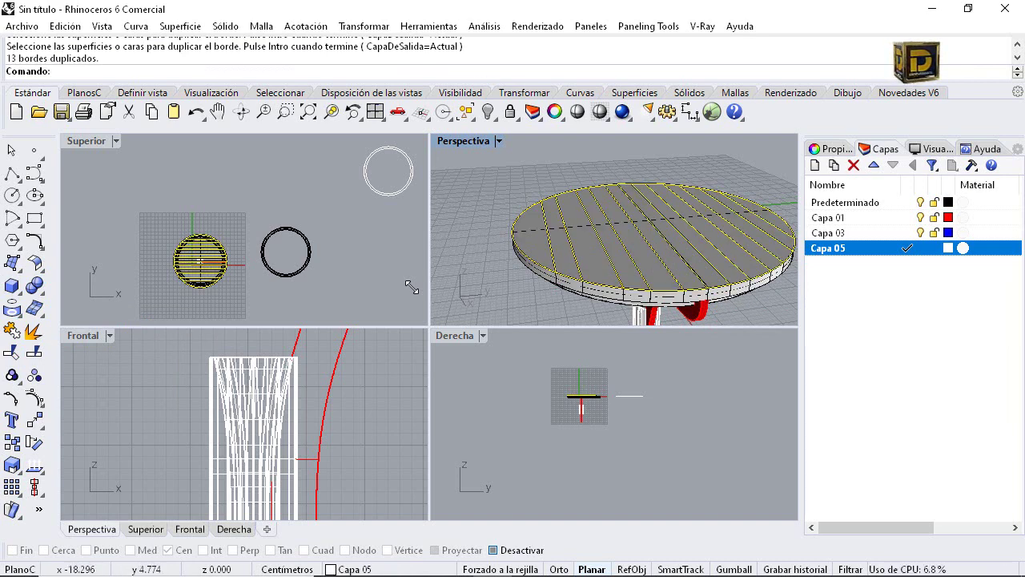
Move the 13 duplicated plank outlines to empty space beyond the copied ring along positive X in the top view
{"action": "left_click_drag", "start_coordinate": [197, 260], "coordinate": [382, 265]}
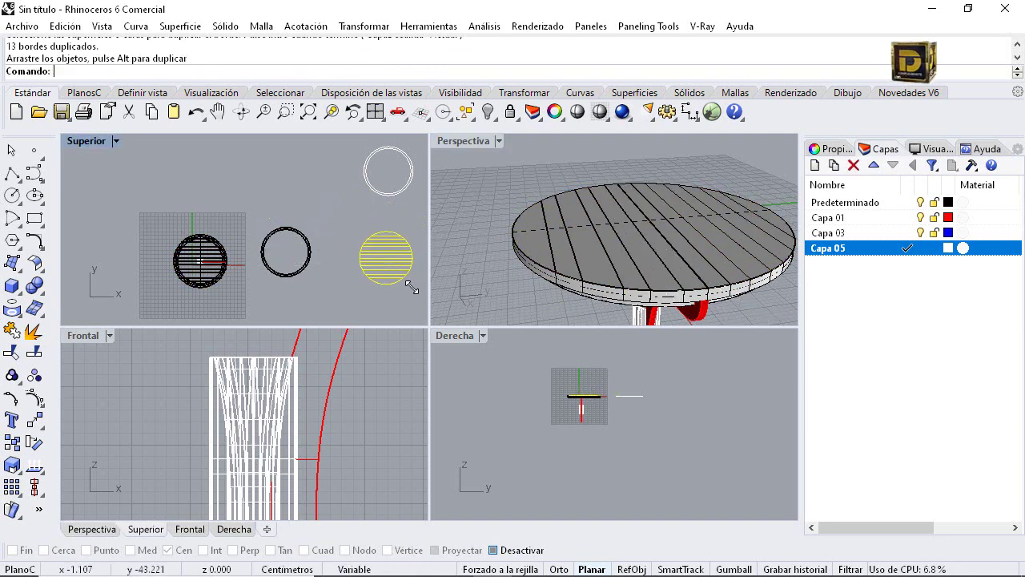
{"action": "scroll", "coordinate": [550, 227], "scroll_direction": "down", "scroll_amount": 12}
{"action": "scroll", "coordinate": [396, 236], "scroll_direction": "up", "scroll_amount": 15}
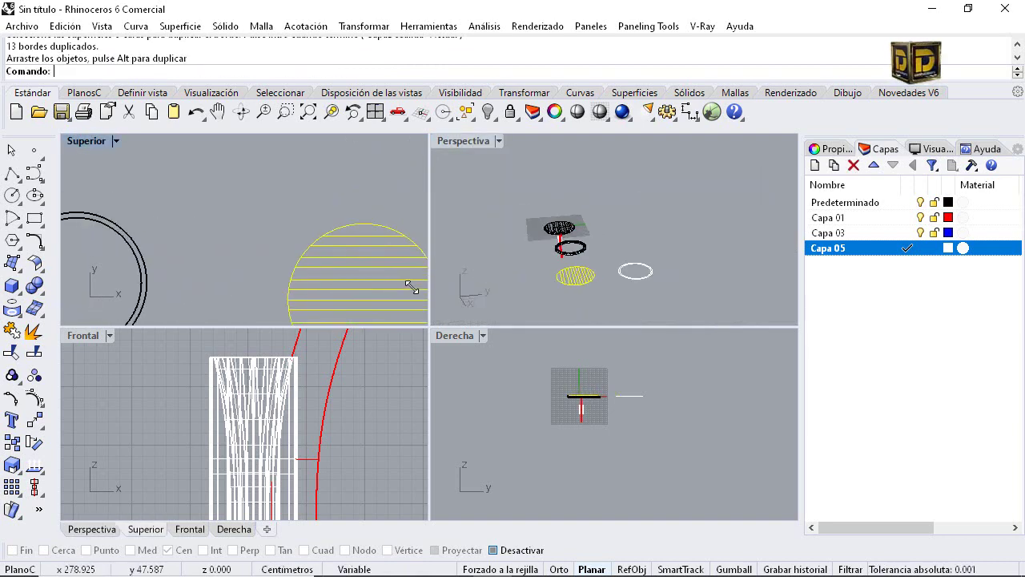
Pull the uppermost end-segment outline and the plank outline next to it slightly outward from the other outlines in the top view
{"action": "left_click", "coordinate": [398, 207]}
{"action": "left_click", "coordinate": [369, 227]}
{"action": "left_click_drag", "start_coordinate": [368, 227], "coordinate": [368, 208]}
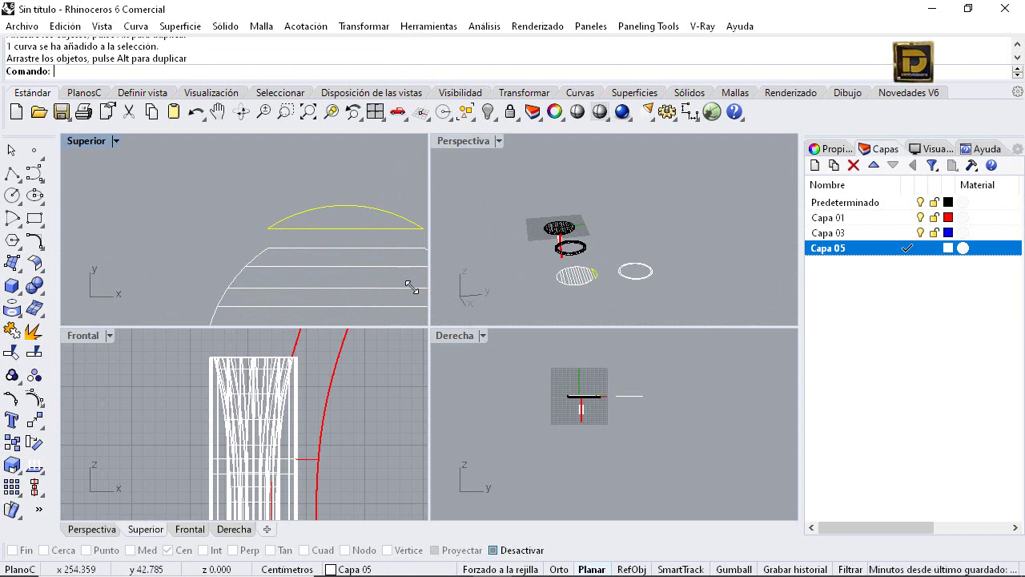
{"action": "left_click", "coordinate": [337, 248]}
{"action": "left_click", "coordinate": [412, 287]}
{"action": "scroll", "coordinate": [412, 287], "scroll_direction": "down", "scroll_amount": 5}
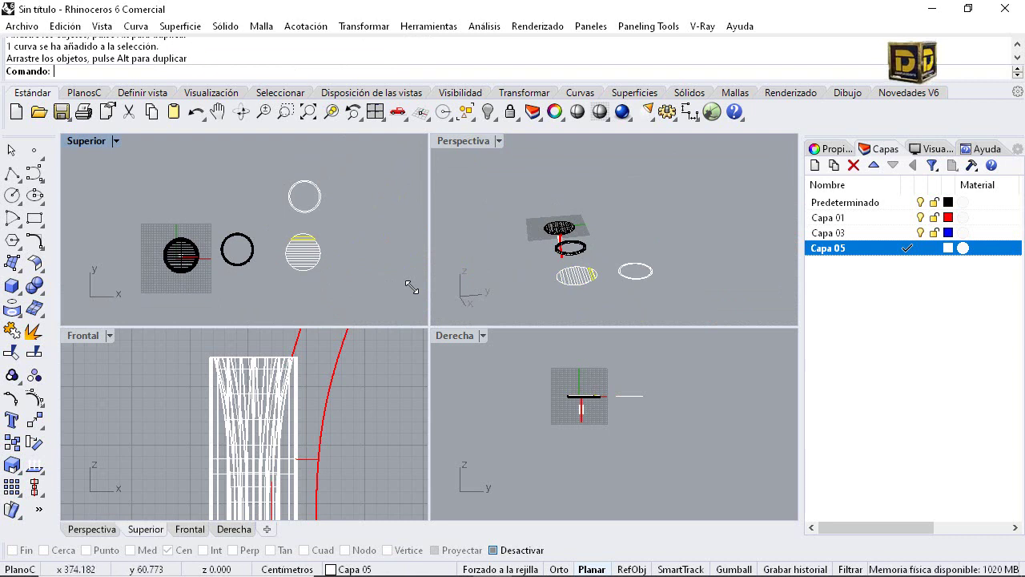
{"action": "scroll", "coordinate": [411, 286], "scroll_direction": "up", "scroll_amount": 5}
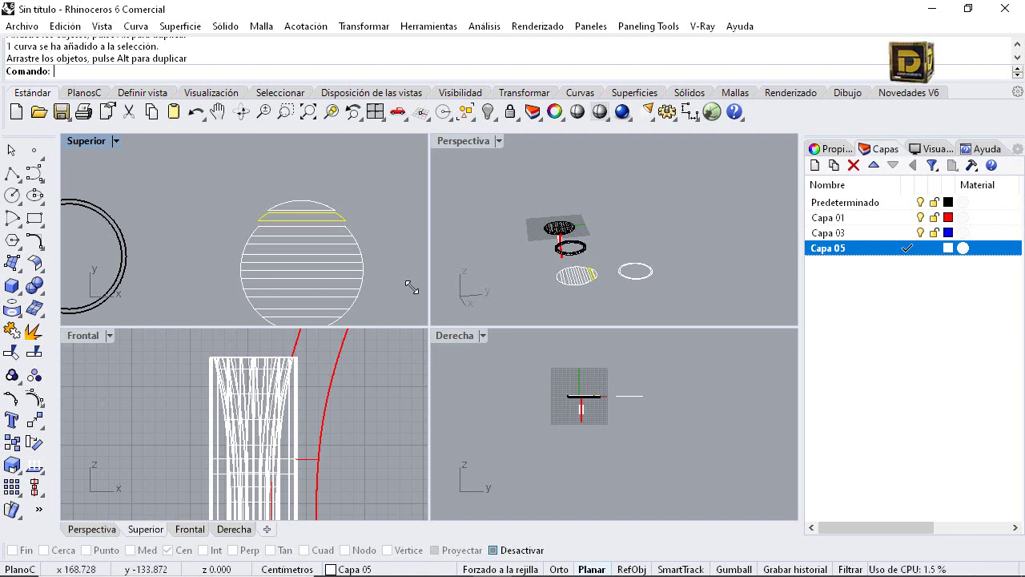
Duplicate the face border of the curved leg's side profile in the front view
{"action": "scroll", "coordinate": [558, 246], "scroll_direction": "down", "scroll_amount": 6}
{"action": "right_click_drag", "start_coordinate": [528, 278], "coordinate": [633, 282]}
{"action": "scroll", "coordinate": [316, 414], "scroll_direction": "down", "scroll_amount": 16}
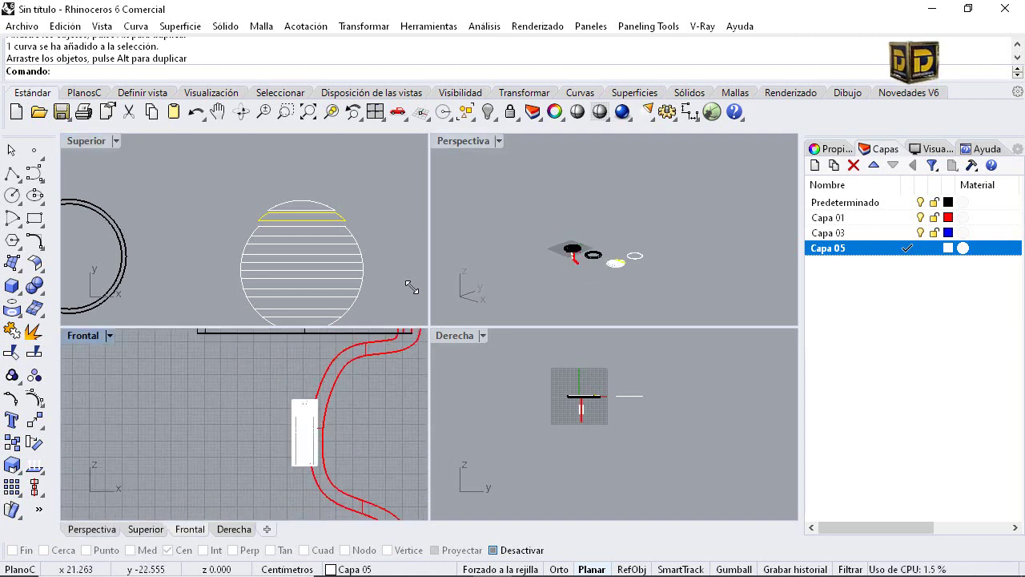
{"action": "scroll", "coordinate": [307, 401], "scroll_direction": "up", "scroll_amount": 5}
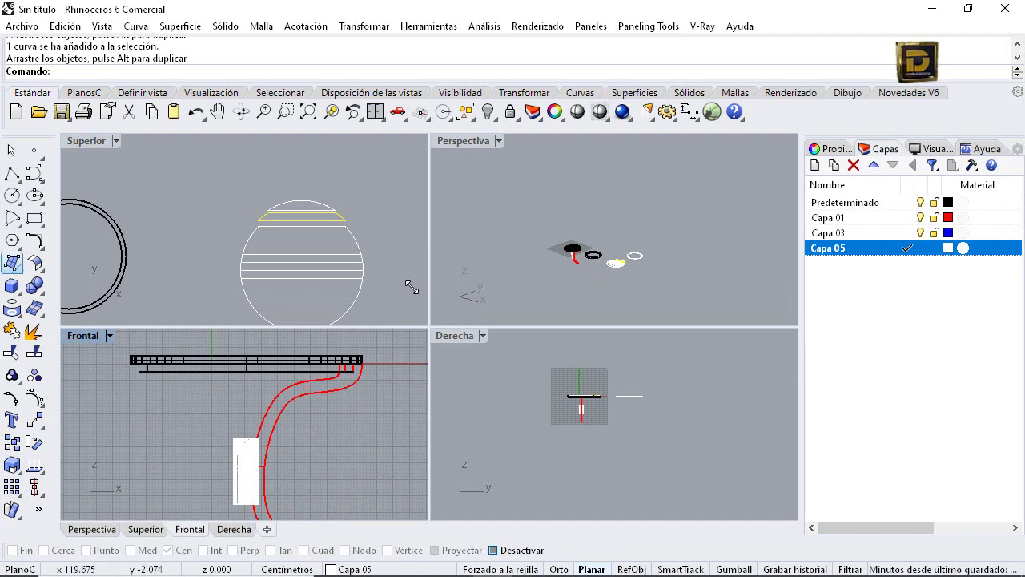
{"action": "left_click", "coordinate": [13, 309]}
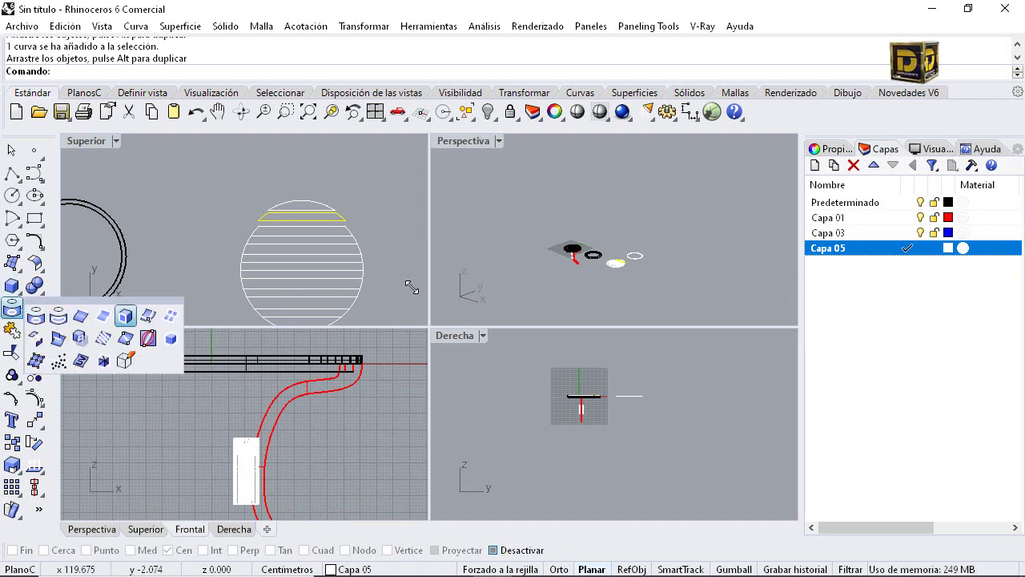
{"action": "left_click", "coordinate": [126, 315]}
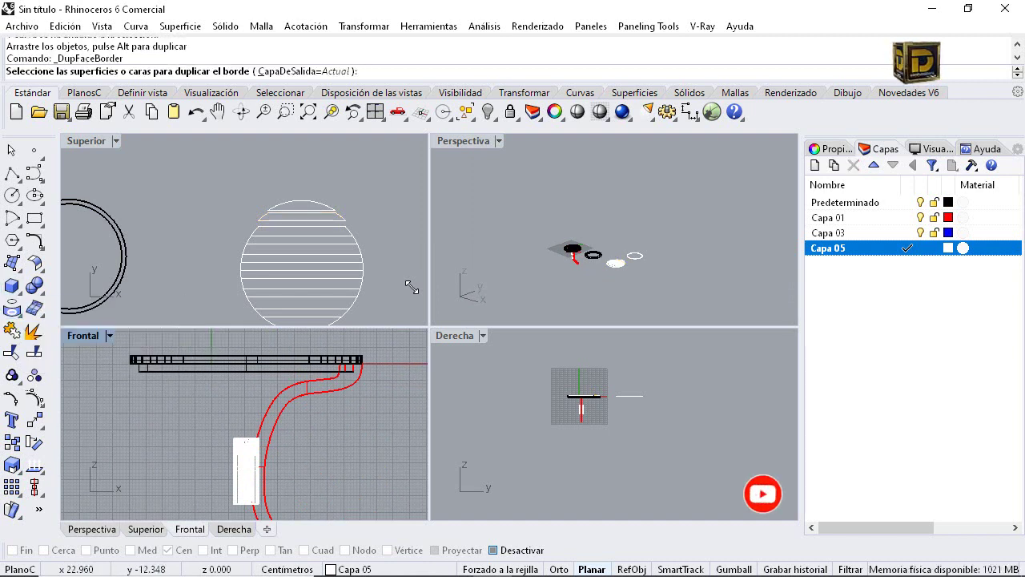
{"action": "left_click", "coordinate": [286, 403]}
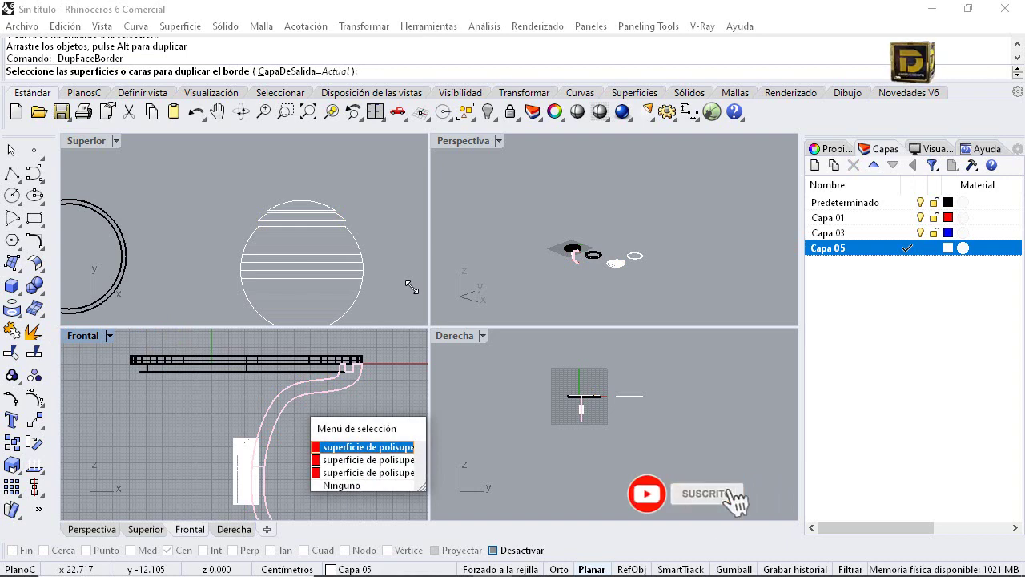
{"action": "key", "text": "Return"}
{"action": "key", "text": "Return"}
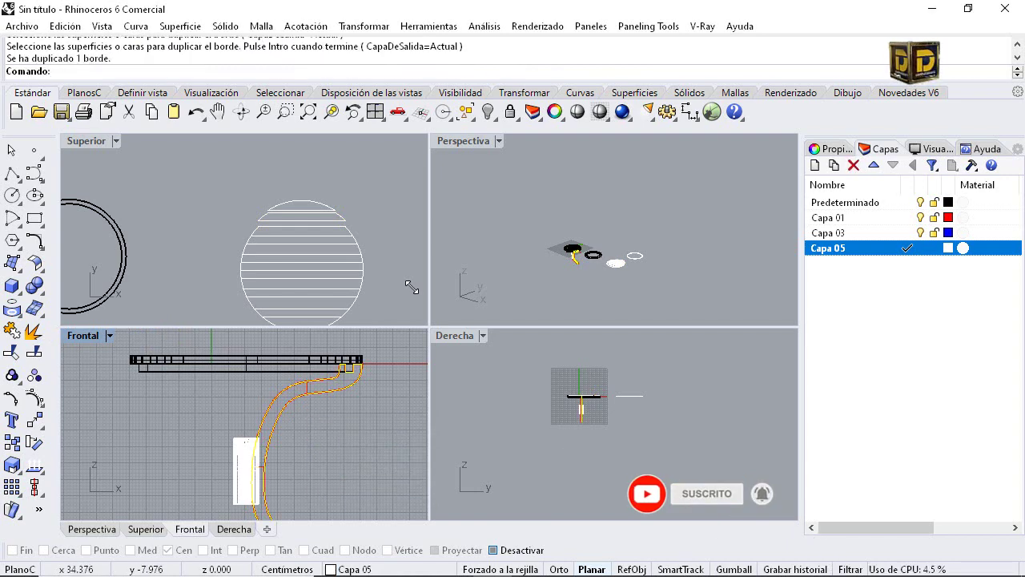
Move the duplicated leg outline away from the model to empty space, using the front, top and right views
{"action": "left_click_drag", "start_coordinate": [324, 390], "coordinate": [404, 405]}
{"action": "scroll", "coordinate": [295, 410], "scroll_direction": "down", "scroll_amount": 10}
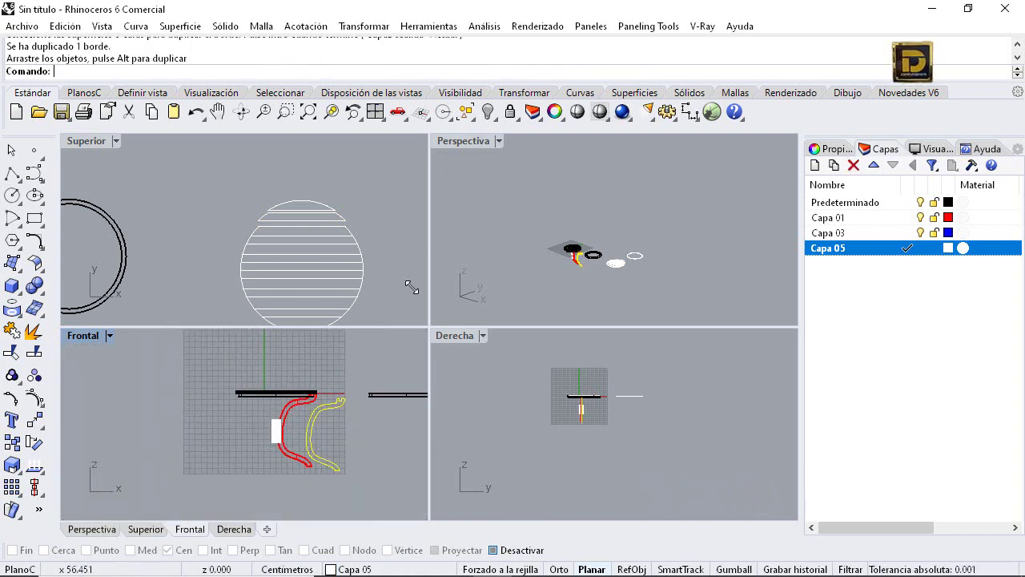
{"action": "scroll", "coordinate": [411, 287], "scroll_direction": "down", "scroll_amount": 5}
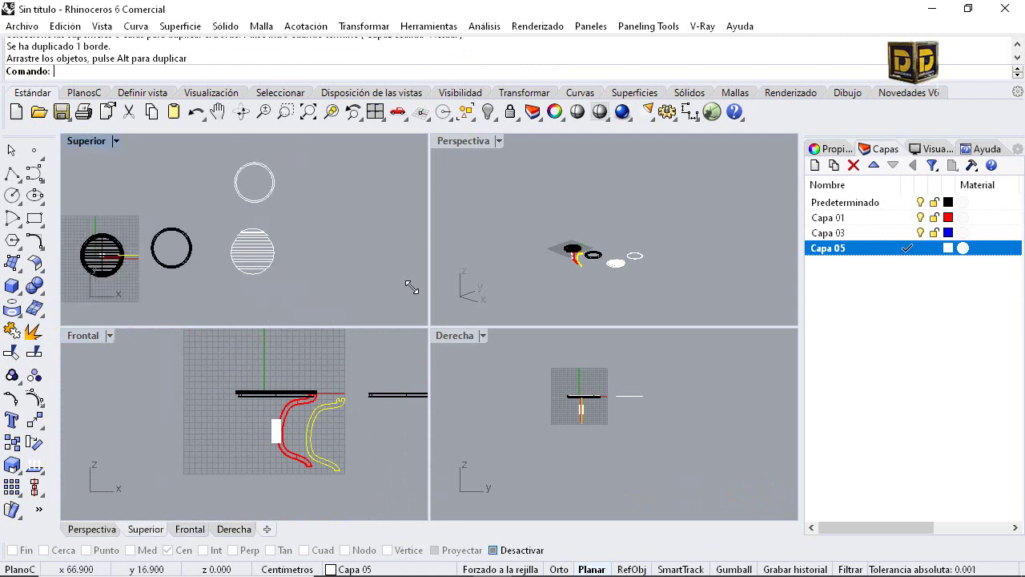
{"action": "left_click_drag", "start_coordinate": [132, 256], "coordinate": [356, 256]}
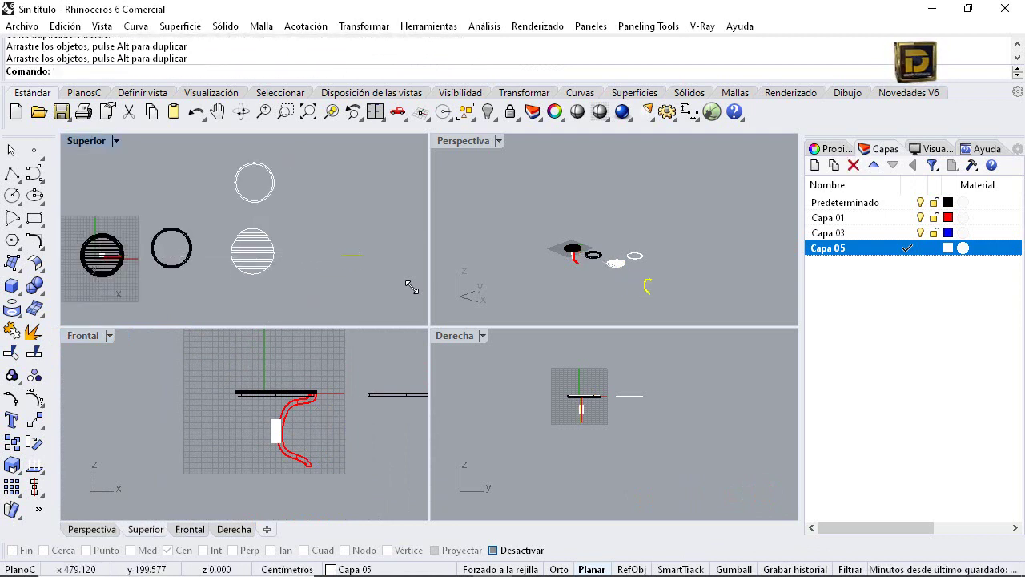
{"action": "scroll", "coordinate": [583, 403], "scroll_direction": "up", "scroll_amount": 8}
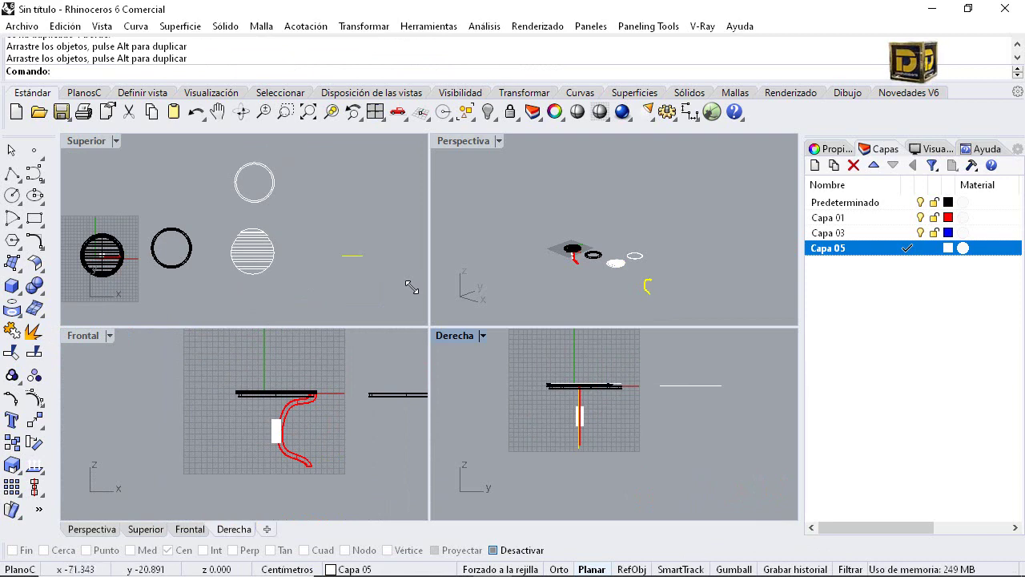
{"action": "left_click_drag", "start_coordinate": [579, 404], "coordinate": [505, 405]}
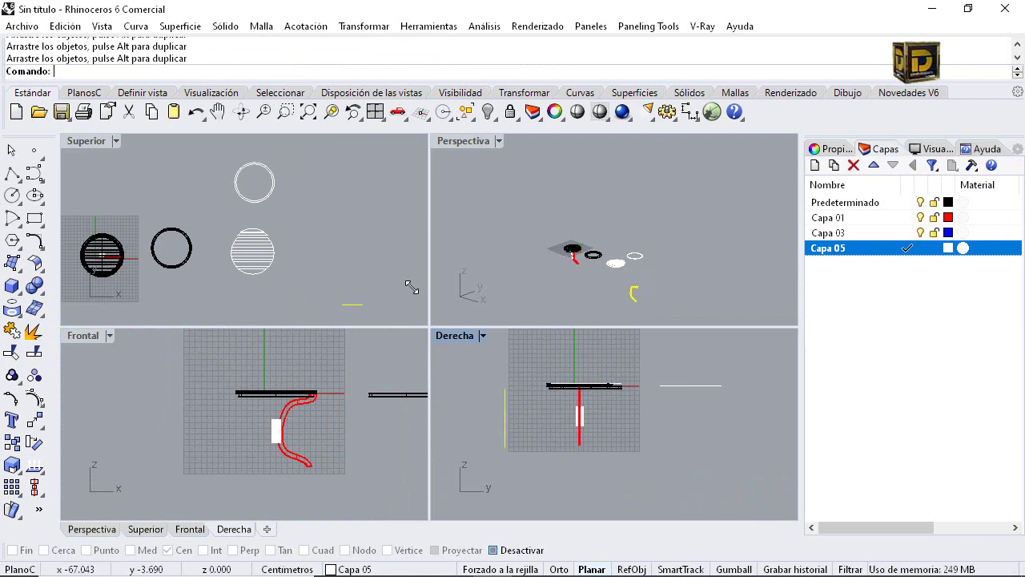
Rotate the leg outline a quarter turn in the right view to lie flat, and place it beside the ring outline in the top view
{"action": "left_click", "coordinate": [363, 26]}
{"action": "left_click", "coordinate": [372, 79]}
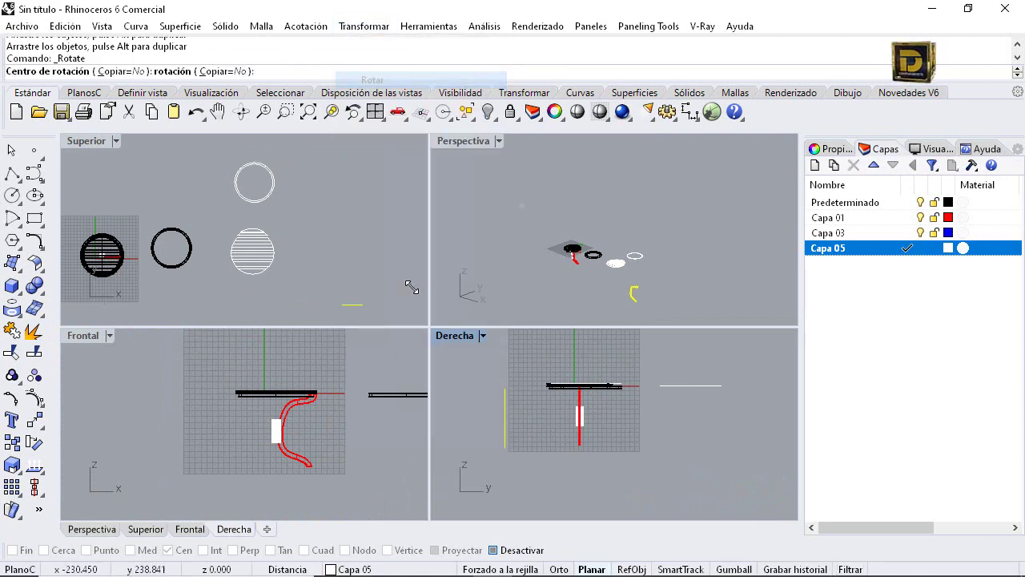
{"action": "left_click", "coordinate": [510, 378]}
{"action": "left_click", "coordinate": [511, 473], "text": "shift"}
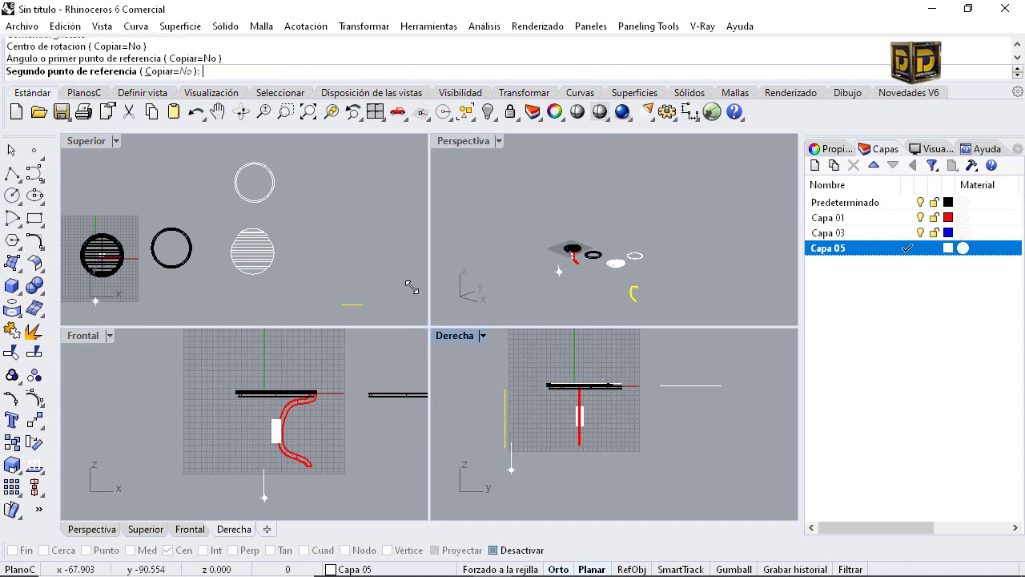
{"action": "left_click", "coordinate": [448, 379], "text": "shift"}
{"action": "left_click_drag", "start_coordinate": [352, 314], "coordinate": [296, 195]}
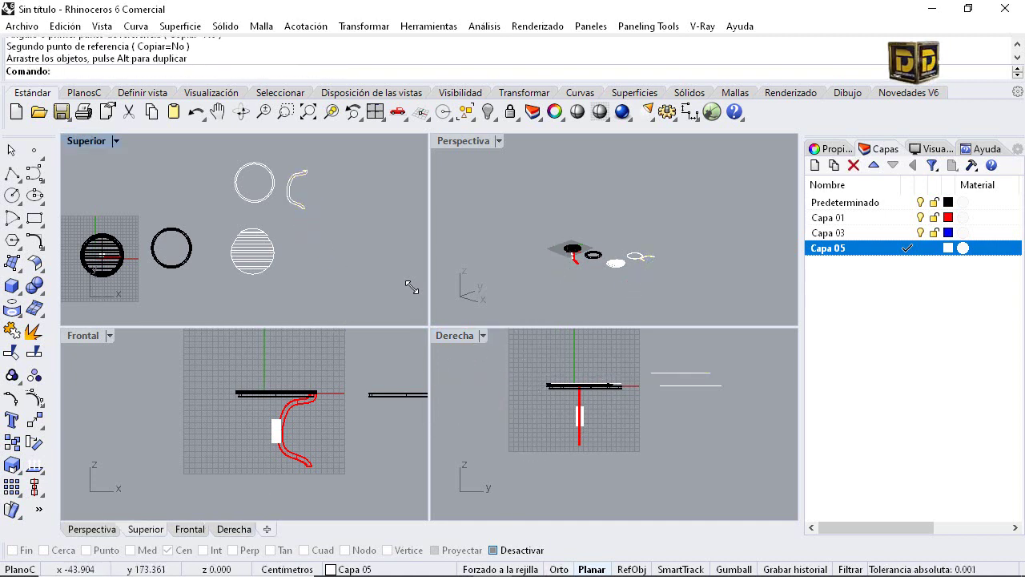
Maximize the top view and examine the leg, plank and ring outlines by selecting each set of curves
{"action": "double_click", "coordinate": [79, 141]}
{"action": "right_click_drag", "start_coordinate": [324, 194], "coordinate": [180, 235]}
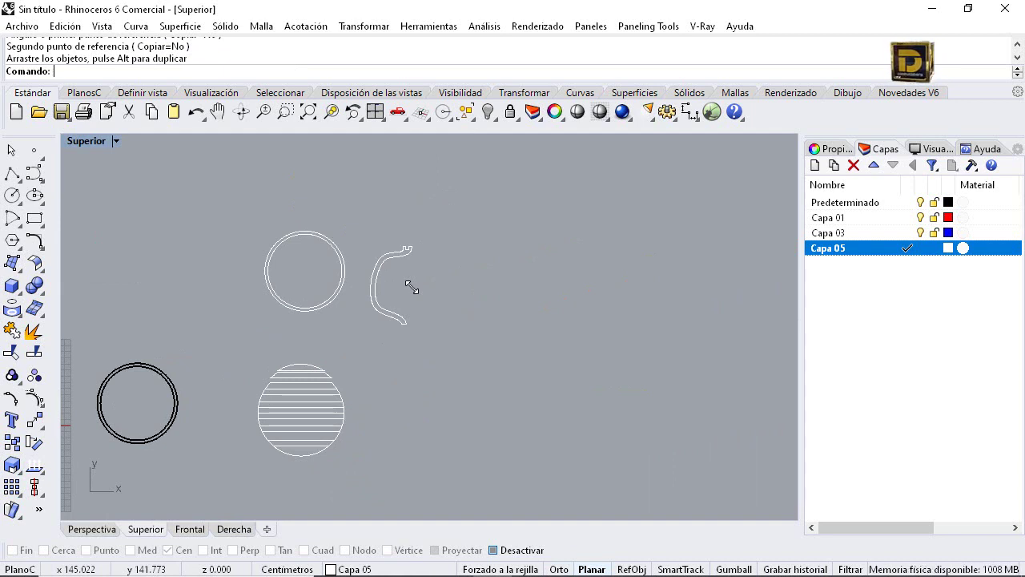
{"action": "left_click", "coordinate": [410, 287]}
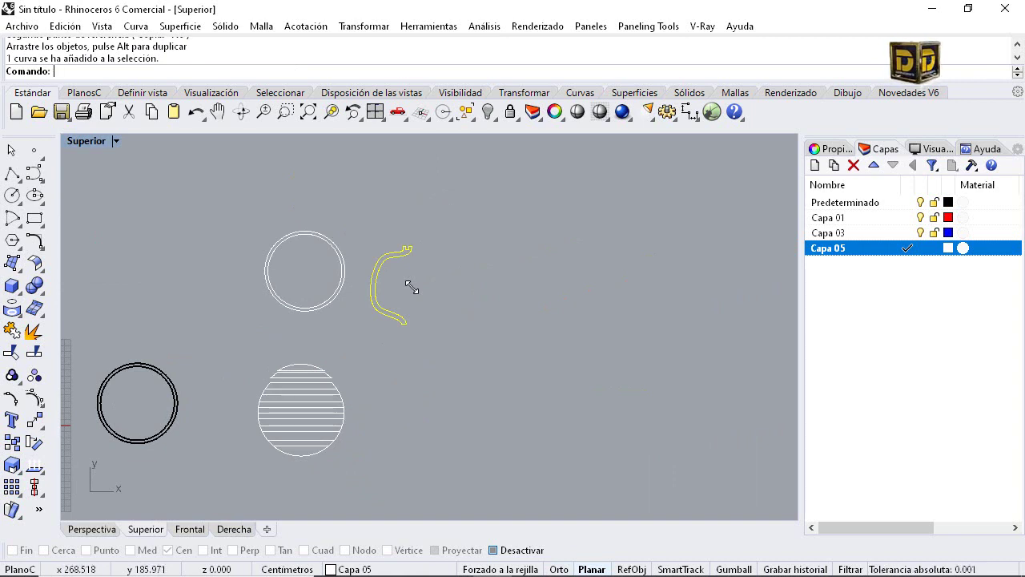
{"action": "left_click_drag", "start_coordinate": [229, 349], "coordinate": [352, 483]}
{"action": "scroll", "coordinate": [411, 287], "scroll_direction": "down", "scroll_amount": 1}
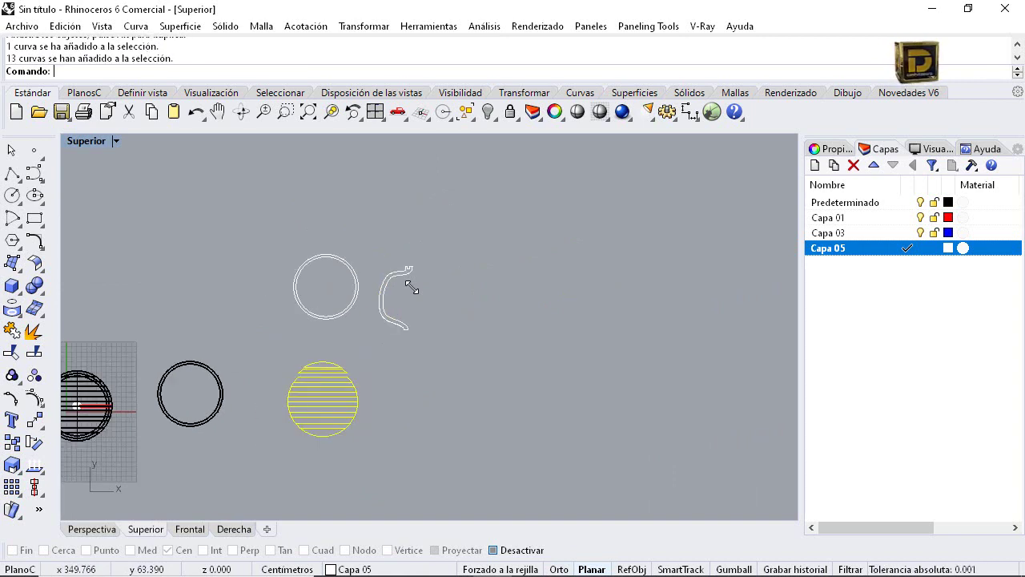
{"action": "right_click_drag", "start_coordinate": [411, 288], "coordinate": [386, 297]}
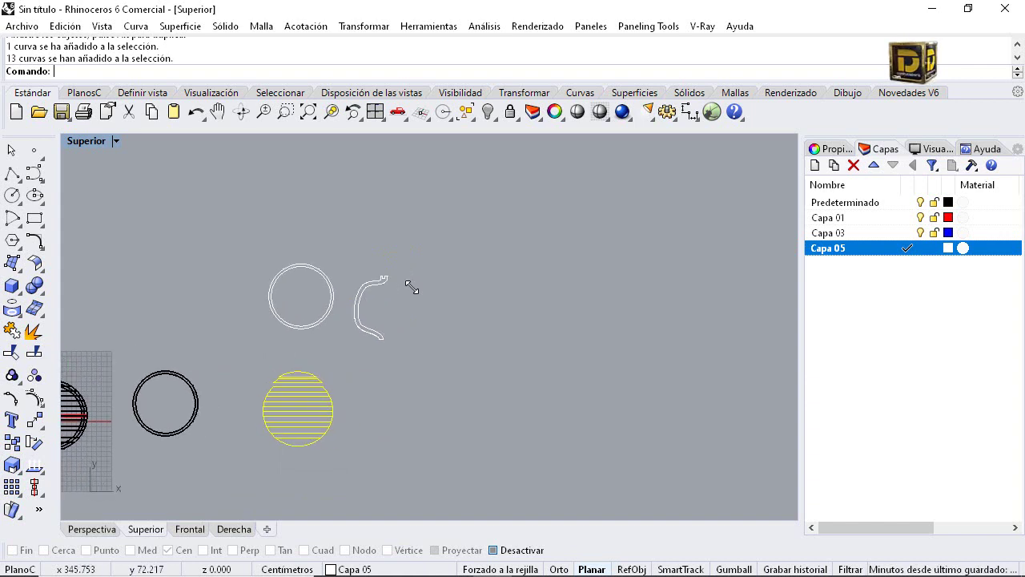
{"action": "scroll", "coordinate": [411, 287], "scroll_direction": "up", "scroll_amount": 8}
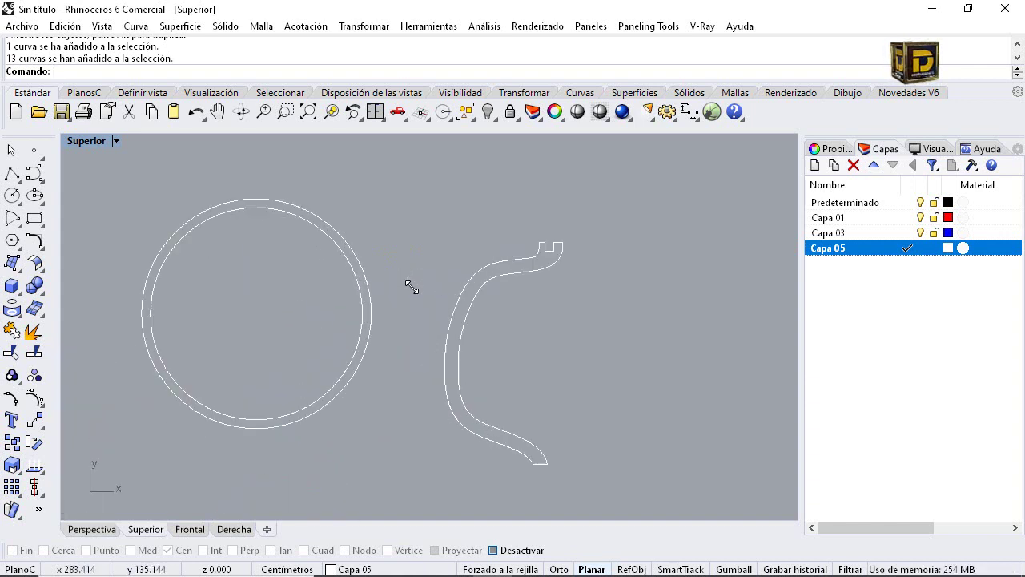
{"action": "scroll", "coordinate": [411, 287], "scroll_direction": "down", "scroll_amount": 3}
{"action": "left_click_drag", "start_coordinate": [411, 287], "coordinate": [341, 336]}
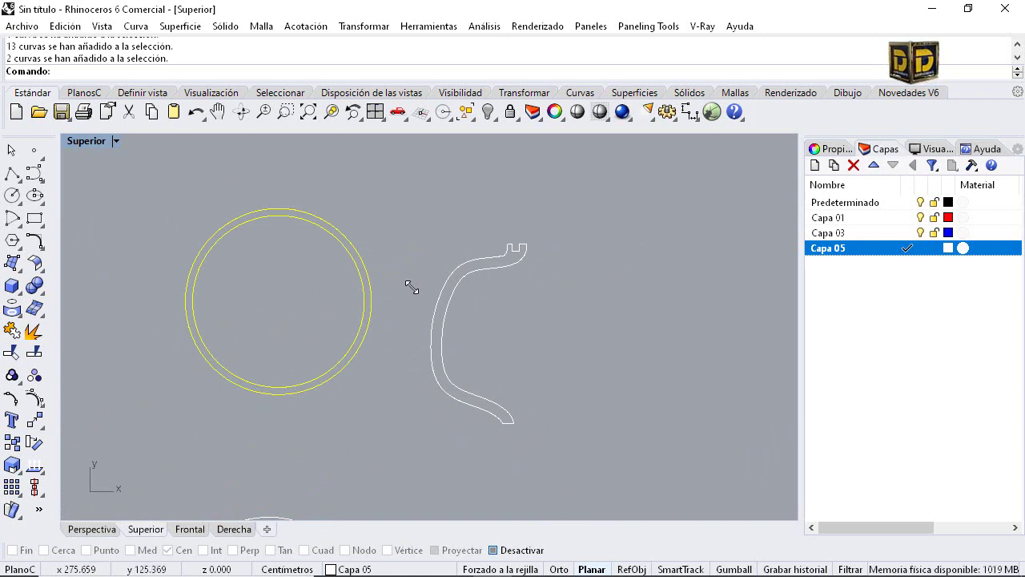
{"action": "left_click_drag", "start_coordinate": [254, 283], "coordinate": [279, 298]}
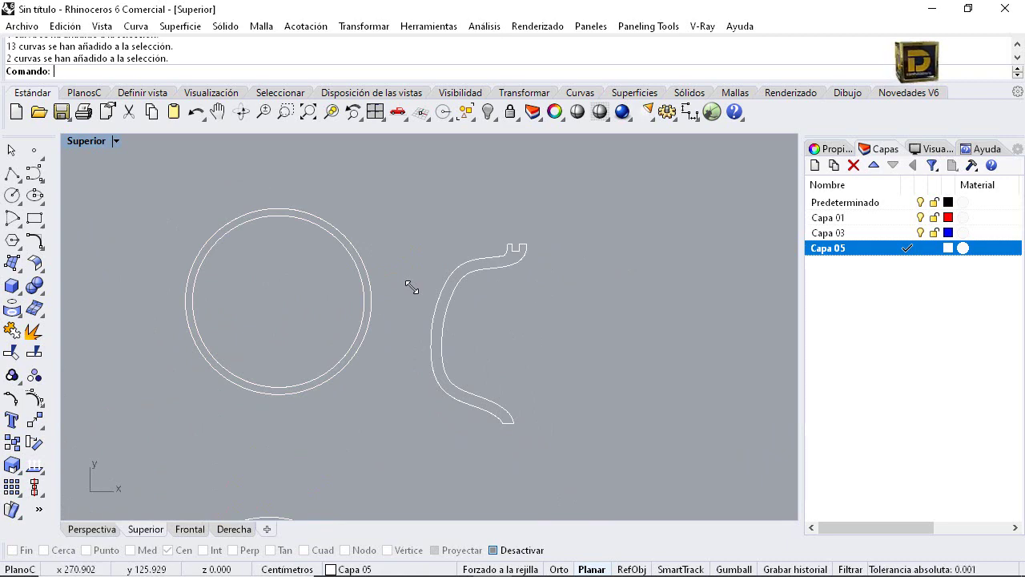
Add a diameter dimension to the inner circle of the ring outline, with its label outside the ring
{"action": "left_click", "coordinate": [306, 26]}
{"action": "key", "text": "Down"}
{"action": "key", "text": "Down"}
{"action": "key", "text": "Down"}
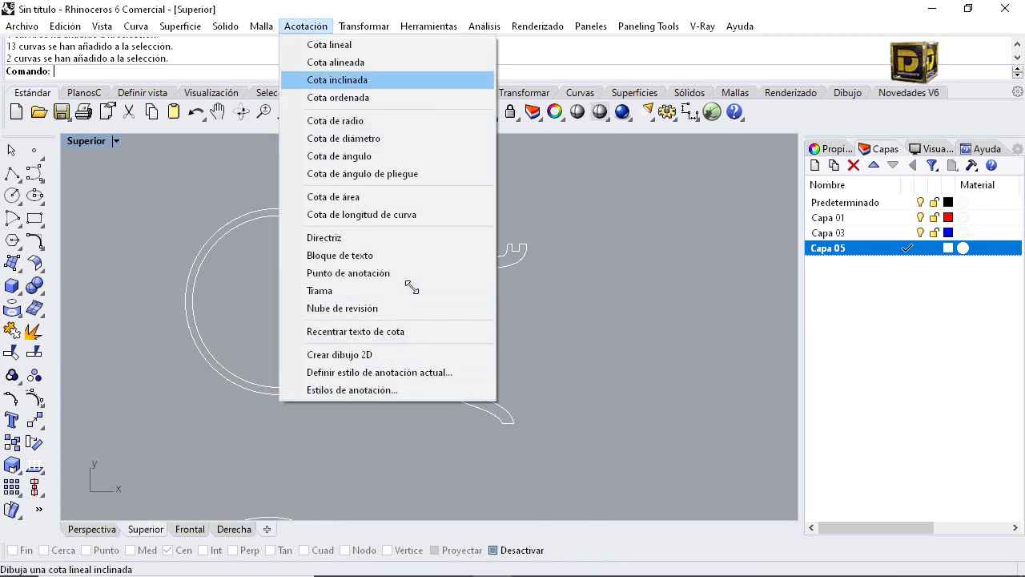
{"action": "key", "text": "Down"}
{"action": "key", "text": "Down"}
{"action": "key", "text": "Down"}
{"action": "key", "text": "Return"}
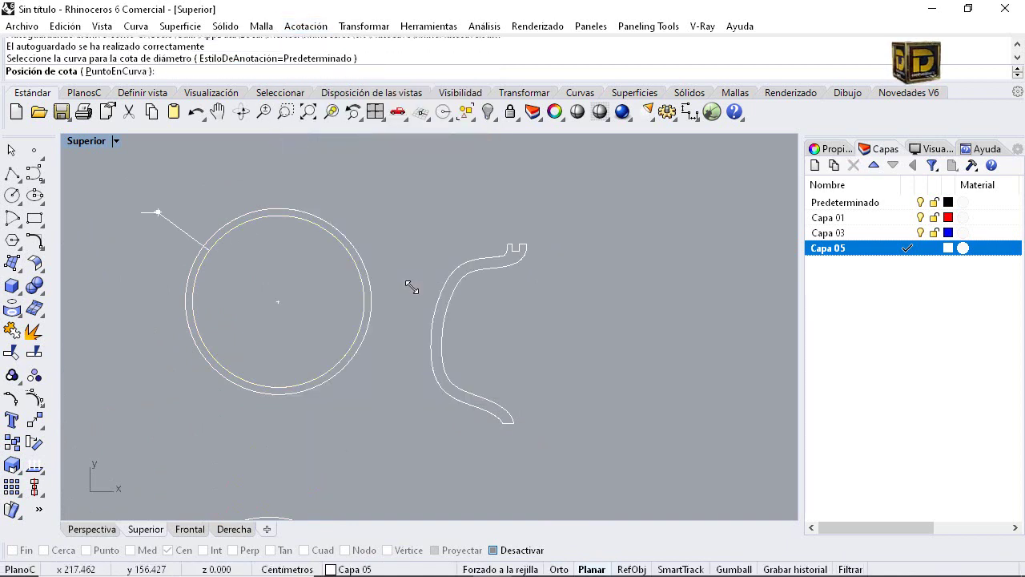
{"action": "left_click", "coordinate": [153, 217]}
{"action": "scroll", "coordinate": [140, 217], "scroll_direction": "up", "scroll_amount": 13}
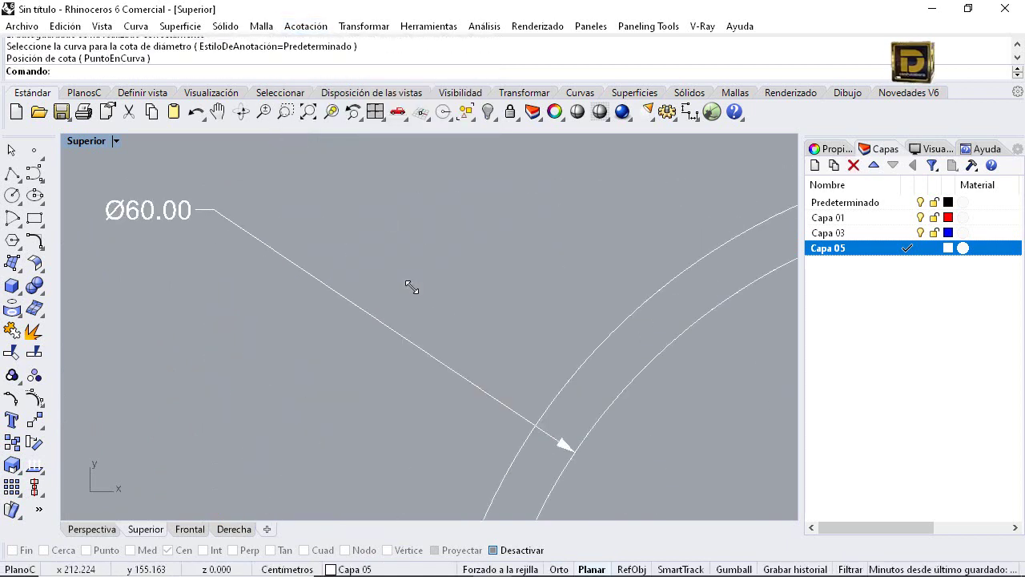
{"action": "scroll", "coordinate": [203, 215], "scroll_direction": "down", "scroll_amount": 12}
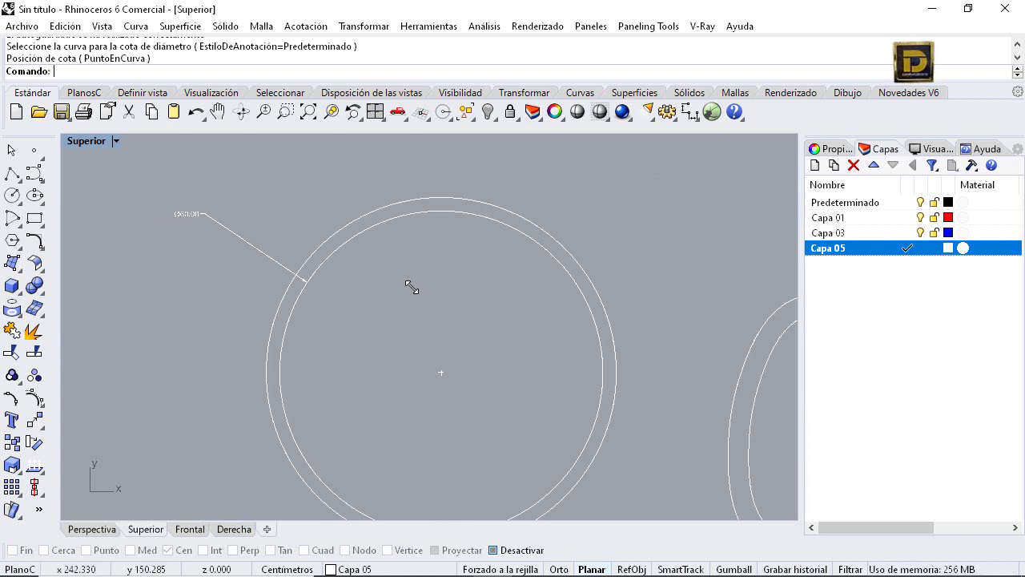
Try a Más pattern hatch inside the ring's inner circle, cancel it, and delete the diameter dimension
{"action": "left_click", "coordinate": [304, 286]}
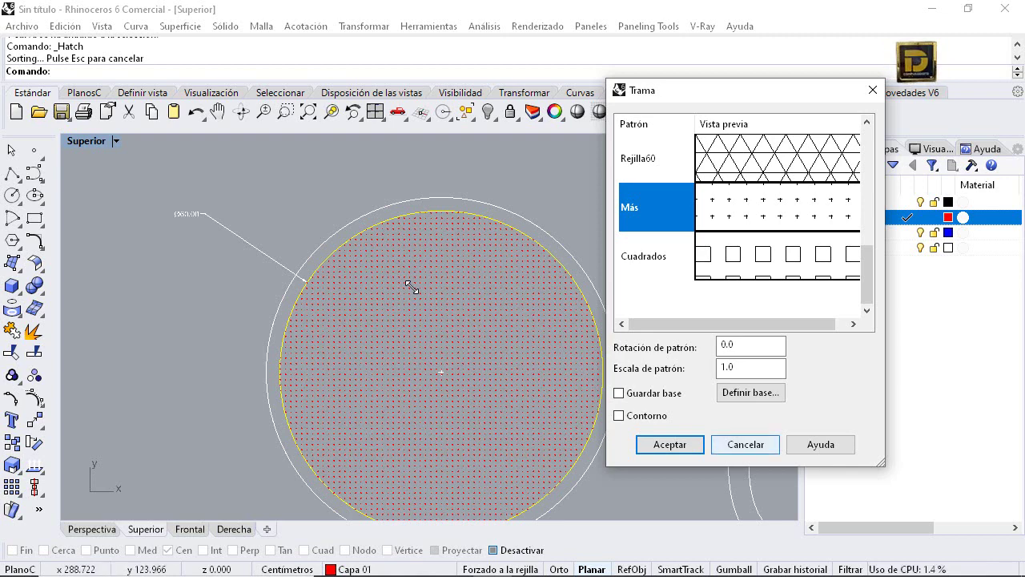
{"action": "key", "text": "Escape"}
{"action": "left_click", "coordinate": [254, 247]}
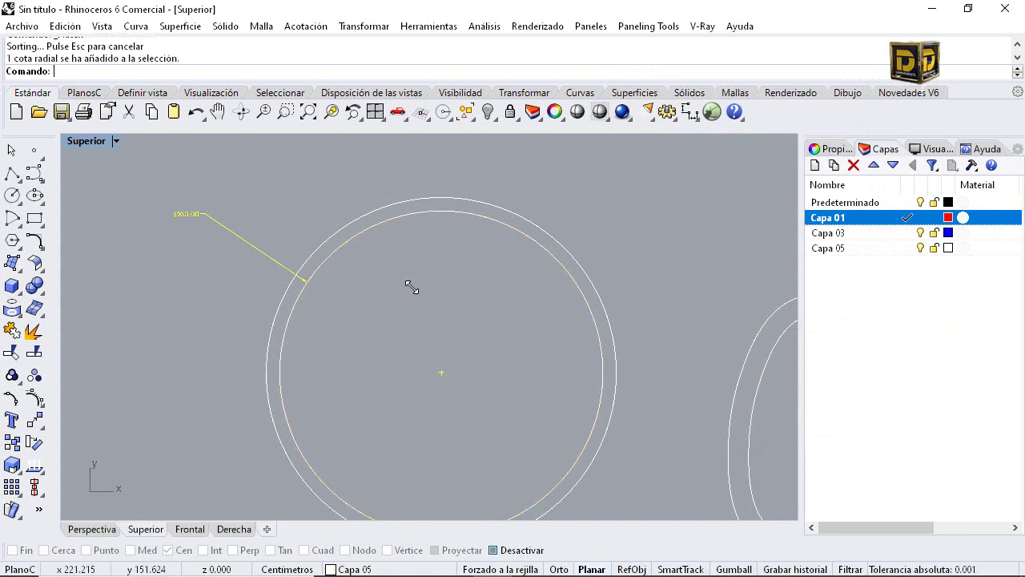
{"action": "key", "text": "Delete"}
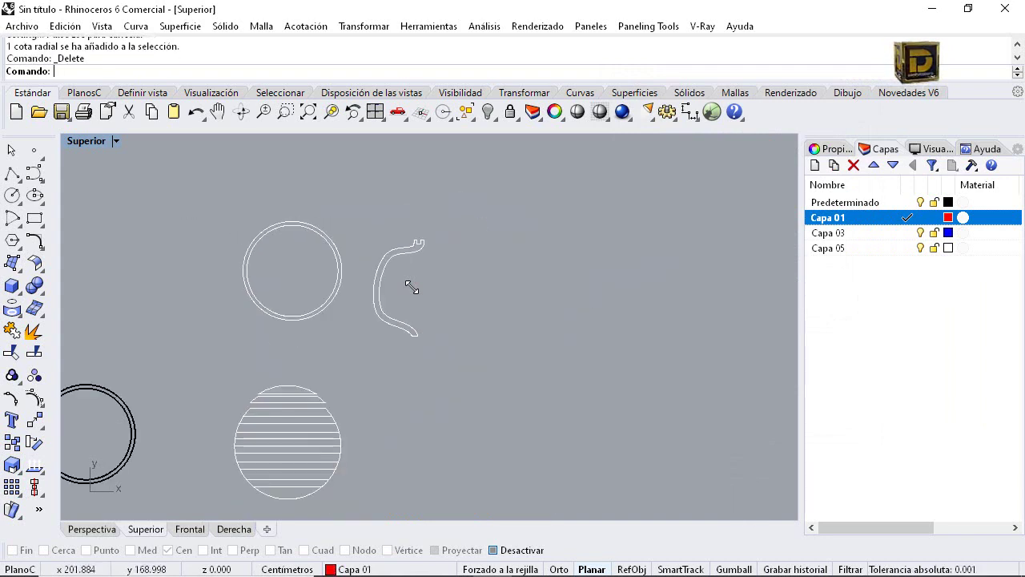
Move the 13 plank outlines up closer beneath the ring outline
{"action": "left_click_drag", "start_coordinate": [217, 356], "coordinate": [384, 513]}
{"action": "mouse_move", "coordinate": [334, 459]}
{"action": "left_mouse_down"}
{"action": "mouse_move", "coordinate": [387, 428]}
{"action": "mouse_move", "coordinate": [347, 416]}
{"action": "left_mouse_up"}
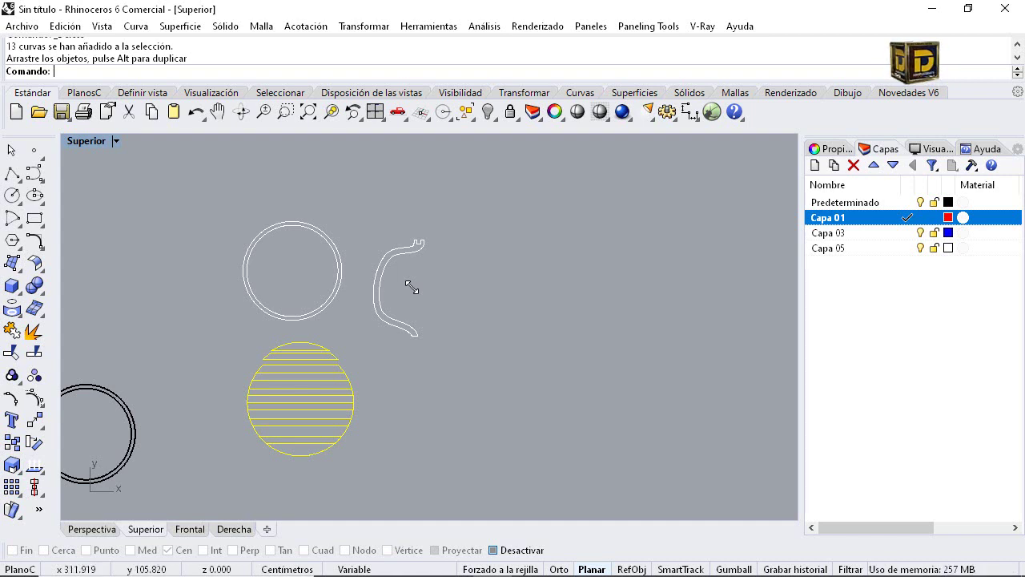
Try copying the leg outline to three spots beside and below the original, and undo the copies
{"action": "left_click_drag", "start_coordinate": [366, 179], "coordinate": [457, 309]}
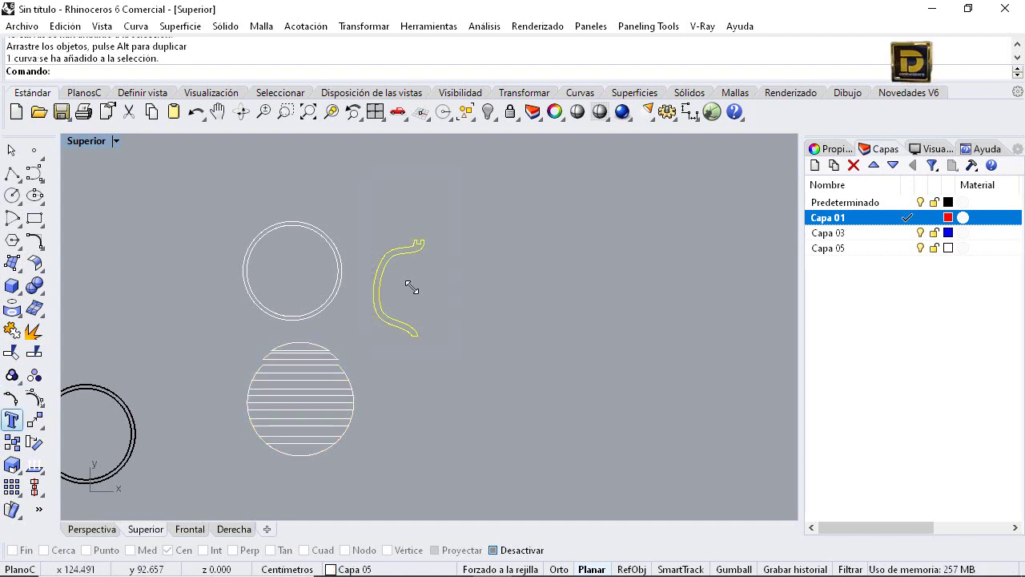
{"action": "left_click", "coordinate": [12, 442]}
{"action": "left_click", "coordinate": [373, 301]}
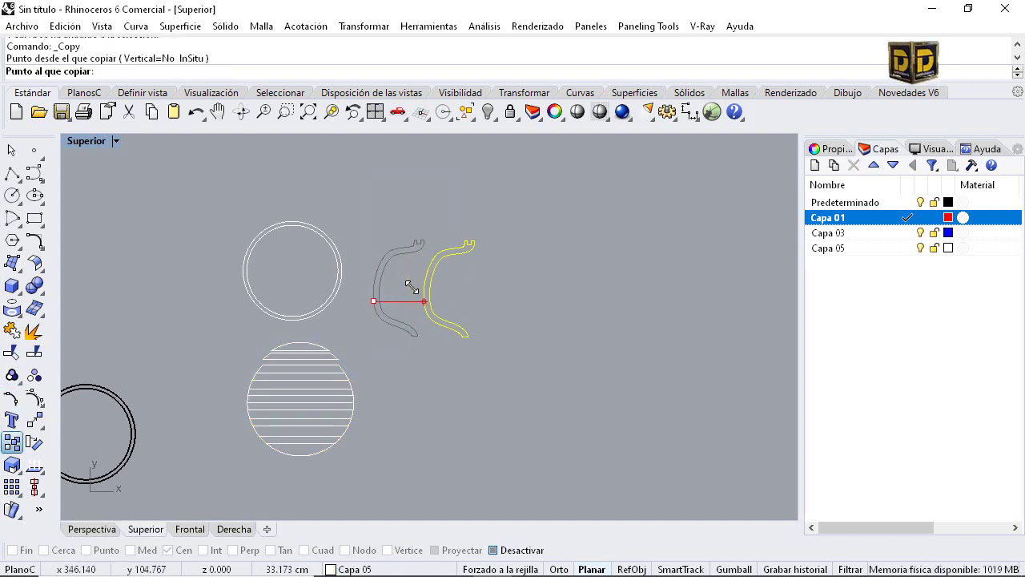
{"action": "left_click", "coordinate": [442, 294]}
{"action": "left_click", "coordinate": [449, 392]}
{"action": "left_click", "coordinate": [392, 420]}
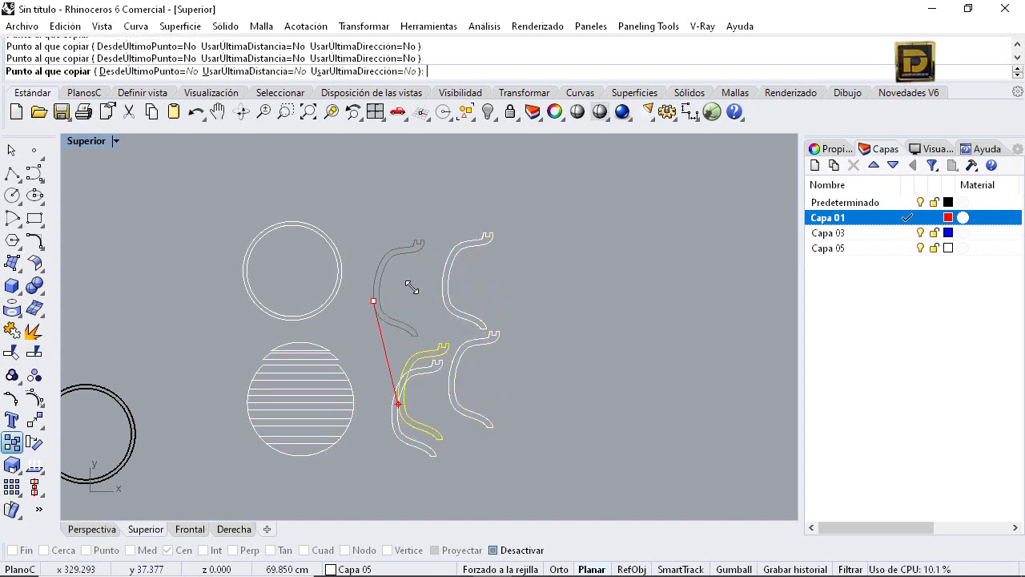
{"action": "right_click", "coordinate": [398, 404]}
{"action": "key", "text": "ctrl+z"}
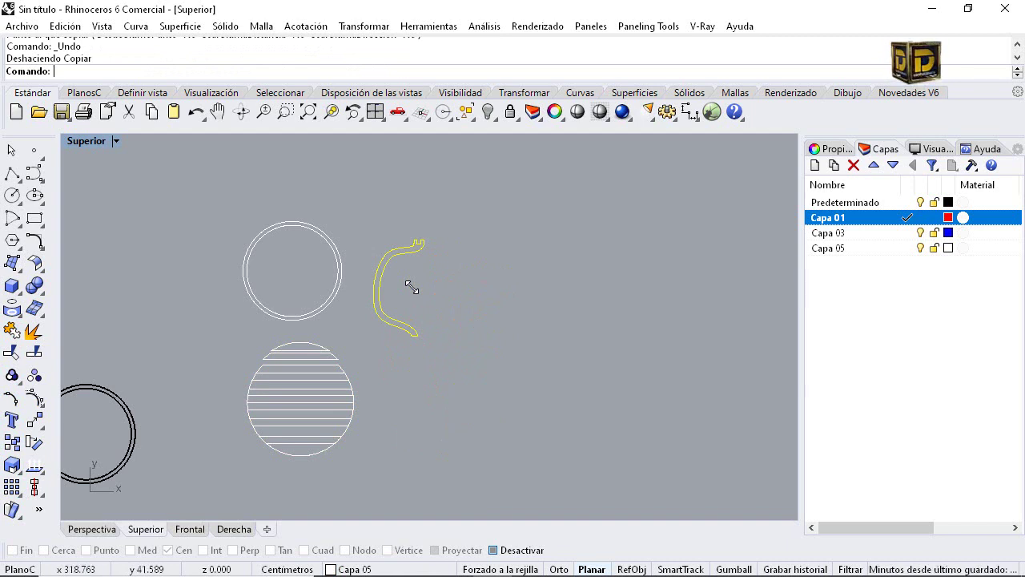
Draw a tall trial rectangle in the empty space beside the leg outline, and delete it
{"action": "left_click", "coordinate": [34, 218]}
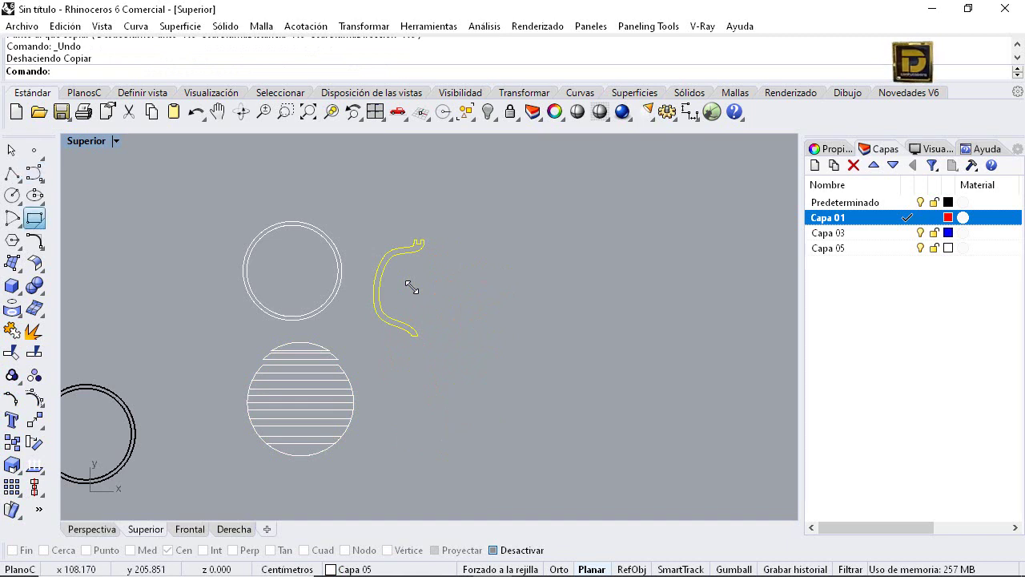
{"action": "left_click", "coordinate": [448, 188]}
{"action": "left_click", "coordinate": [602, 459]}
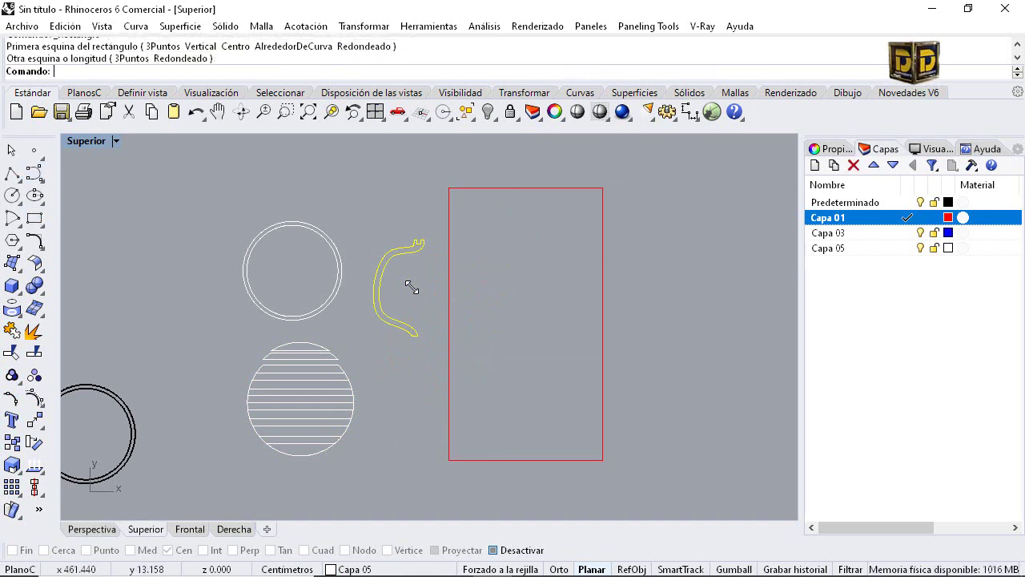
{"action": "left_click", "coordinate": [448, 270]}
{"action": "key", "text": "Delete"}
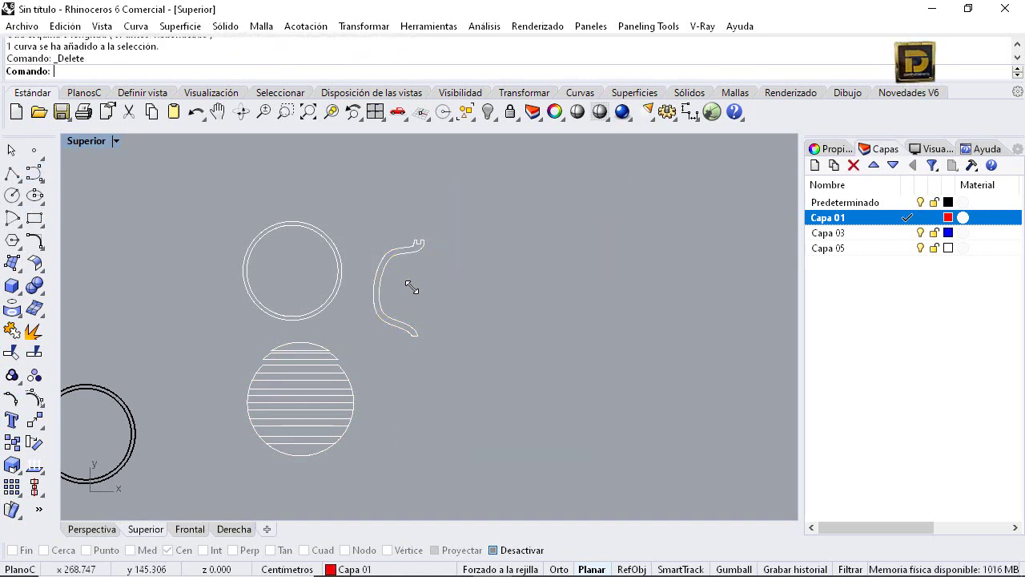
Select the ring, leg and plank outlines and start exporting the selected curves to a file
{"action": "left_click_drag", "start_coordinate": [215, 206], "coordinate": [505, 506]}
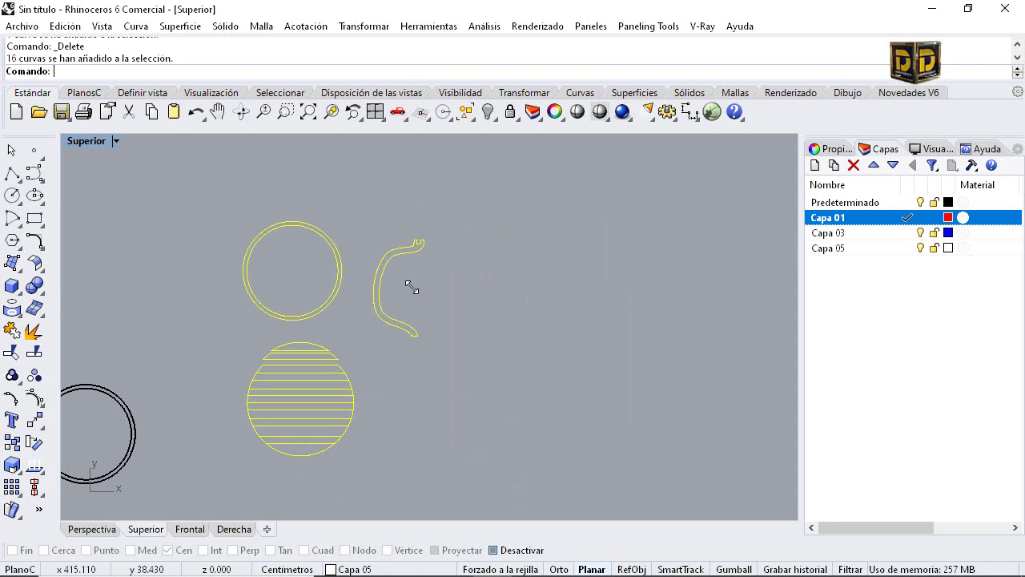
{"action": "left_click_drag", "start_coordinate": [224, 187], "coordinate": [391, 442]}
{"action": "left_click_drag", "start_coordinate": [412, 287], "coordinate": [411, 287]}
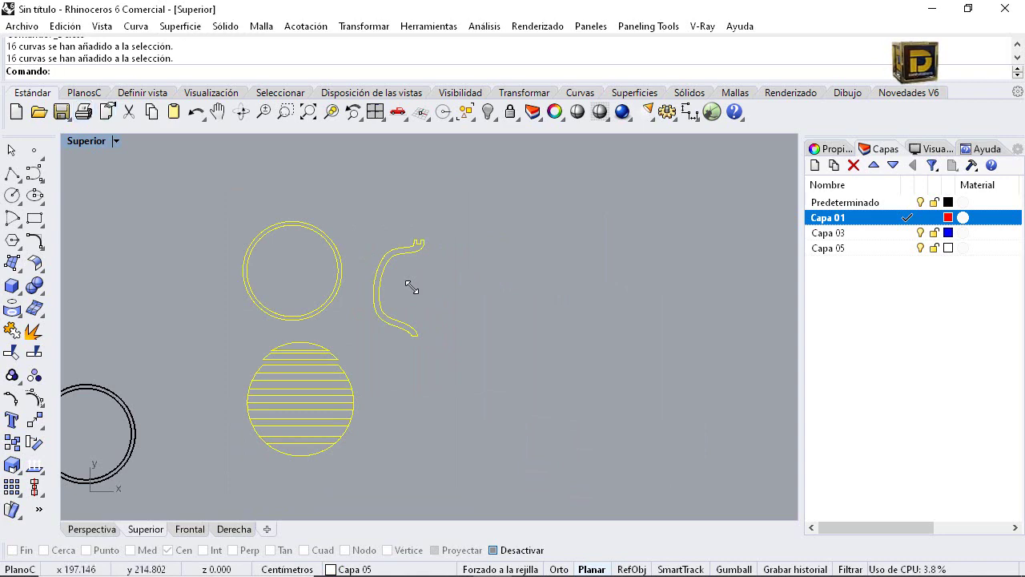
{"action": "left_click", "coordinate": [21, 26]}
{"action": "left_click", "coordinate": [48, 249]}
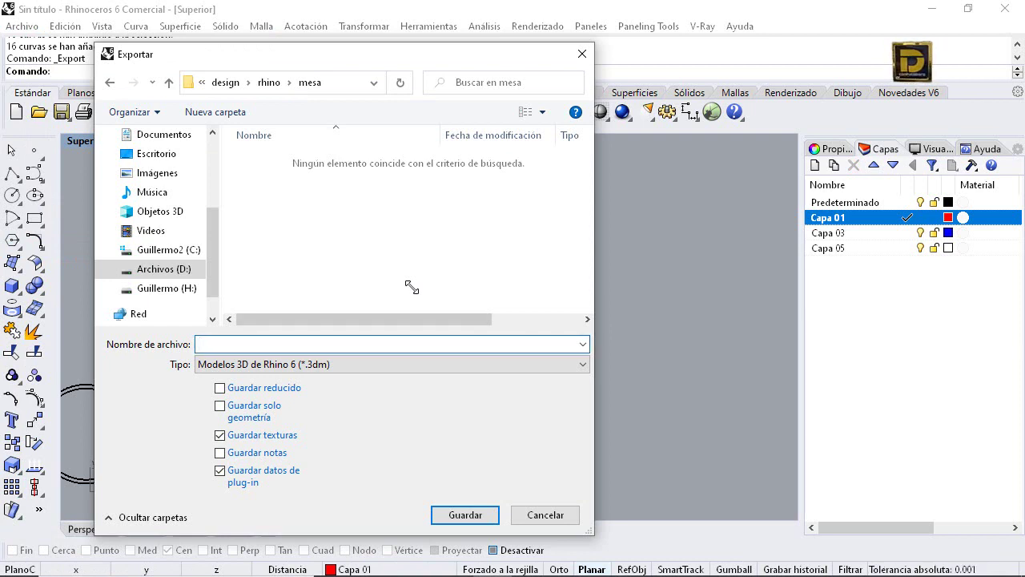
Name the export file archivocortes and save it in the mesa folder as an AutoCAD drawing (*.dwg)
{"action": "type", "text": "c"}
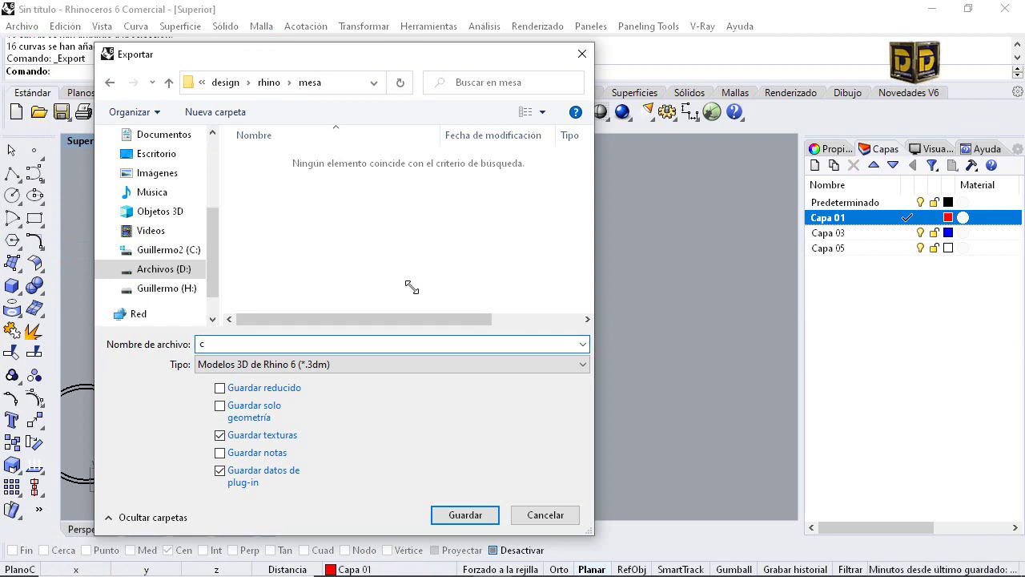
{"action": "key", "text": "BackSpace"}
{"action": "type", "text": "archivocortes"}
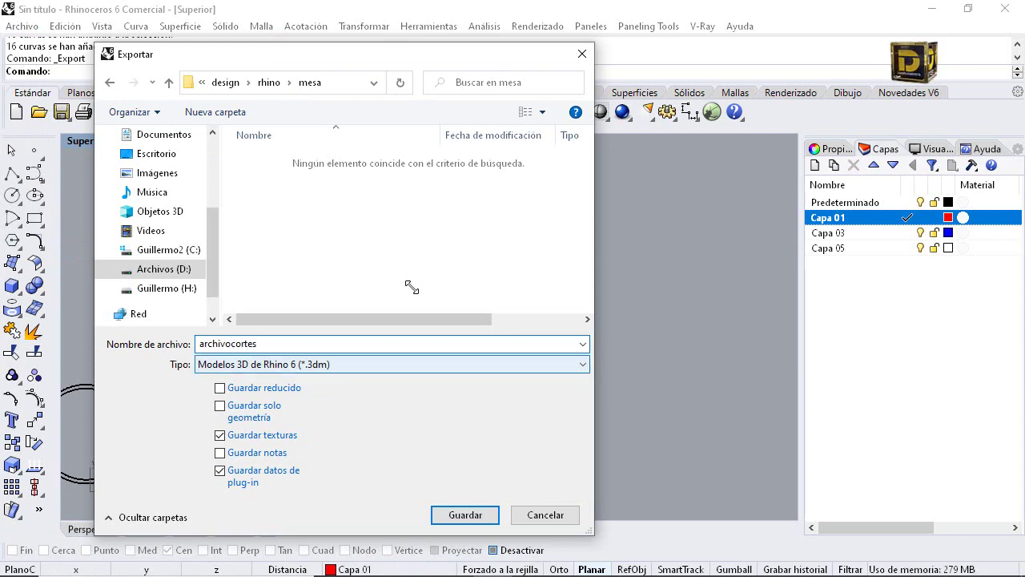
{"action": "left_click", "coordinate": [412, 364]}
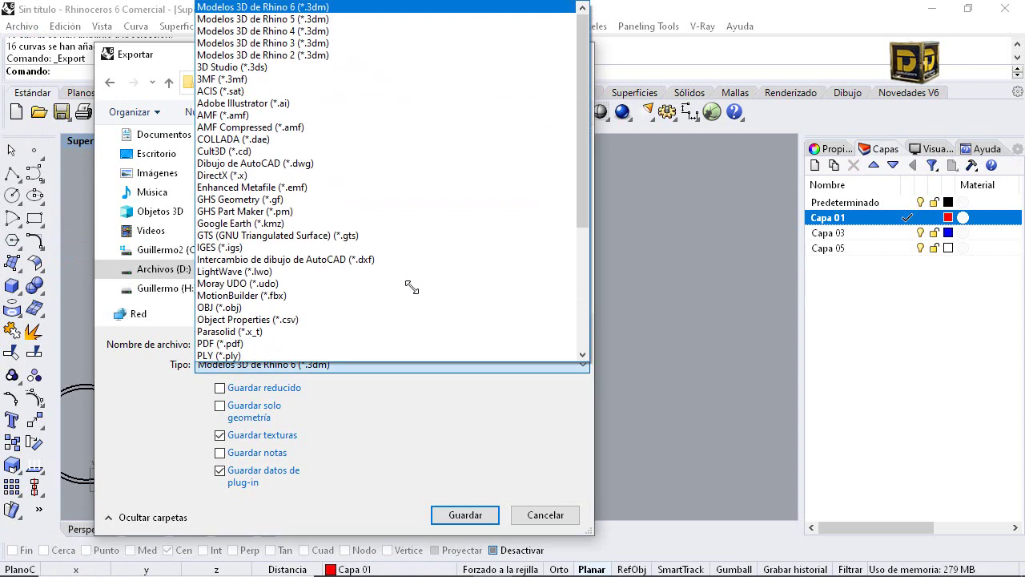
{"action": "key", "text": "Down"}
{"action": "key", "text": "Down"}
{"action": "key", "text": "Down"}
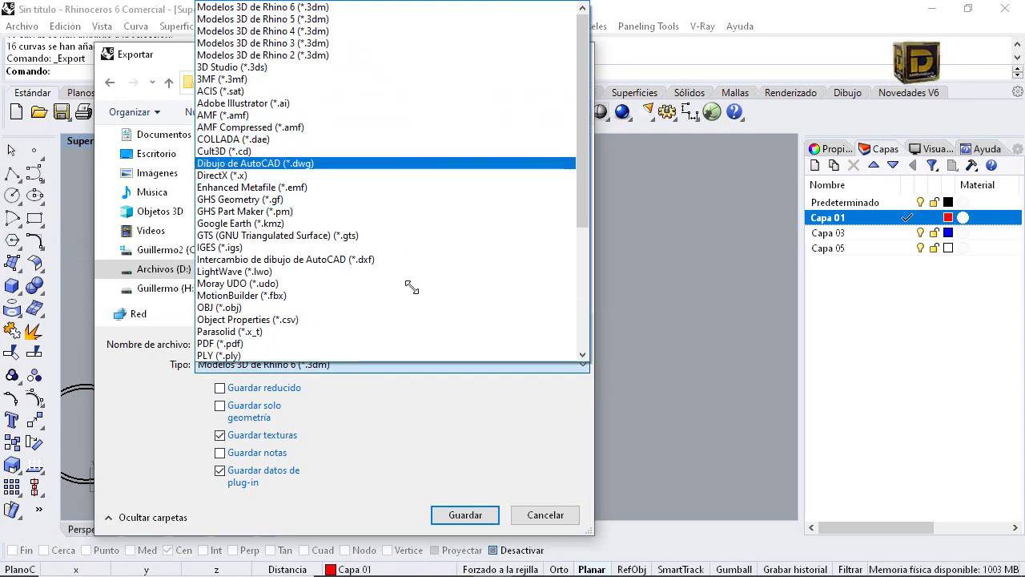
{"action": "key", "text": "Return"}
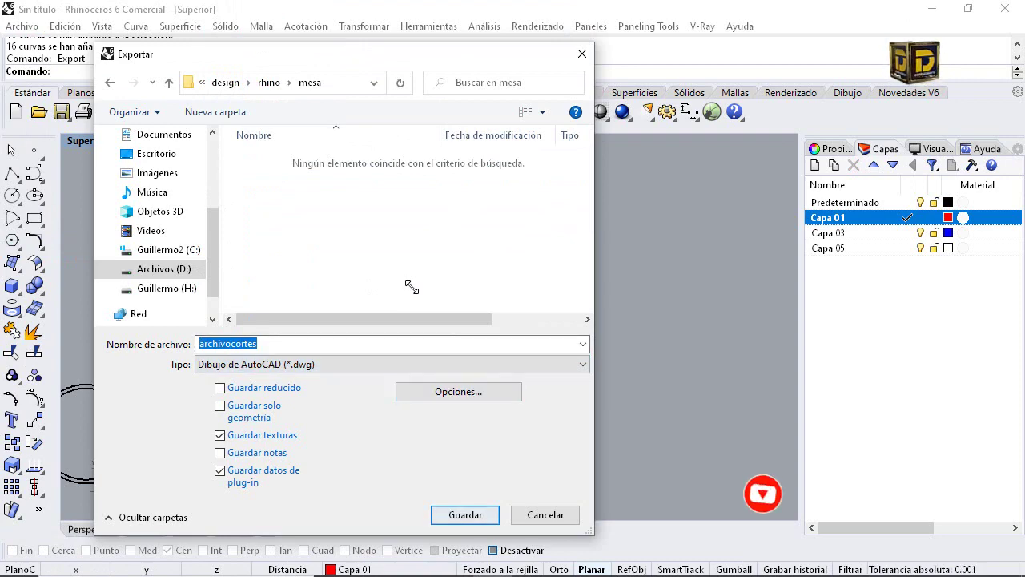
{"action": "key", "text": "Return"}
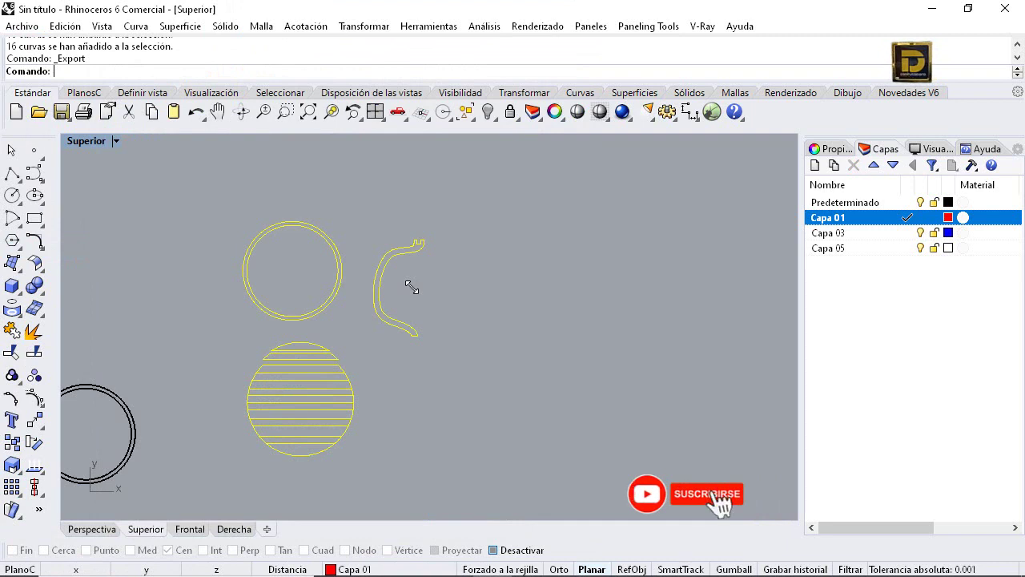
Use the Líneas 2007 export scheme and complete the DWG export
{"action": "left_click_drag", "start_coordinate": [626, 198], "coordinate": [453, 207]}
{"action": "left_click", "coordinate": [411, 252]}
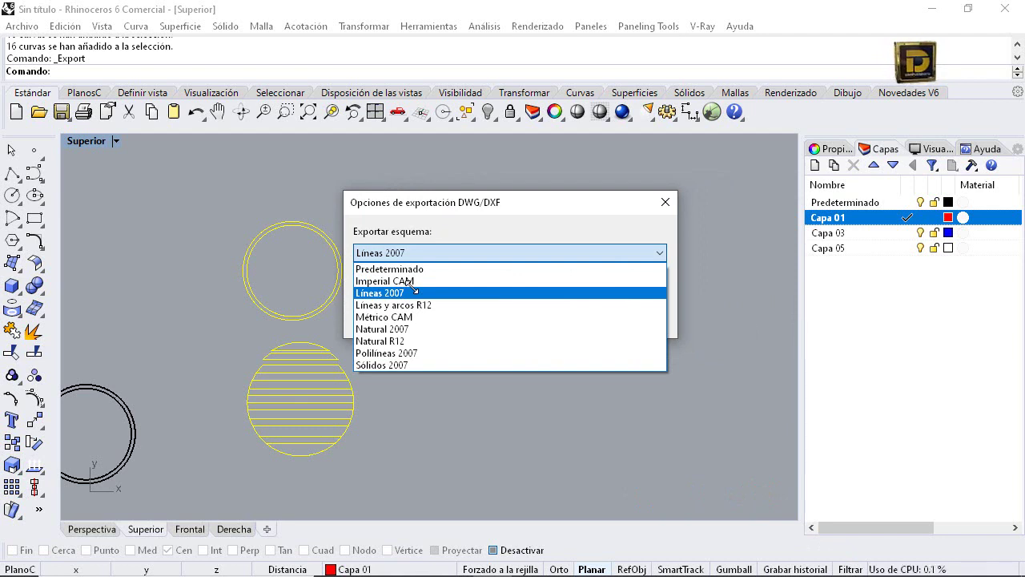
{"action": "left_click", "coordinate": [412, 288]}
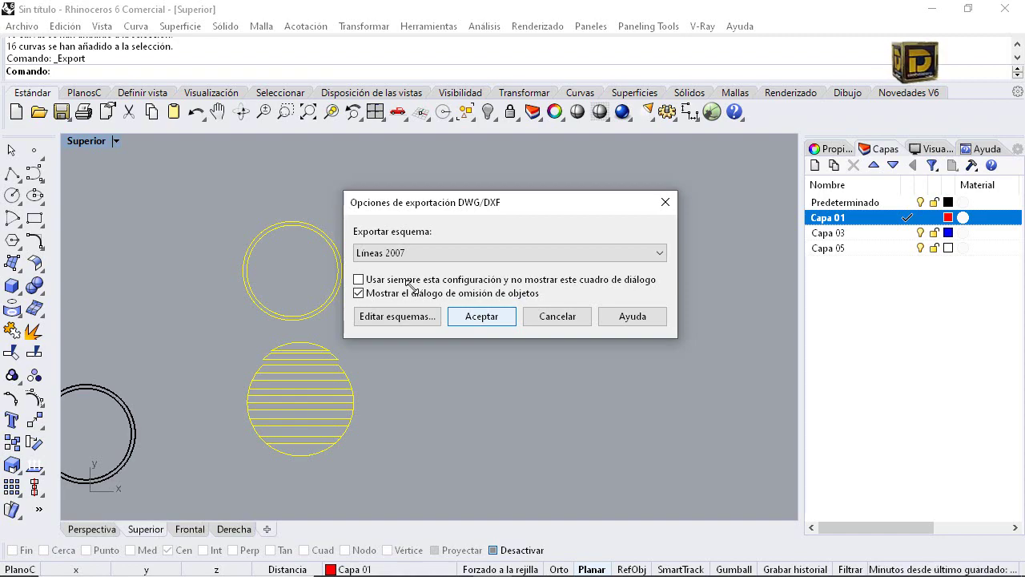
{"action": "key", "text": "Return"}
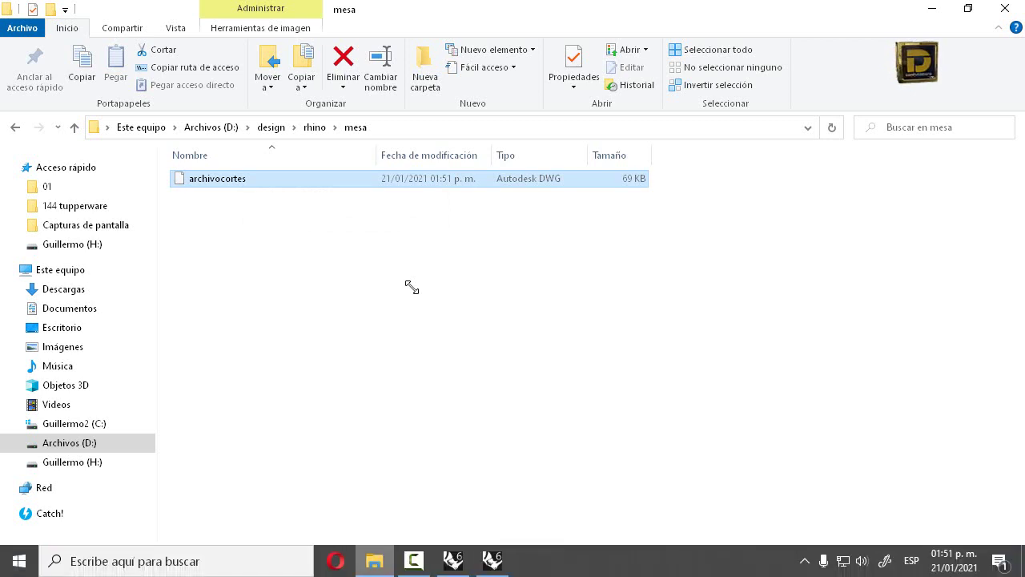
Switch from the file explorer back to Rhinoceros and deselect the flat outlines
{"action": "left_click", "coordinate": [454, 560]}
{"action": "scroll", "coordinate": [485, 314], "scroll_direction": "down", "scroll_amount": 8}
{"action": "left_click_drag", "start_coordinate": [392, 221], "coordinate": [531, 433]}
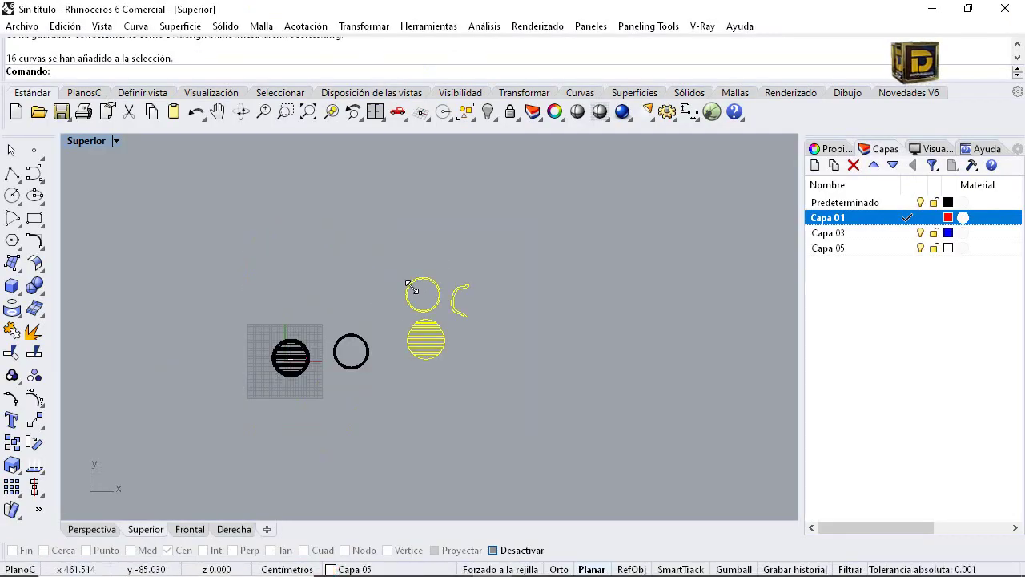
{"action": "key", "text": "Escape"}
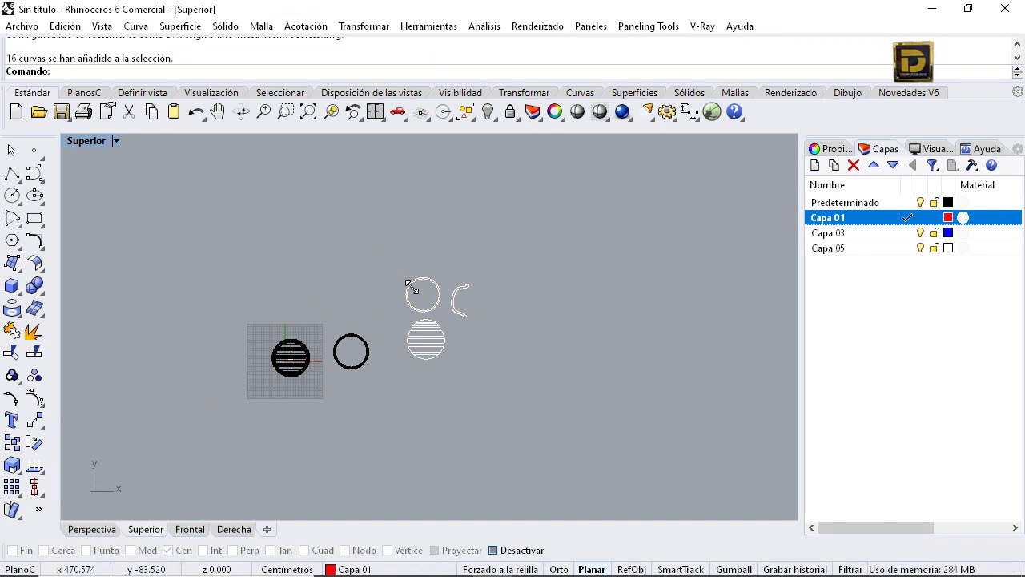
Select the ring, leg and plank outlines and change their layer to Capa 03
{"action": "scroll", "coordinate": [480, 383], "scroll_direction": "up", "scroll_amount": 8}
{"action": "right_click_drag", "start_coordinate": [294, 327], "coordinate": [287, 385]}
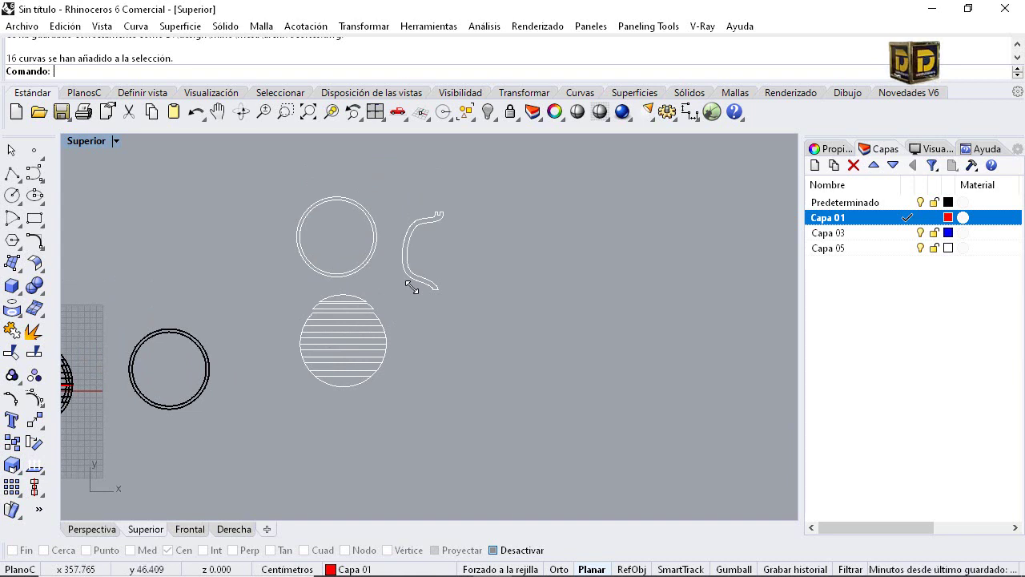
{"action": "left_click_drag", "start_coordinate": [277, 181], "coordinate": [461, 434]}
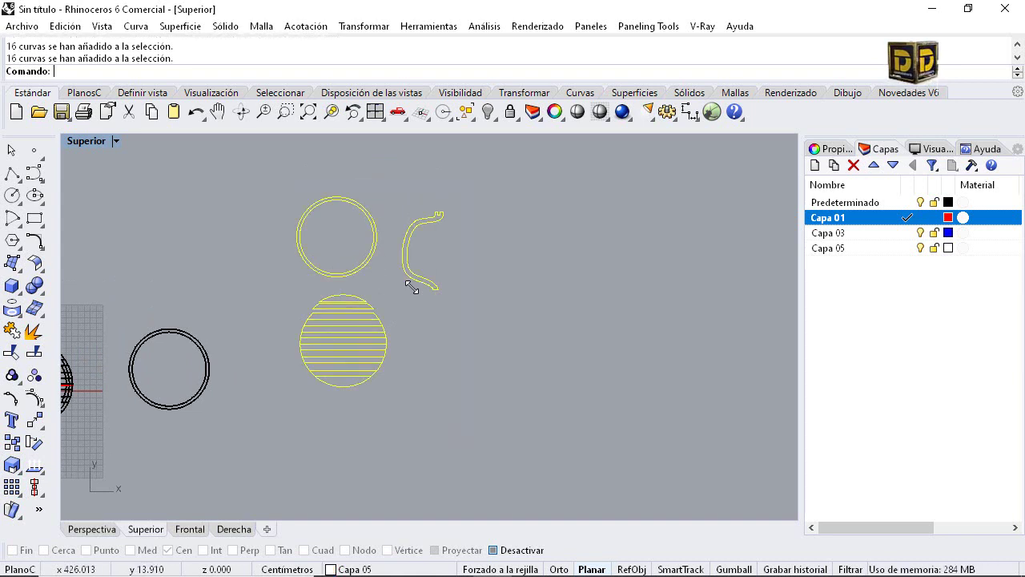
{"action": "left_click", "coordinate": [474, 323]}
{"action": "left_click_drag", "start_coordinate": [269, 169], "coordinate": [463, 428]}
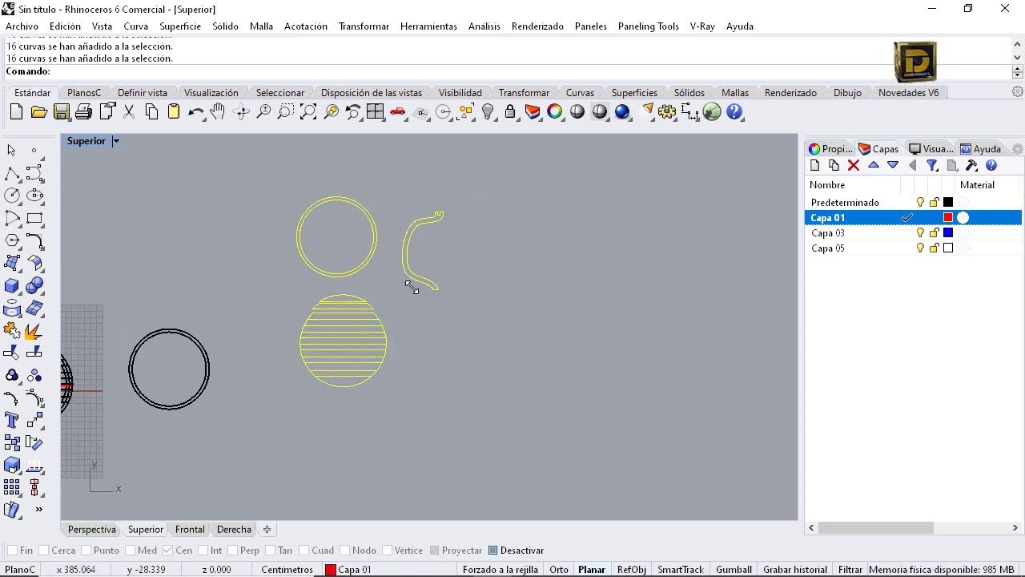
{"action": "left_click_drag", "start_coordinate": [251, 179], "coordinate": [492, 428]}
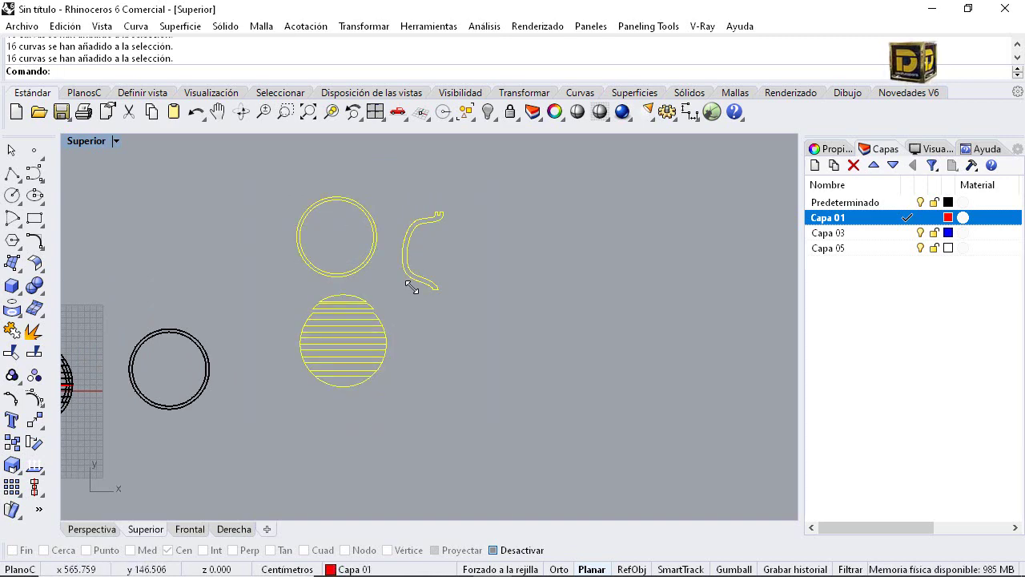
{"action": "right_click", "coordinate": [824, 232]}
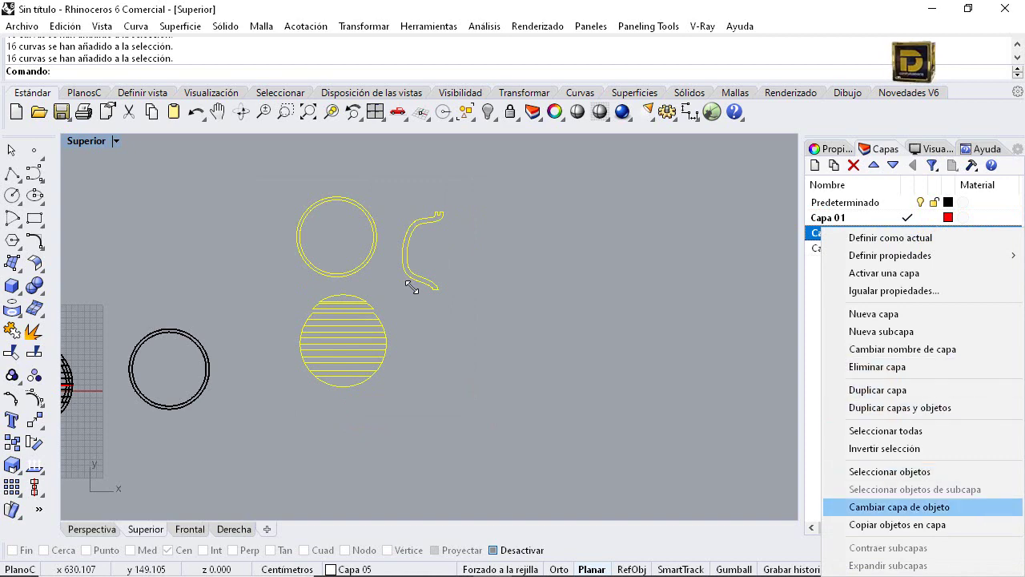
{"action": "left_click", "coordinate": [899, 507]}
{"action": "left_click", "coordinate": [524, 321]}
{"action": "scroll", "coordinate": [345, 234], "scroll_direction": "up", "scroll_amount": 4}
{"action": "scroll", "coordinate": [411, 288], "scroll_direction": "up", "scroll_amount": 2}
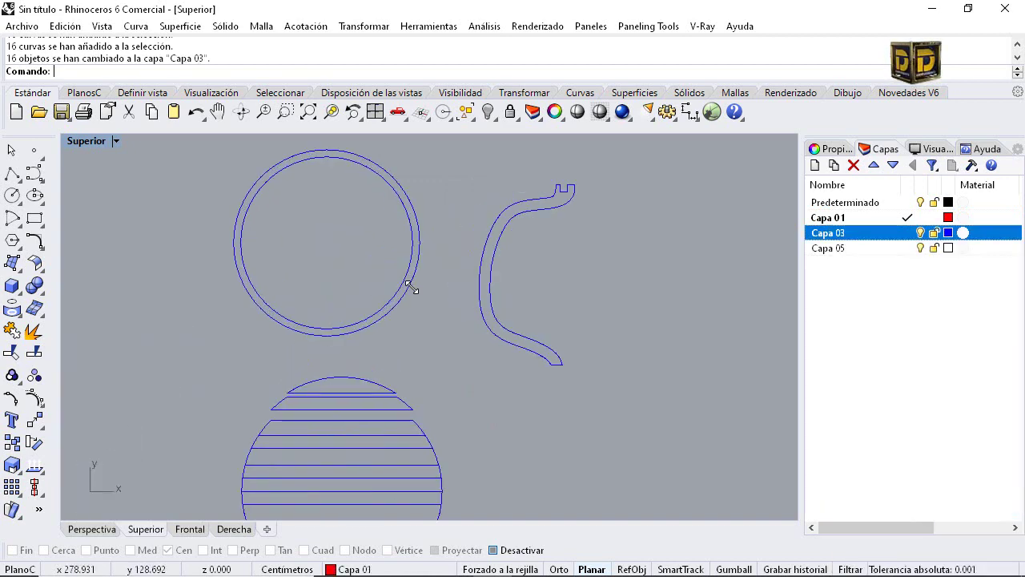
{"action": "scroll", "coordinate": [408, 287], "scroll_direction": "down", "scroll_amount": 2}
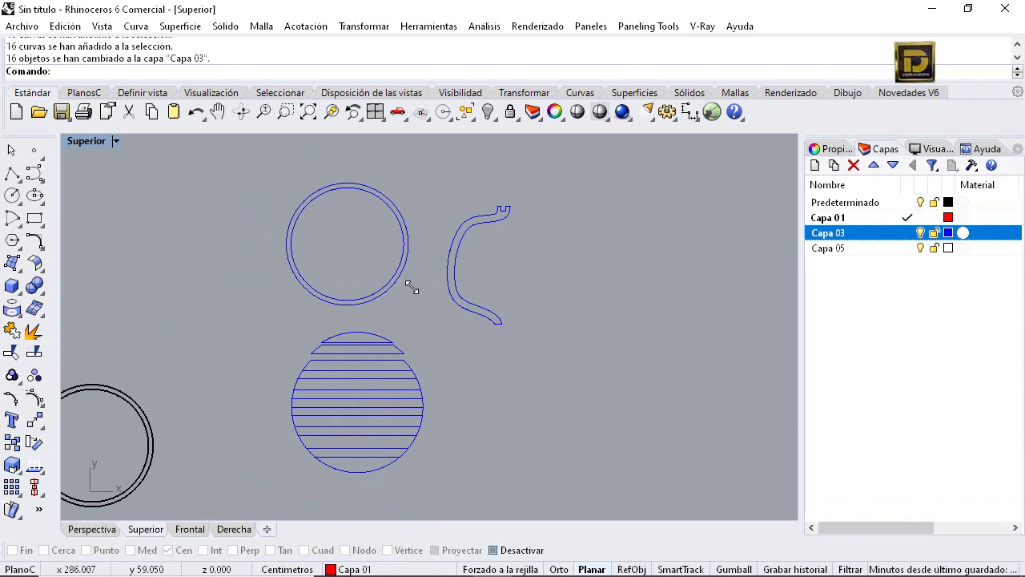
{"action": "left_click", "coordinate": [408, 371]}
{"action": "left_click", "coordinate": [422, 367]}
{"action": "left_click", "coordinate": [376, 370]}
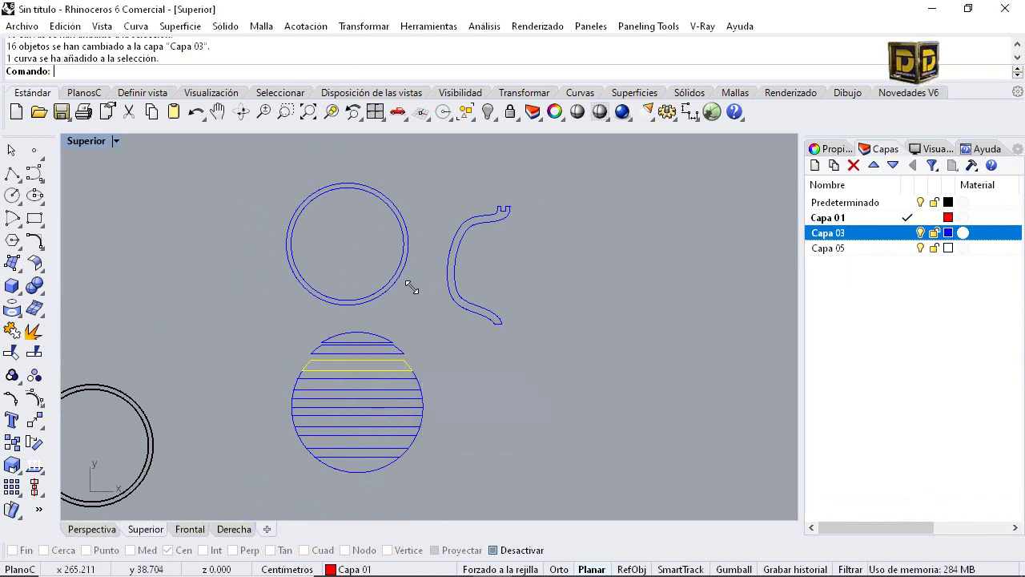
{"action": "left_click", "coordinate": [453, 370]}
{"action": "scroll", "coordinate": [381, 395], "scroll_direction": "up", "scroll_amount": 4}
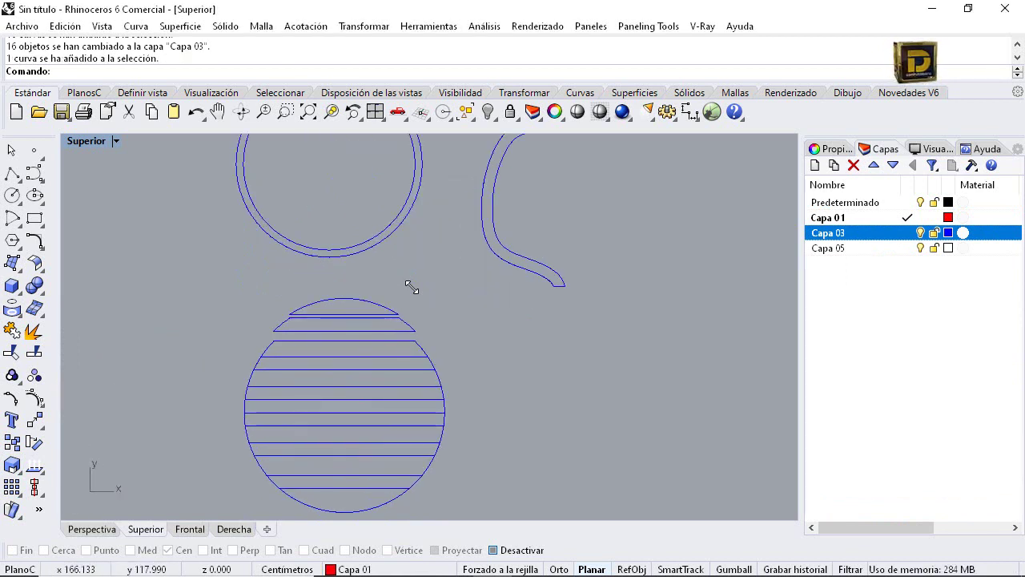
Draw a closed freeform control-point curve with an arched shape across the middle planks of the round top
{"action": "left_click", "coordinate": [34, 173]}
{"action": "left_click", "coordinate": [293, 420]}
{"action": "left_click", "coordinate": [285, 386]}
{"action": "left_click", "coordinate": [320, 357]}
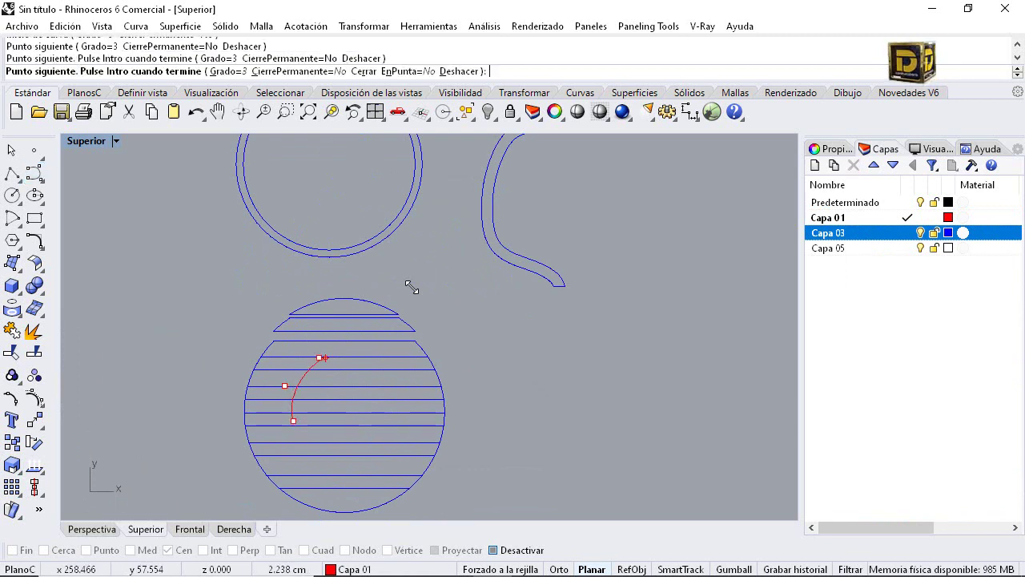
{"action": "left_click", "coordinate": [328, 366]}
{"action": "left_click", "coordinate": [375, 369]}
{"action": "left_click", "coordinate": [393, 354]}
{"action": "left_click", "coordinate": [409, 394]}
{"action": "left_click", "coordinate": [395, 425]}
{"action": "left_click", "coordinate": [415, 456]}
{"action": "left_click", "coordinate": [361, 398]}
{"action": "left_click", "coordinate": [360, 388]}
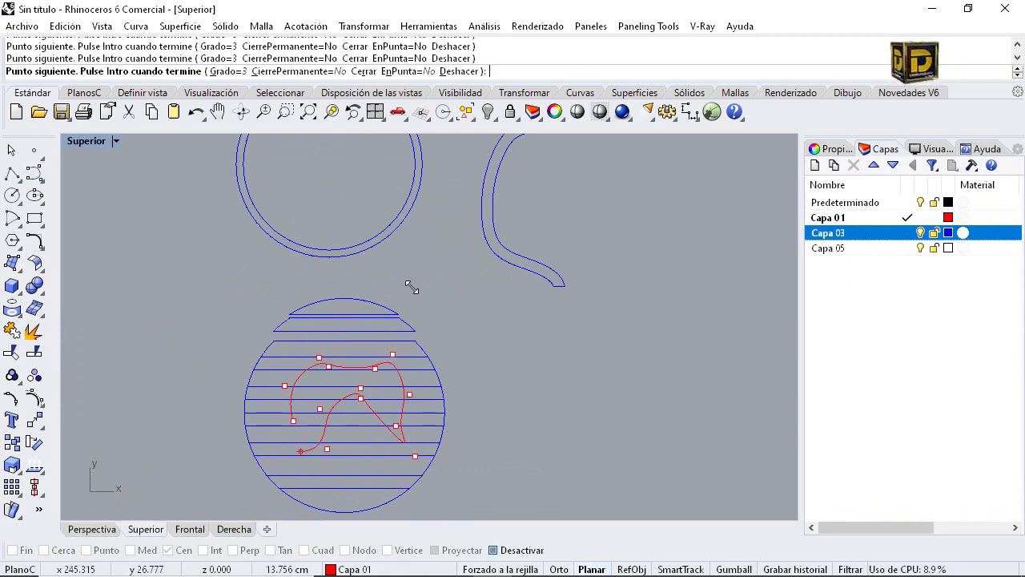
{"action": "left_click", "coordinate": [278, 440]}
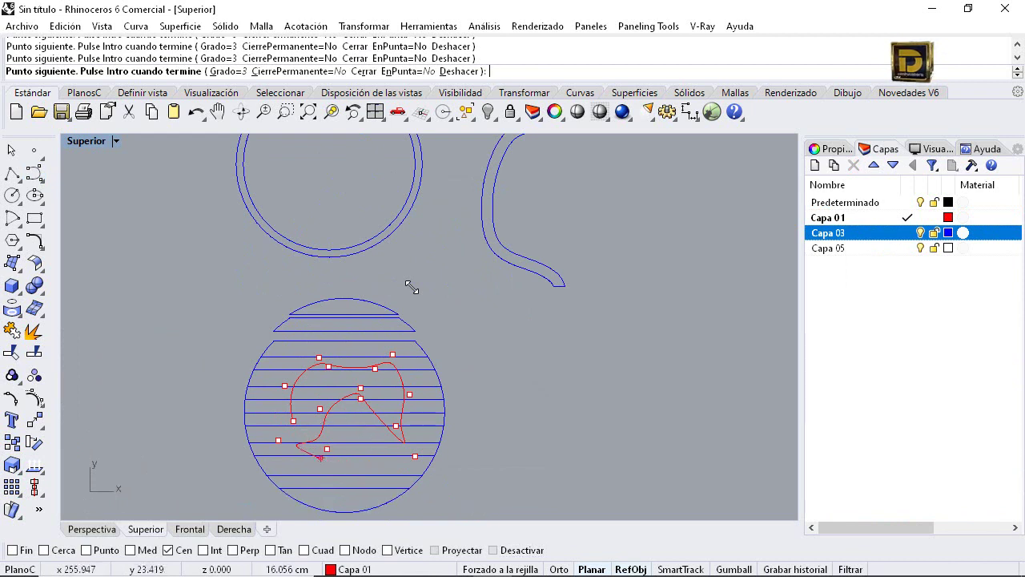
{"action": "left_click", "coordinate": [293, 420]}
Assign the freeform curve over the planks to layer Capa 01 and leave it selected
{"action": "left_click", "coordinate": [289, 422]}
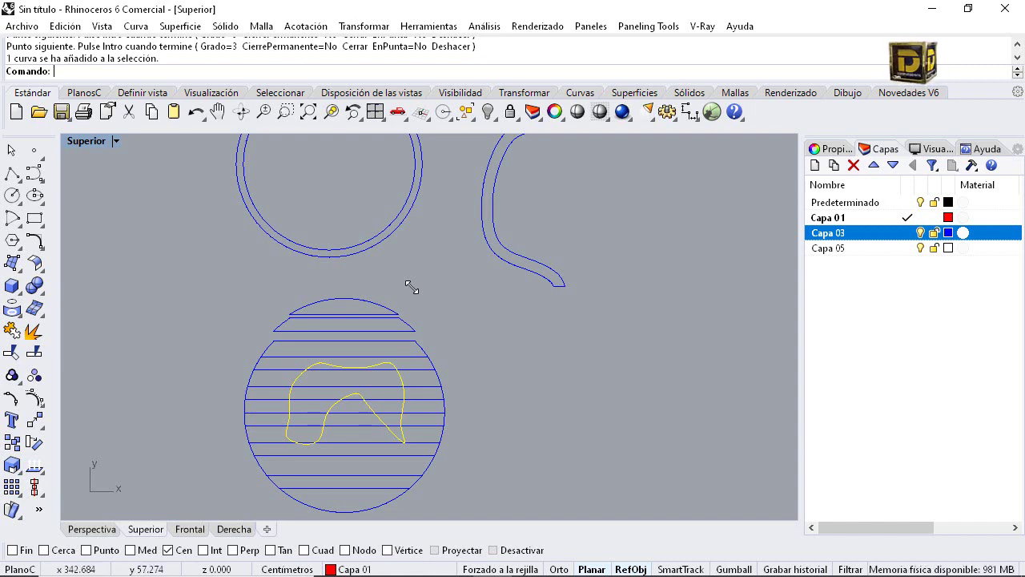
{"action": "right_click", "coordinate": [828, 216]}
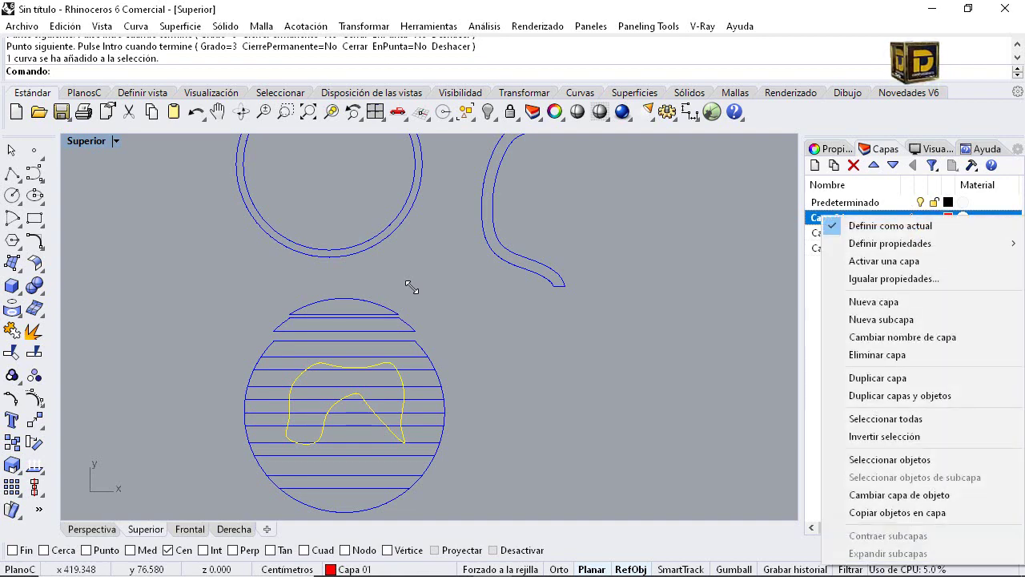
{"action": "left_click", "coordinate": [899, 494]}
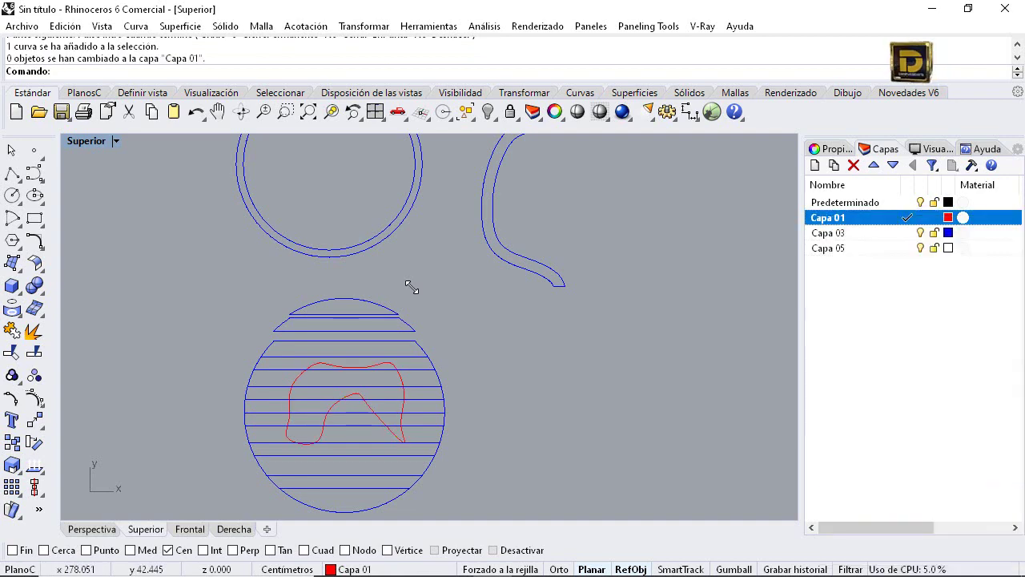
{"action": "scroll", "coordinate": [411, 287], "scroll_direction": "up", "scroll_amount": 3}
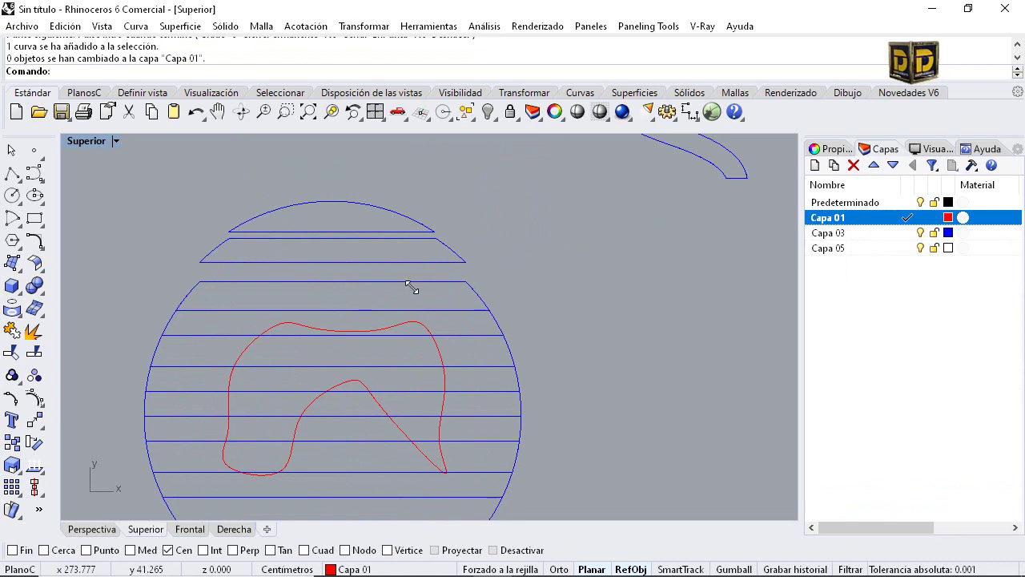
{"action": "left_click", "coordinate": [444, 362]}
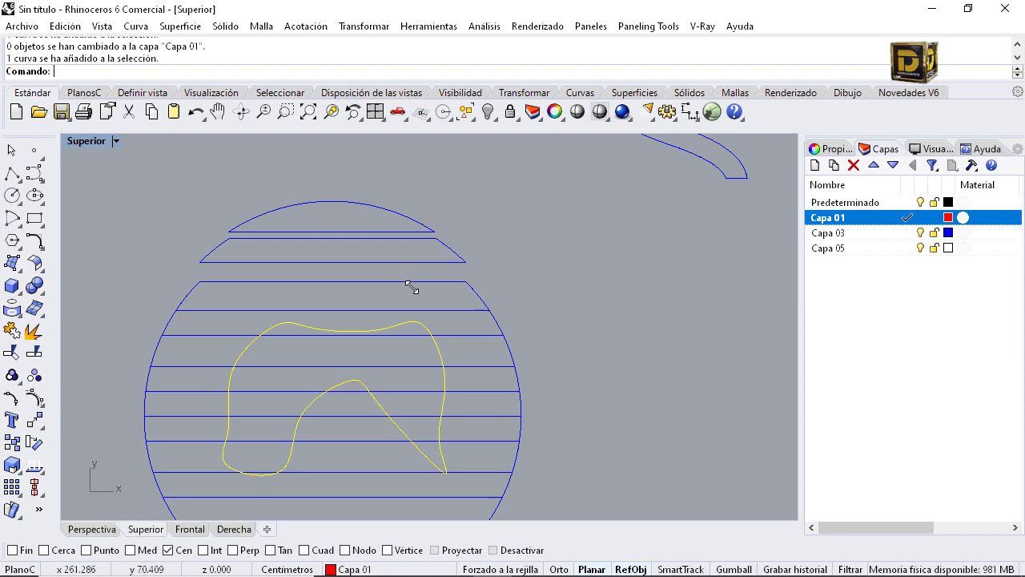
{"action": "scroll", "coordinate": [411, 286], "scroll_direction": "down", "scroll_amount": 3}
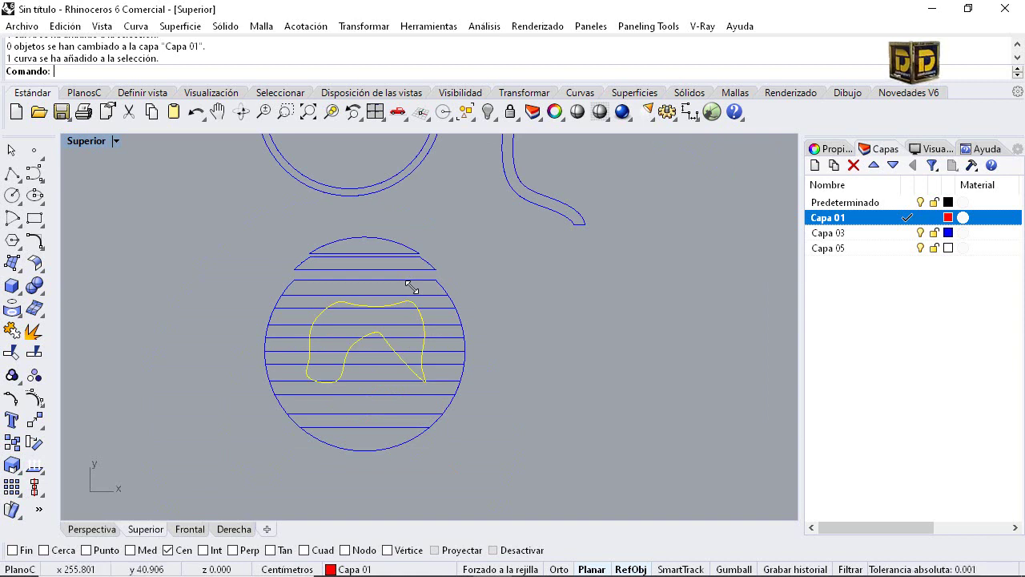
{"action": "scroll", "coordinate": [411, 287], "scroll_direction": "up", "scroll_amount": 2}
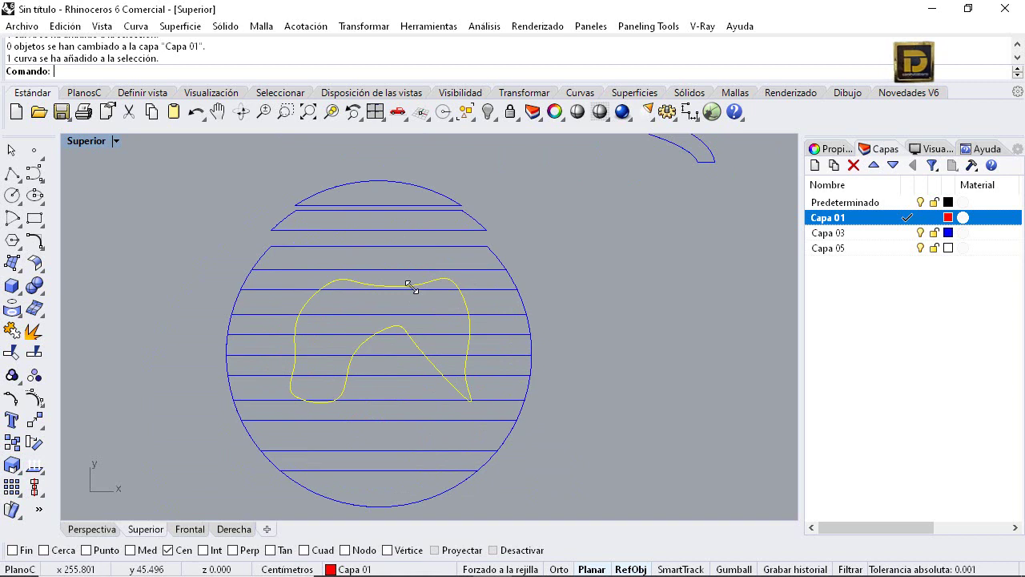